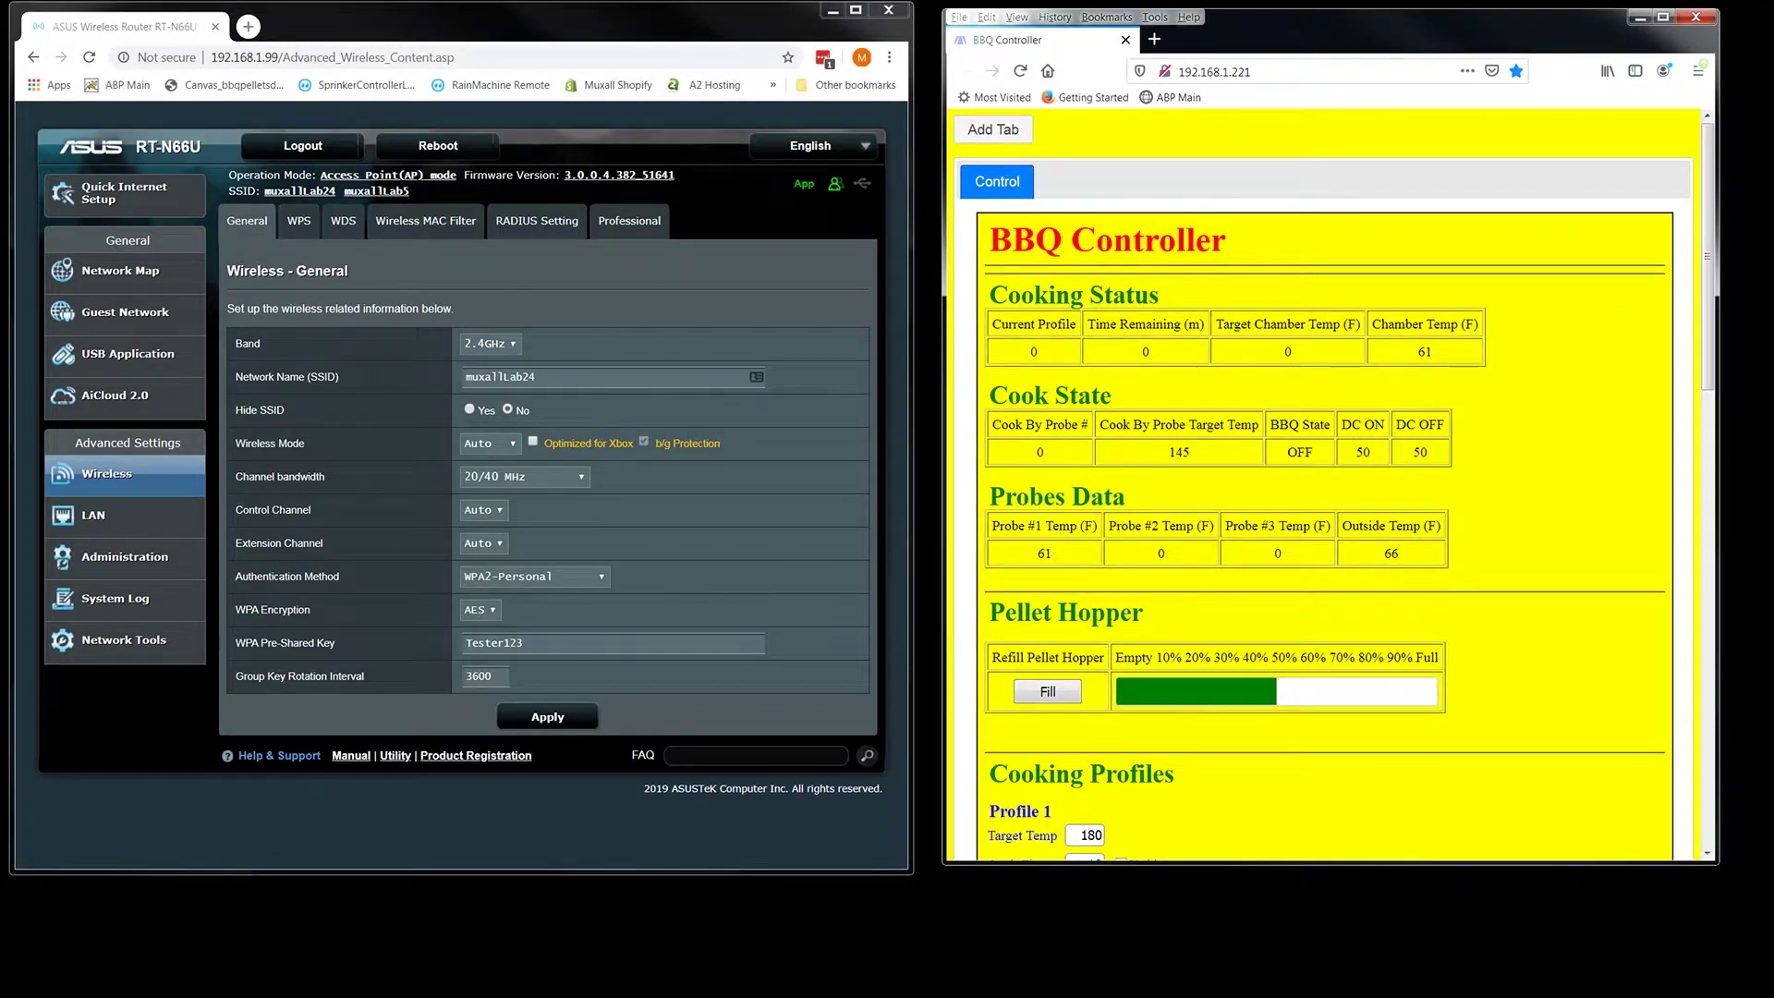
Review the router's professional wireless settings, including the WMM option, and return to the general wireless settings.
{"action": "left_click", "coordinate": [641, 227]}
{"action": "scroll", "coordinate": [696, 639], "scroll_direction": "down", "scroll_amount": 3}
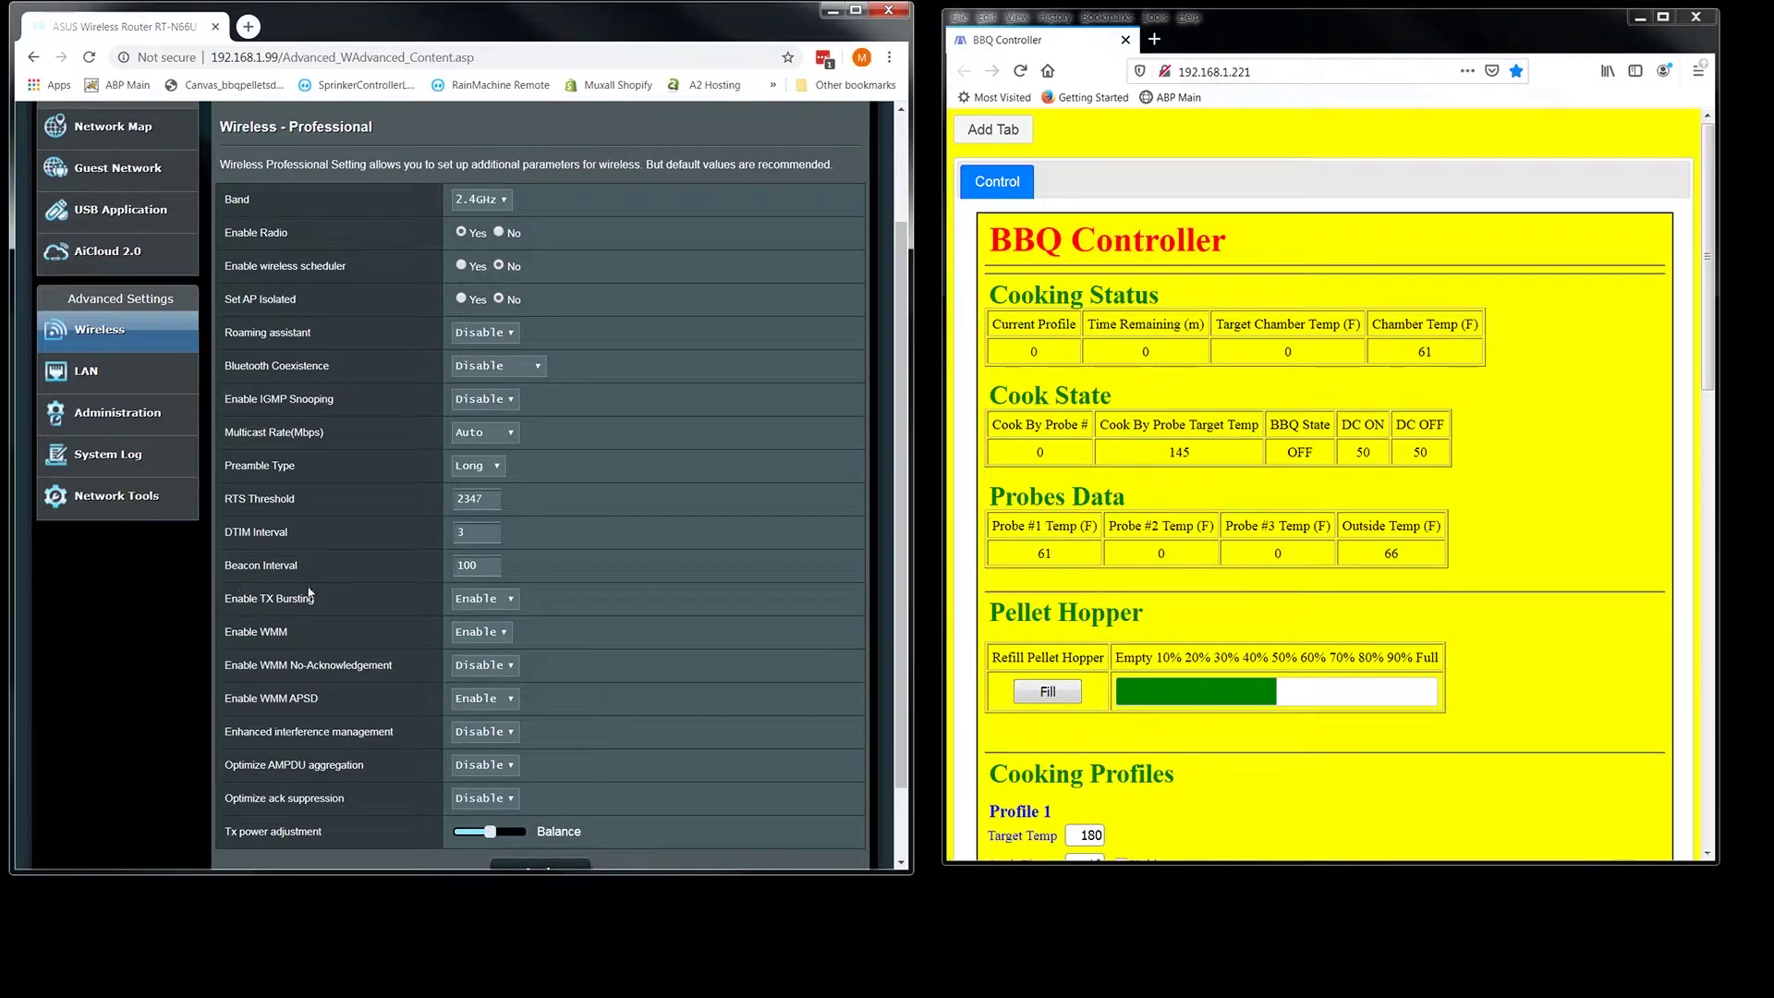
{"action": "left_click", "coordinate": [278, 636]}
{"action": "scroll", "coordinate": [545, 713], "scroll_direction": "up", "scroll_amount": 2}
{"action": "left_click", "coordinate": [239, 221]}
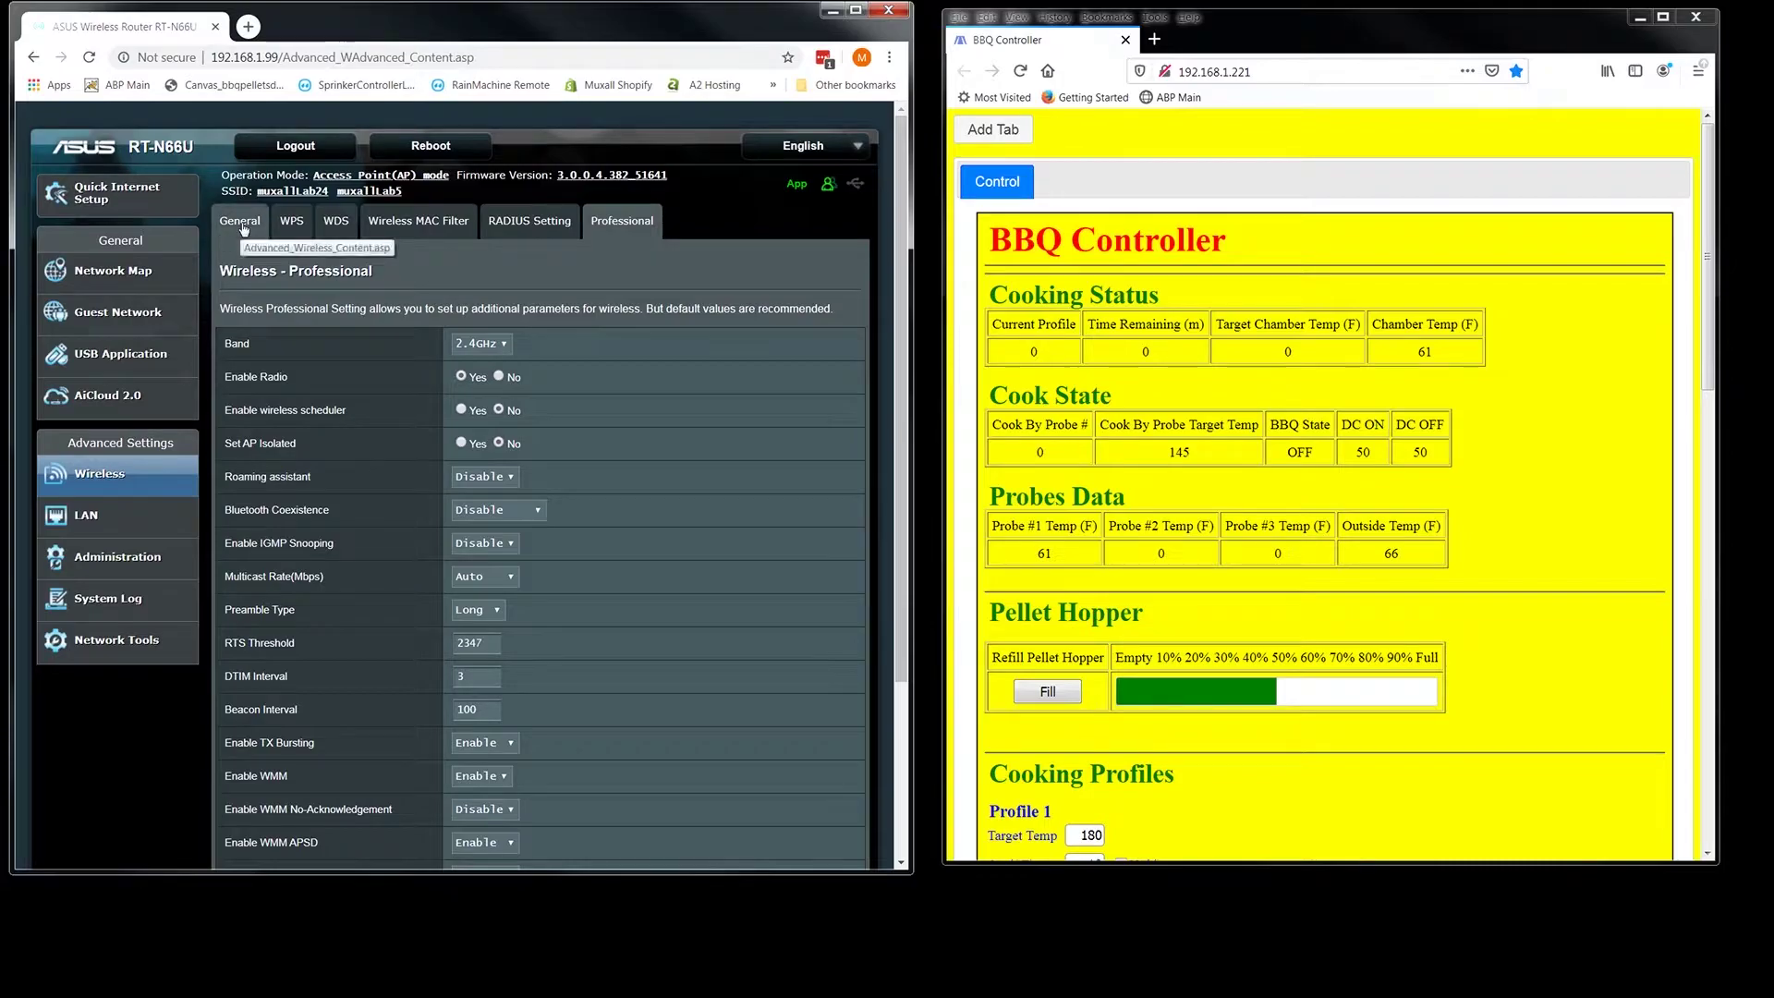
Ping the BBQ controller at 192.168.1.221 with the router's network analysis tool.
{"action": "left_click", "coordinate": [176, 640]}
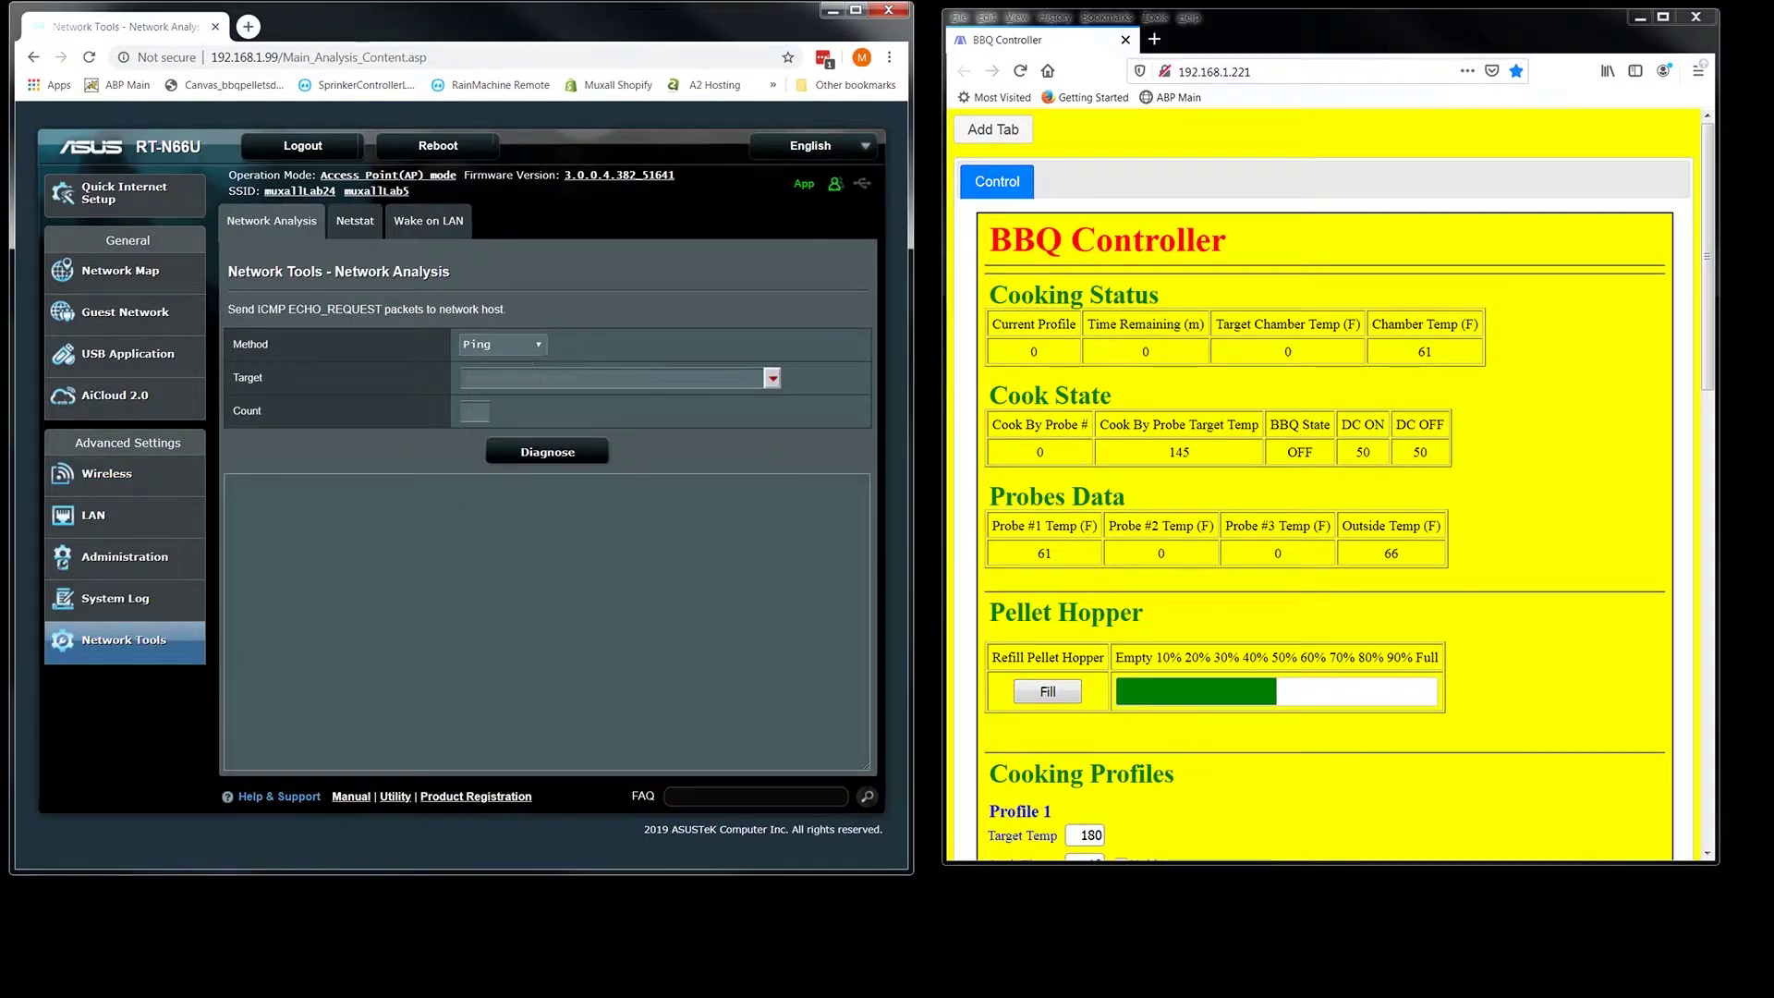
{"action": "left_click", "coordinate": [524, 377]}
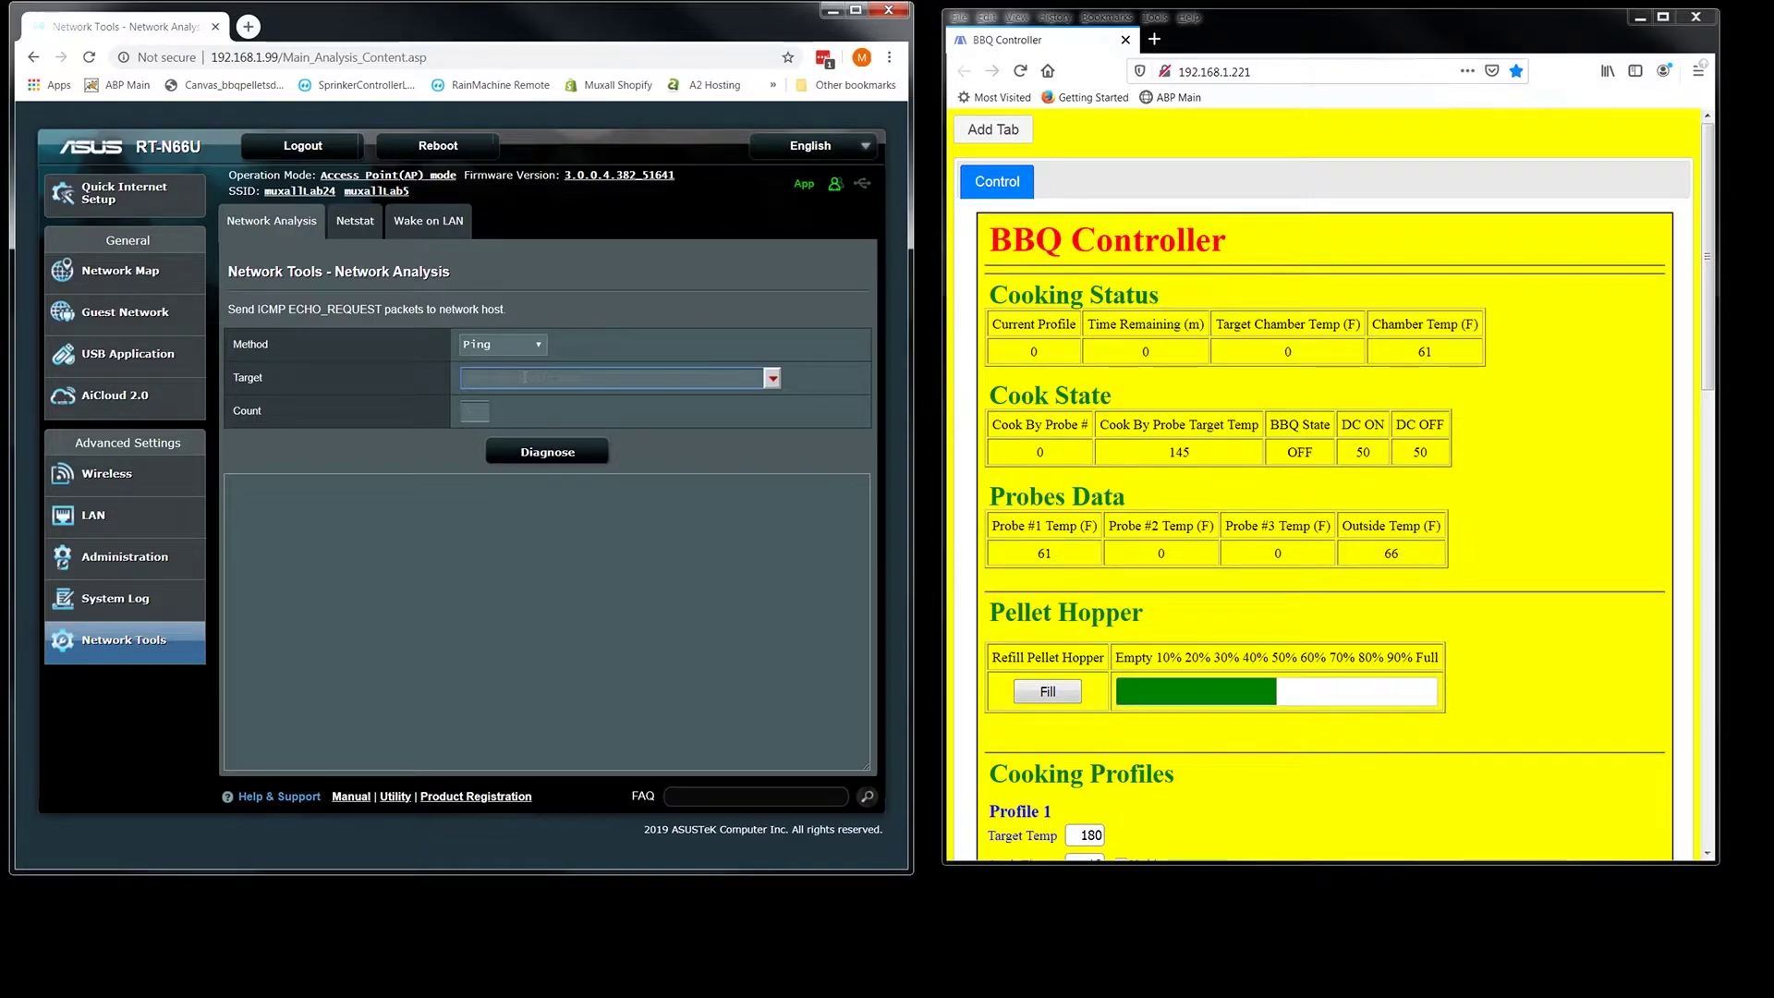
{"action": "type", "text": "192.168.1.221"}
{"action": "left_click", "coordinate": [571, 460]}
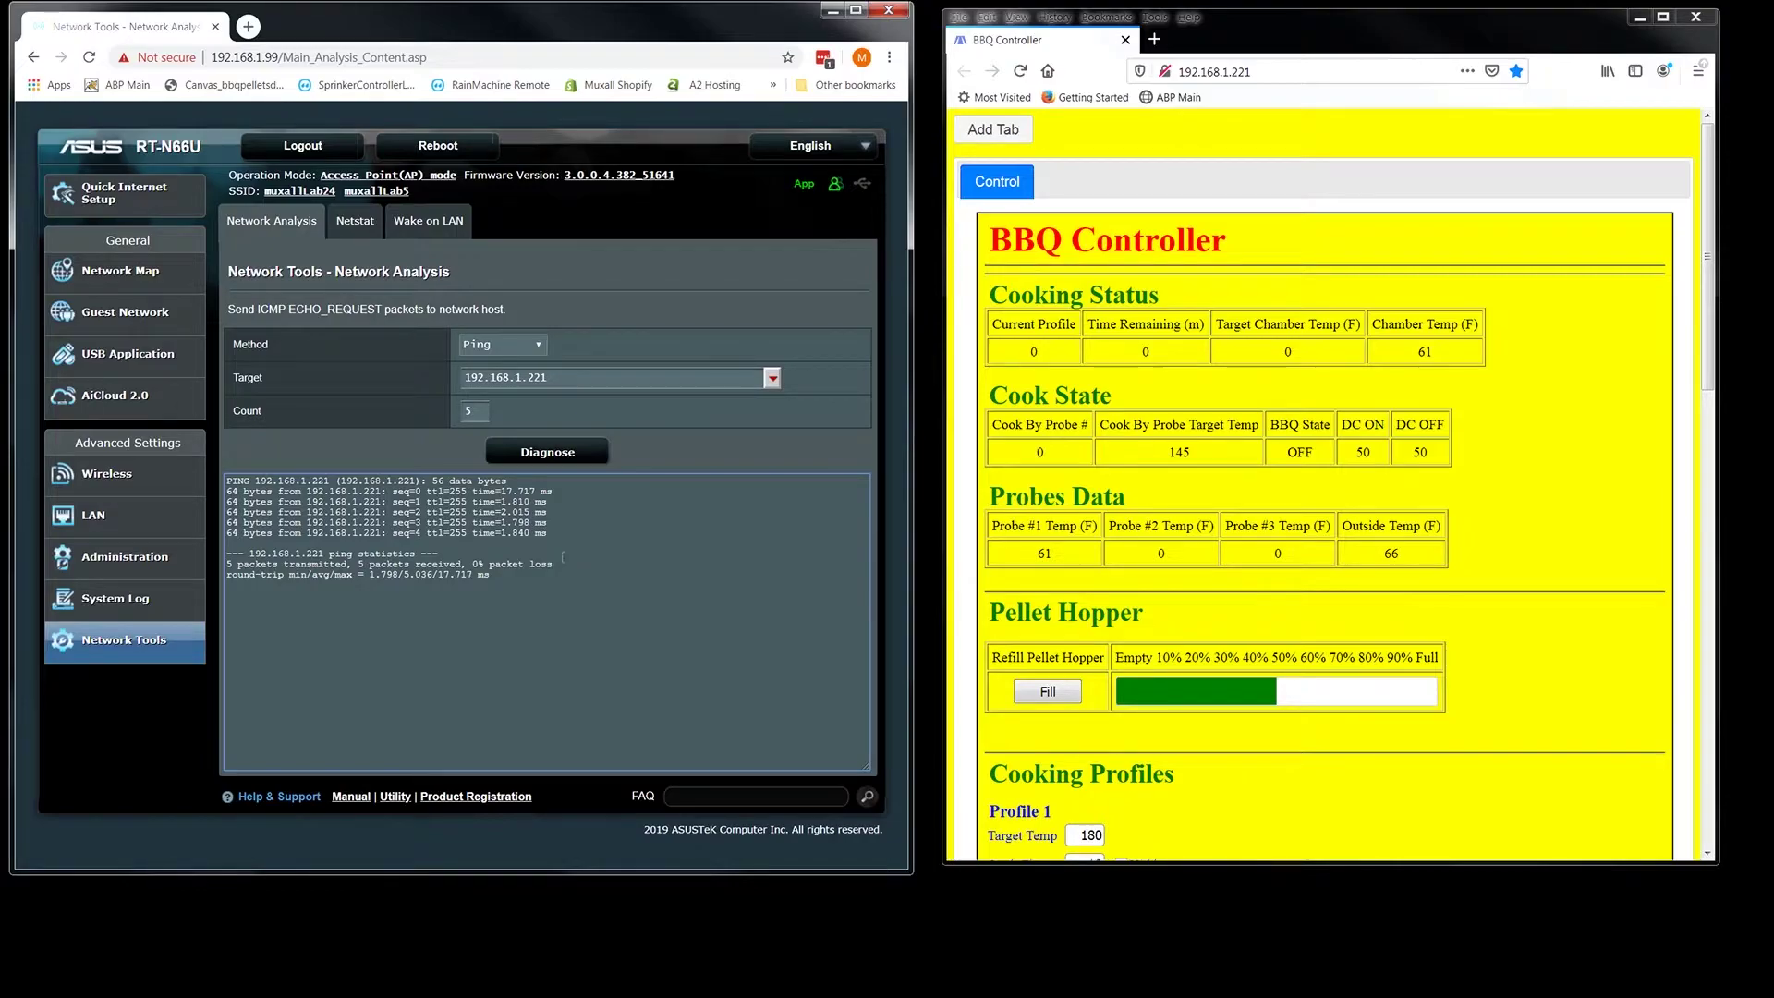
Return to the router's wireless settings and open the update page of the BBQ controller.
{"action": "left_click", "coordinate": [109, 476]}
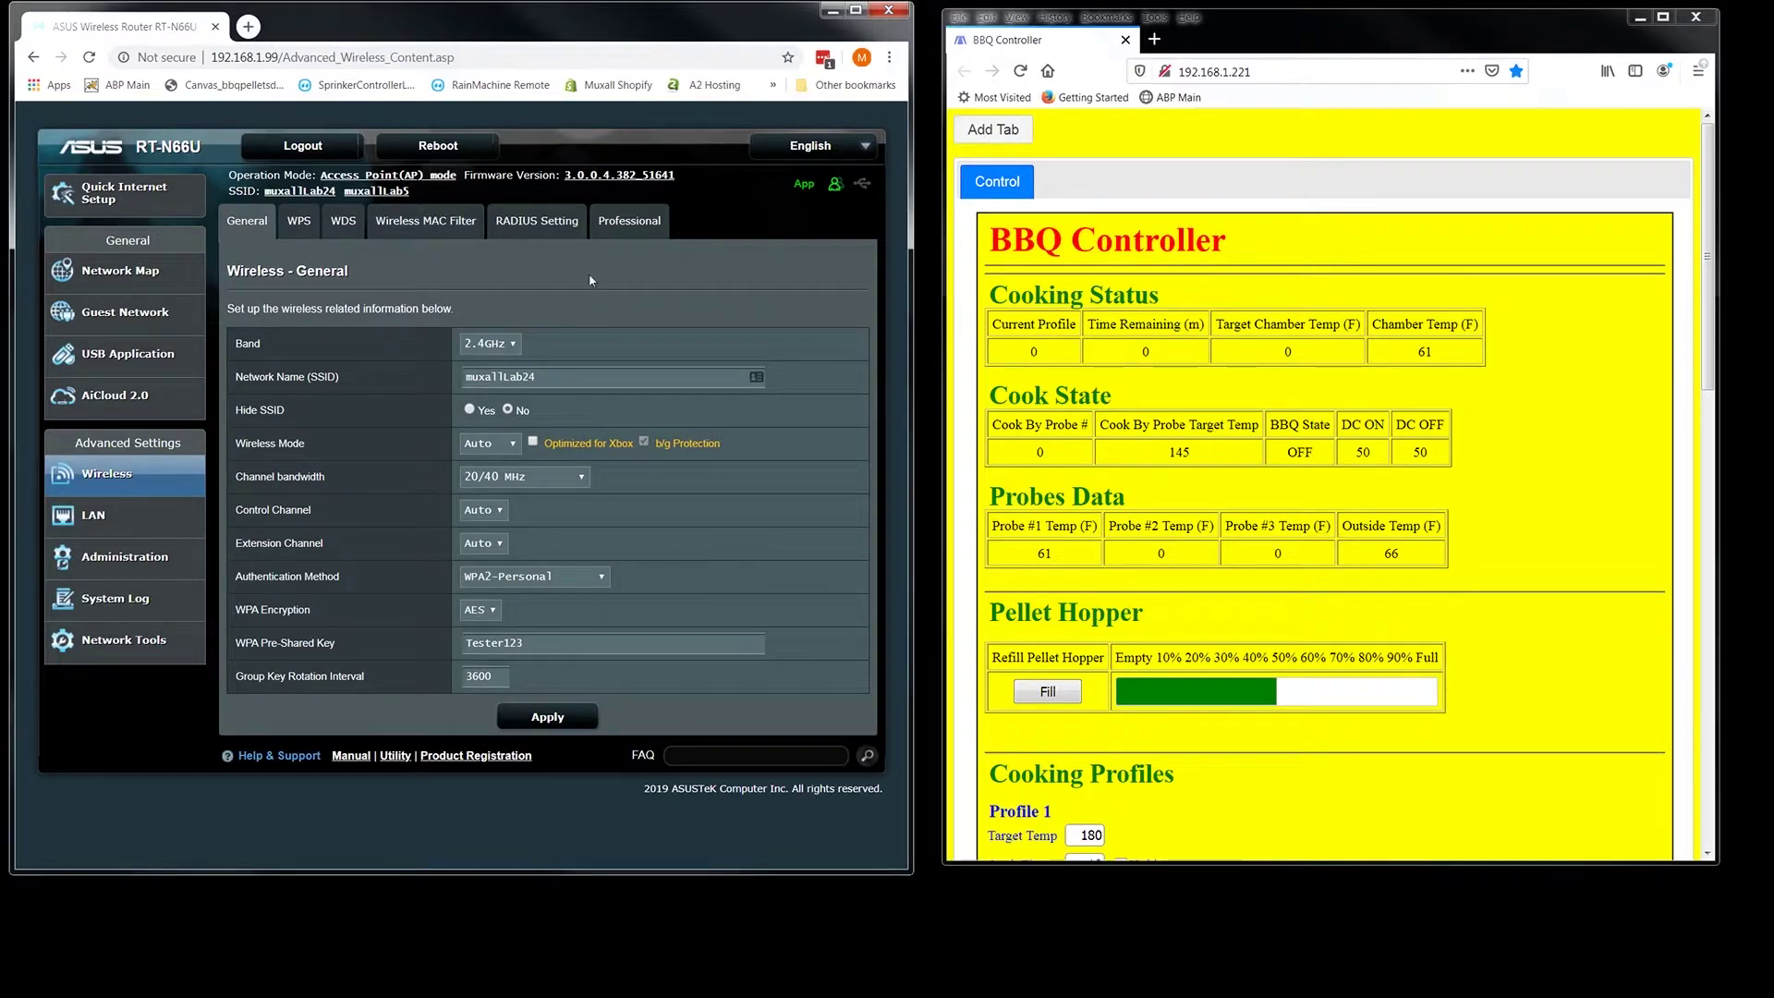
{"action": "left_click", "coordinate": [992, 132]}
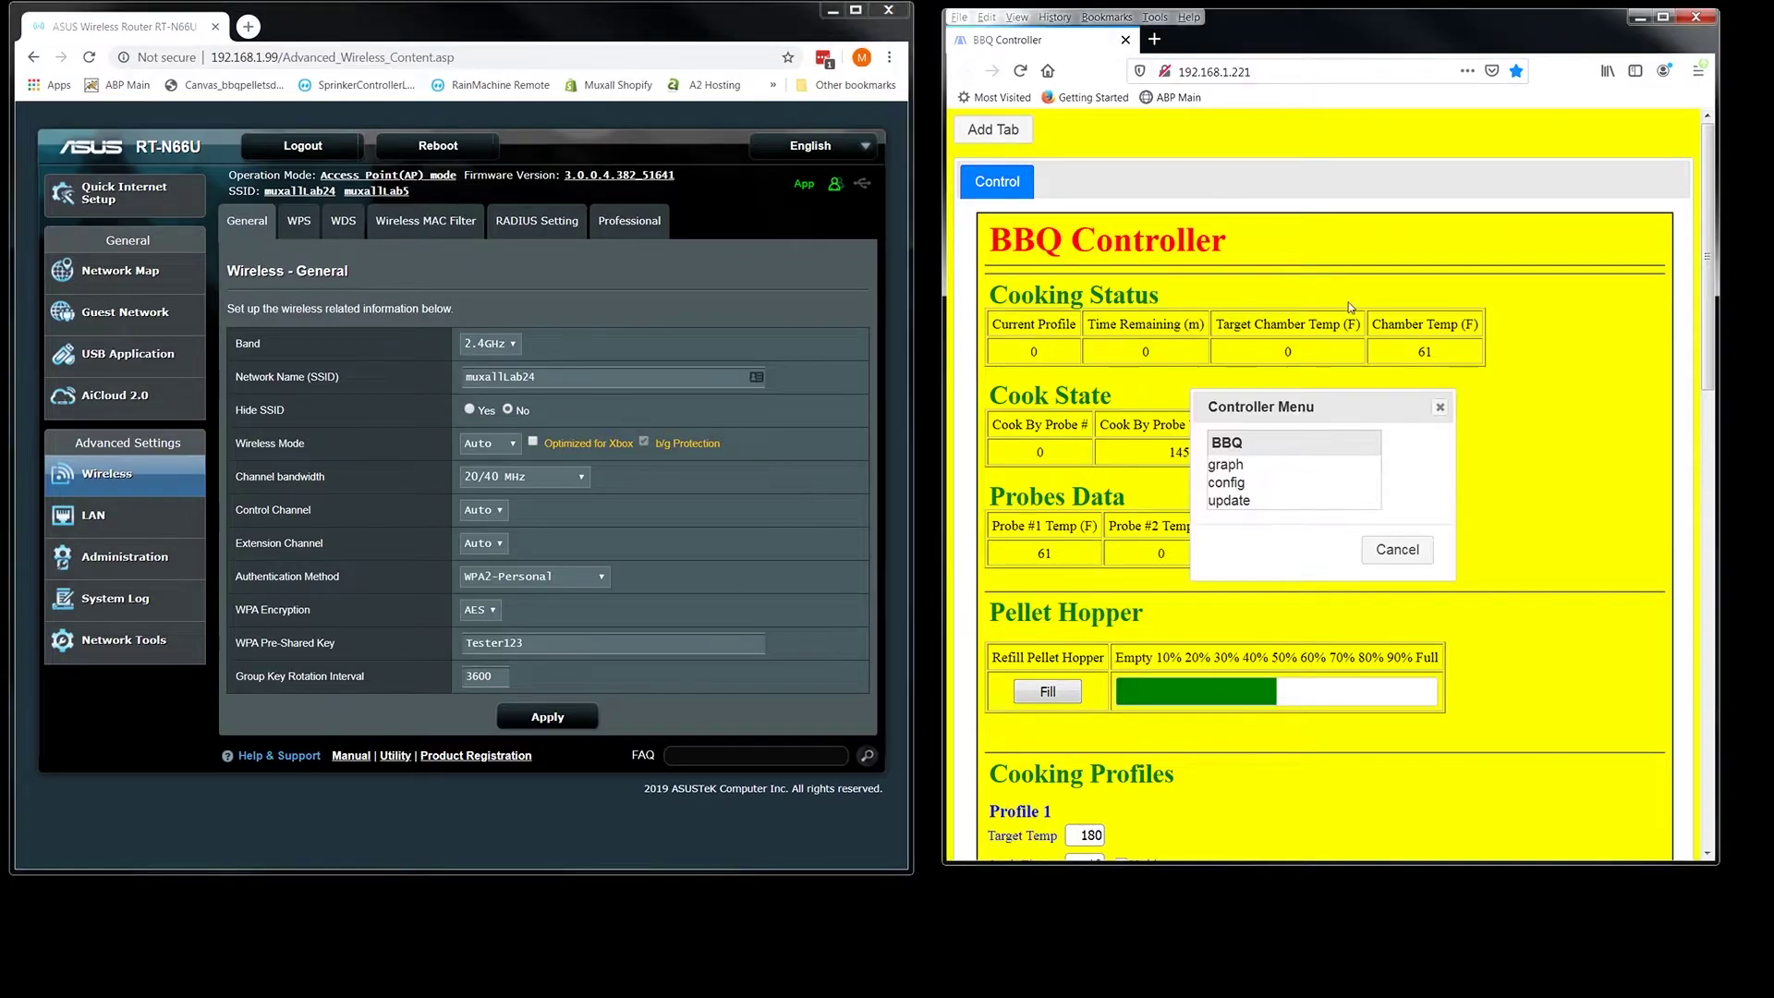
{"action": "left_click", "coordinate": [1237, 501]}
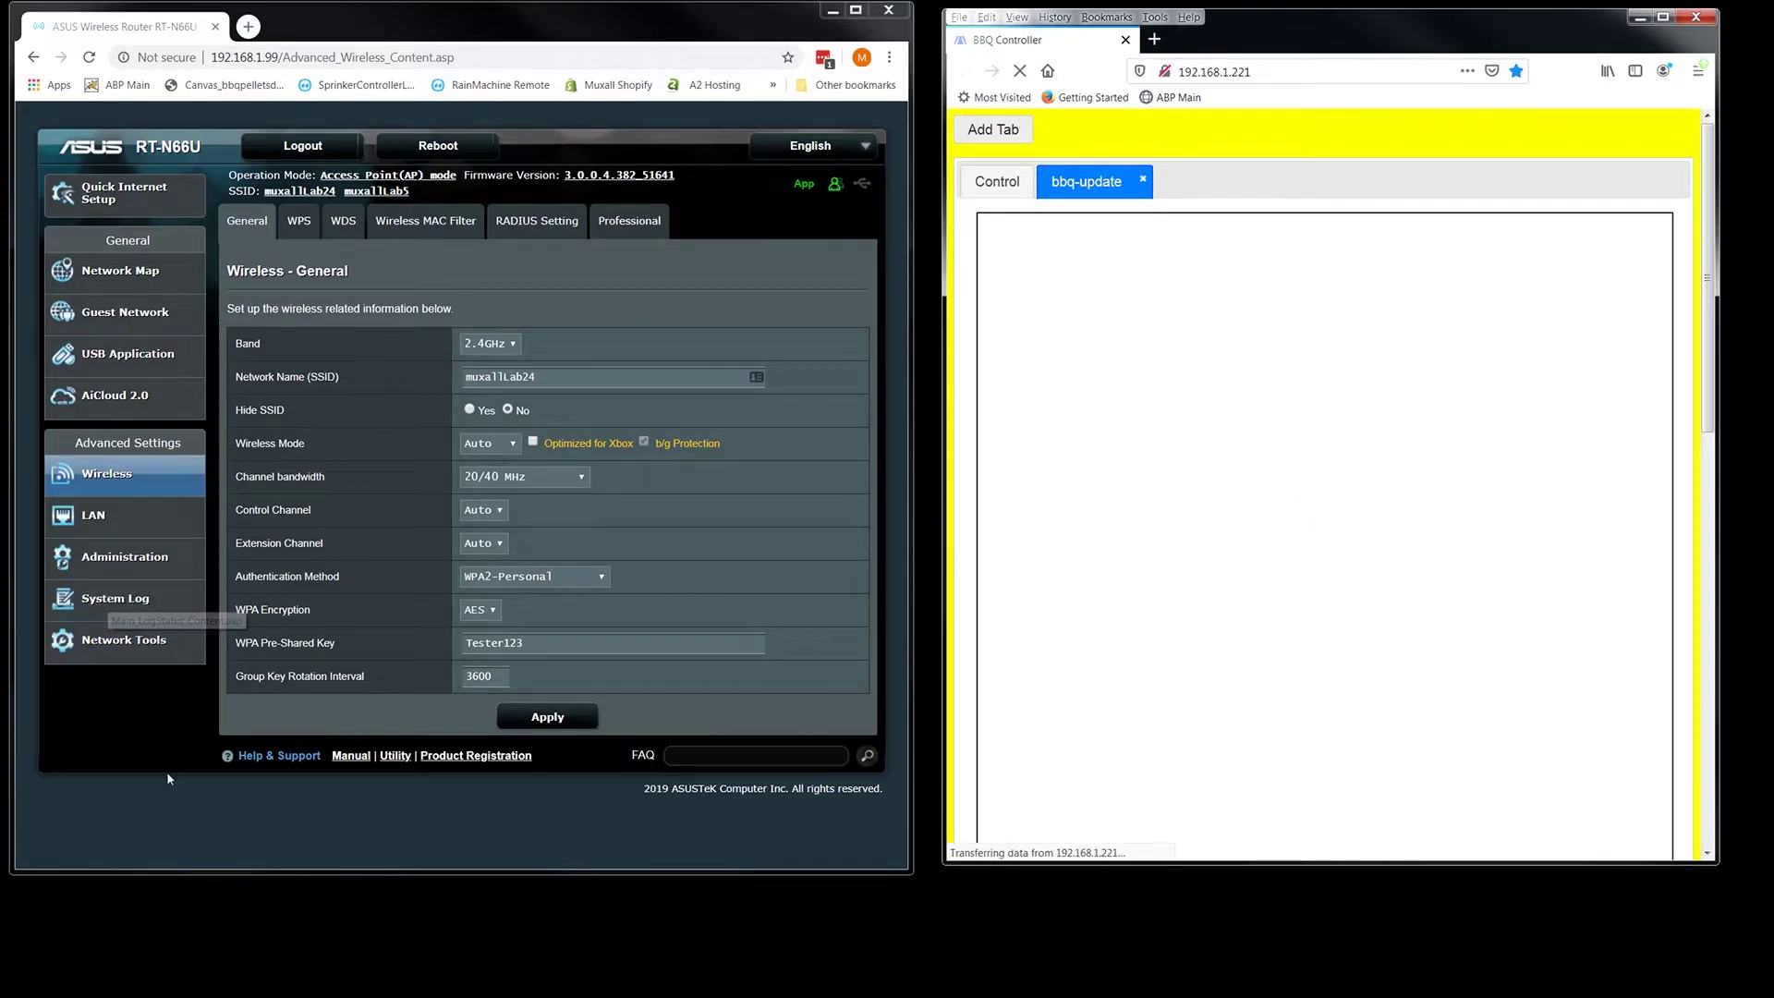
Check the router's wireless log and highlight the Tx rate of the station connected to the 2.4GHz network.
{"action": "left_click", "coordinate": [106, 599]}
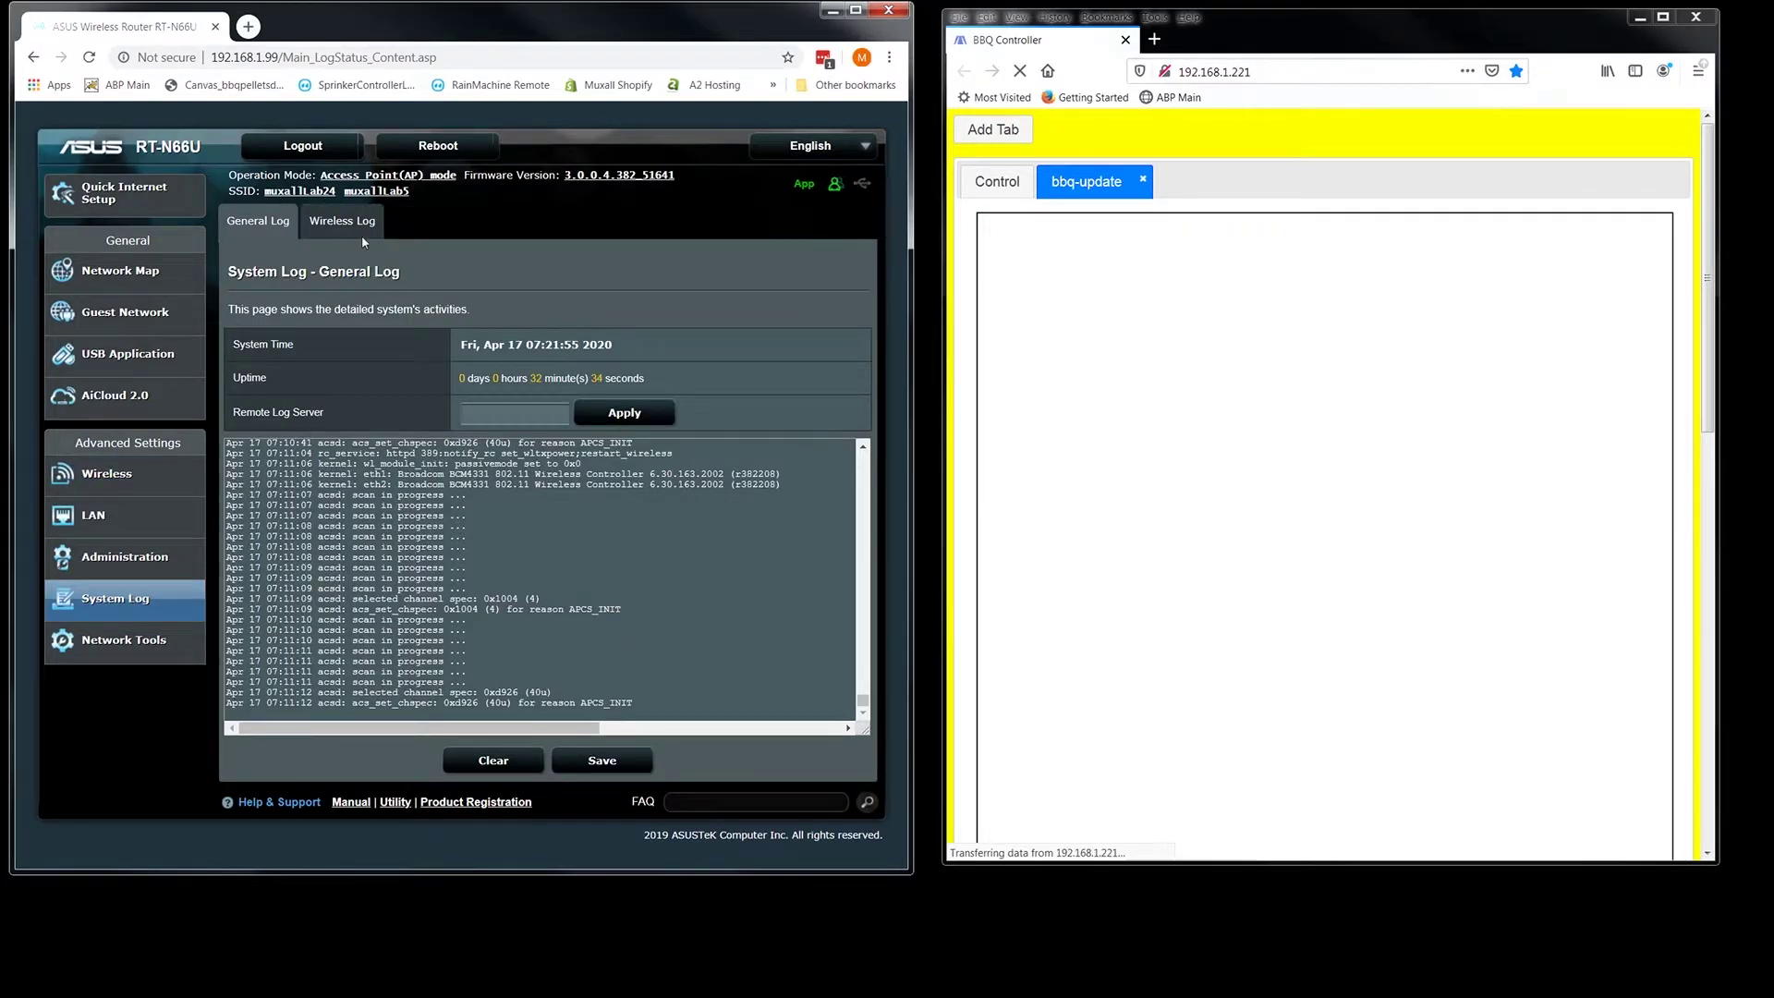
{"action": "left_click", "coordinate": [355, 224]}
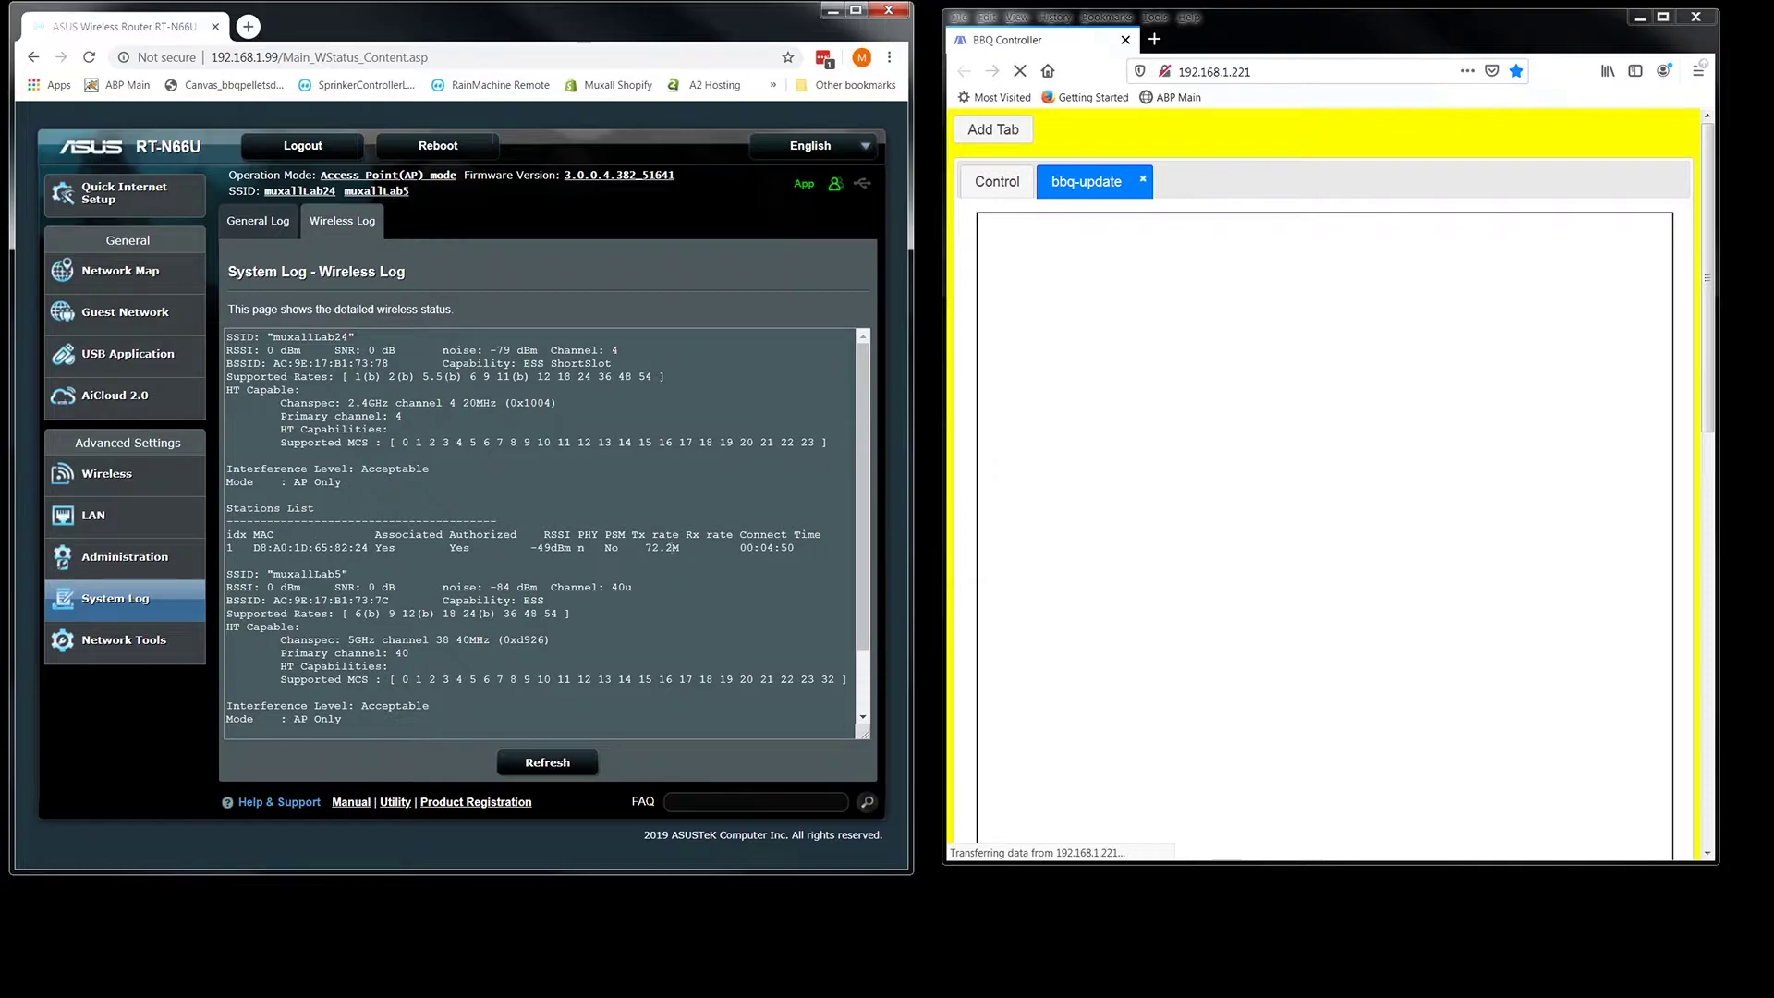
{"action": "left_click_drag", "start_coordinate": [681, 548], "coordinate": [646, 548]}
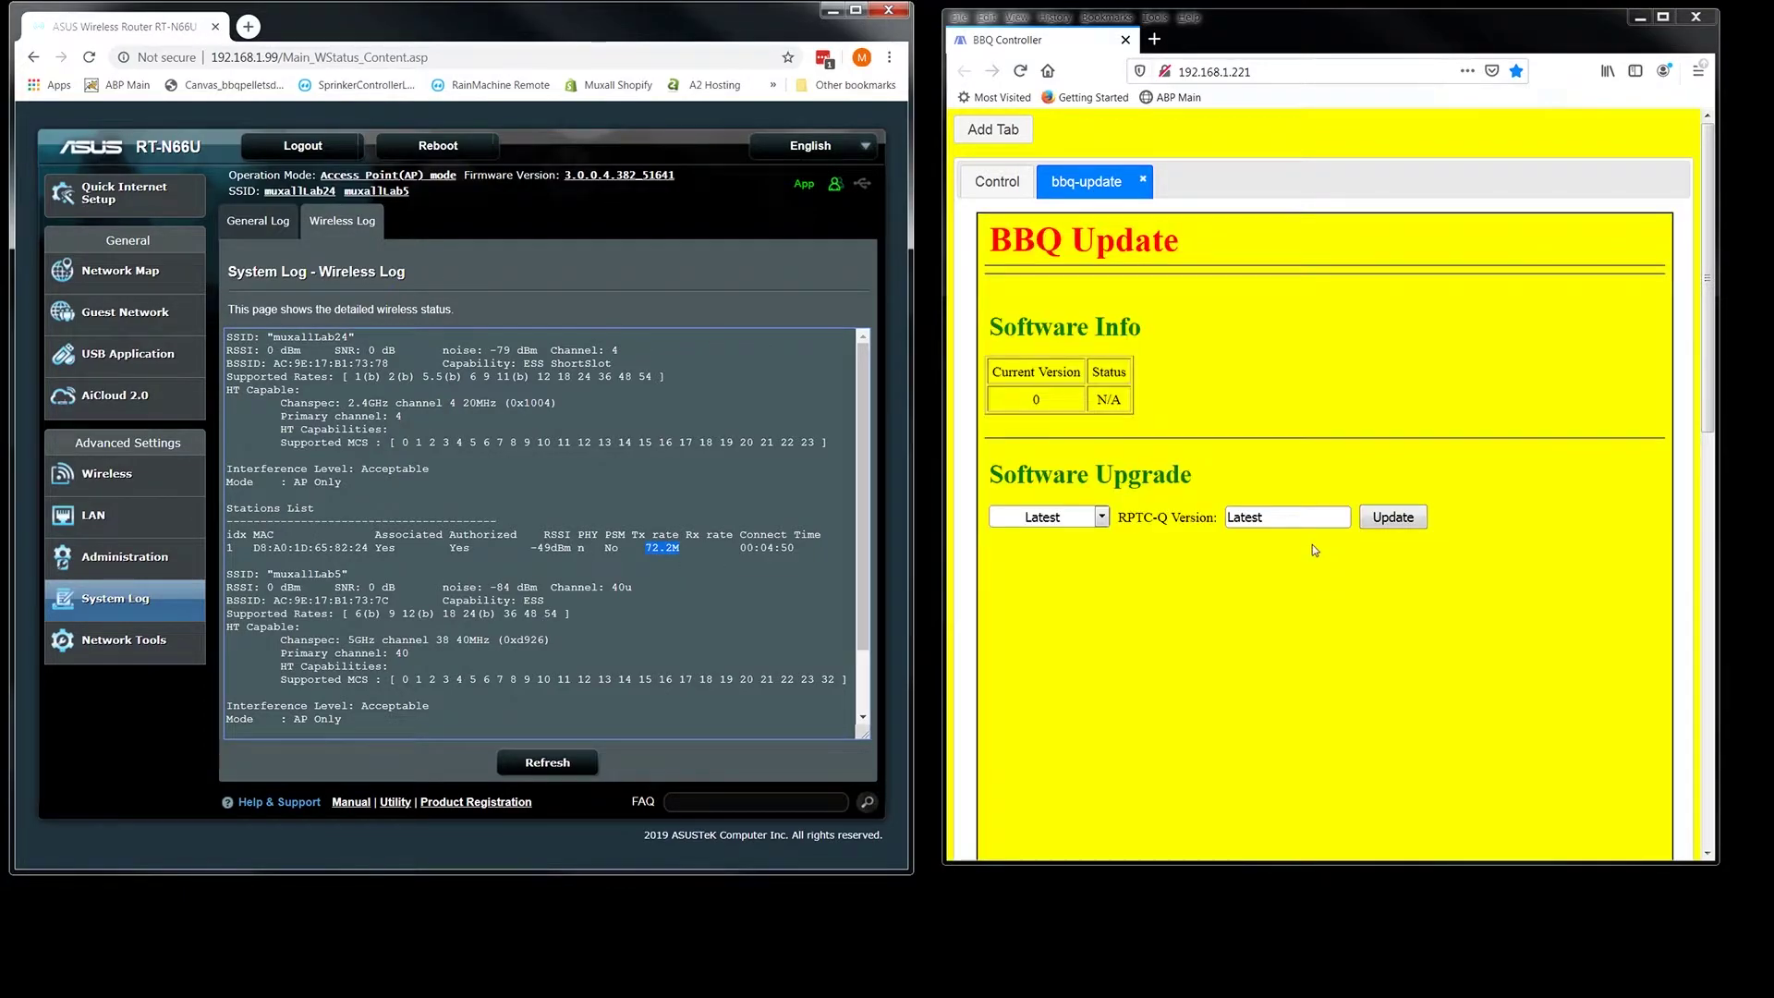
{"action": "left_click", "coordinate": [1314, 386]}
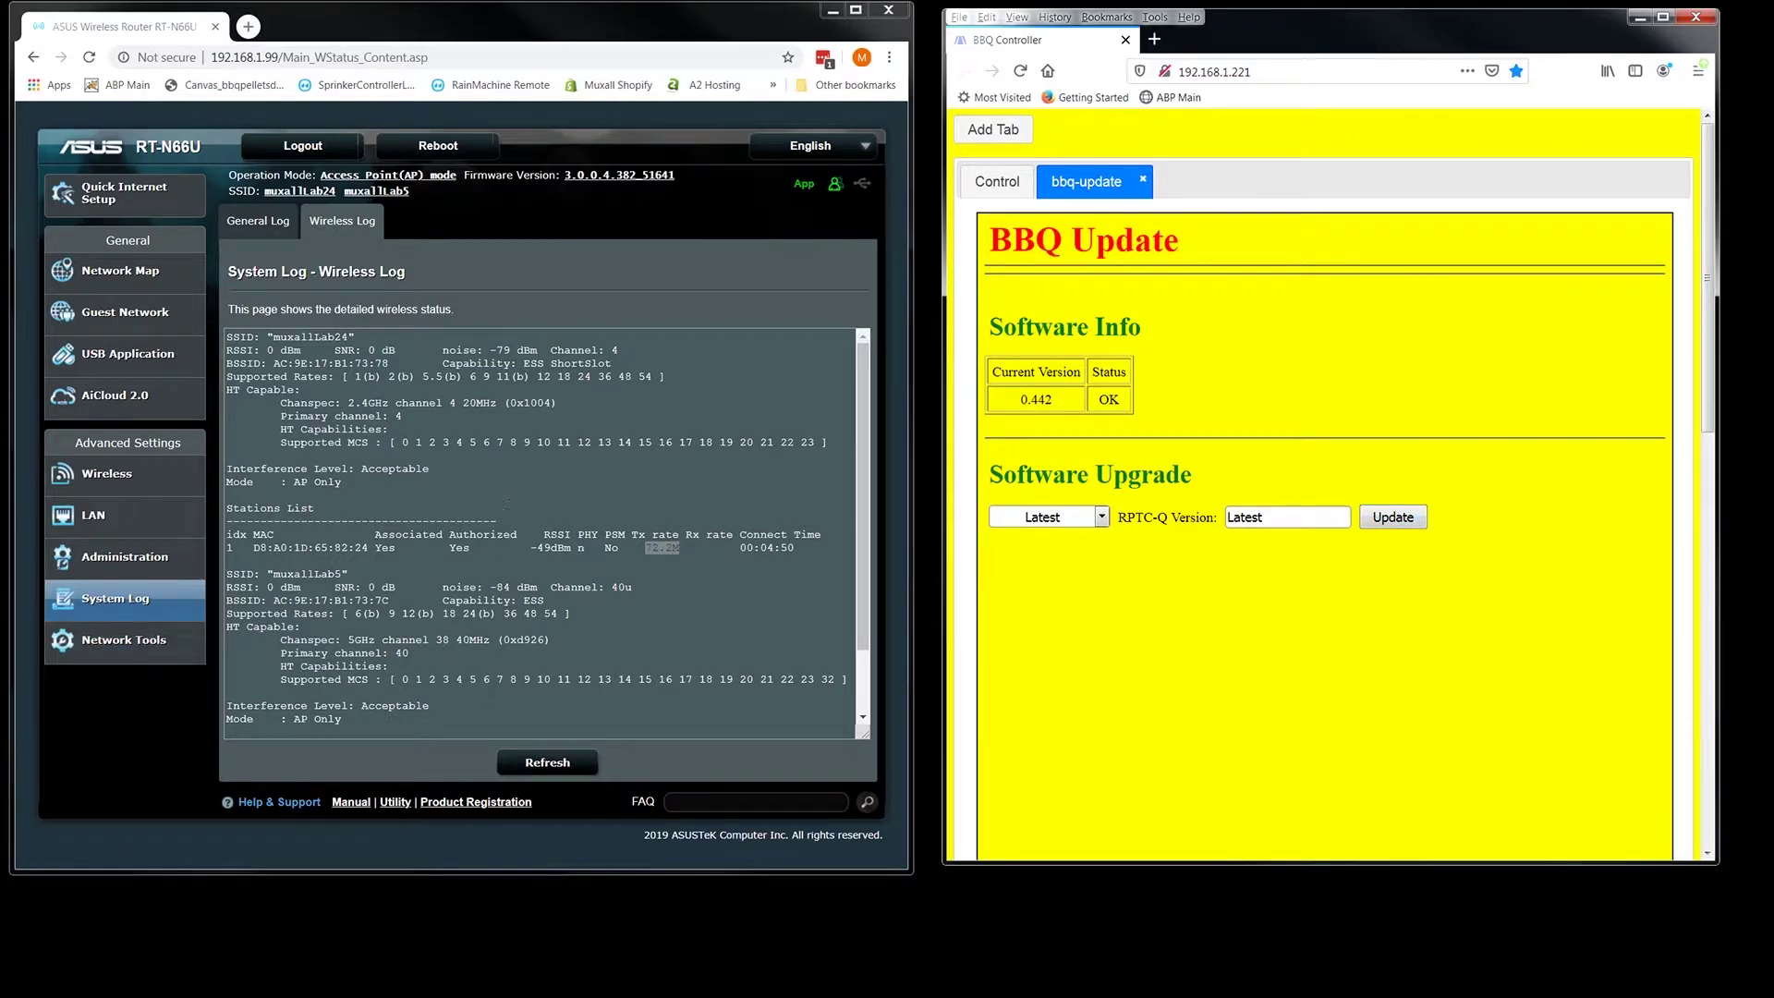
Set the 2.4GHz Wireless Mode to Legacy with a 20 MHz channel bandwidth and apply the settings.
{"action": "left_click", "coordinate": [120, 479]}
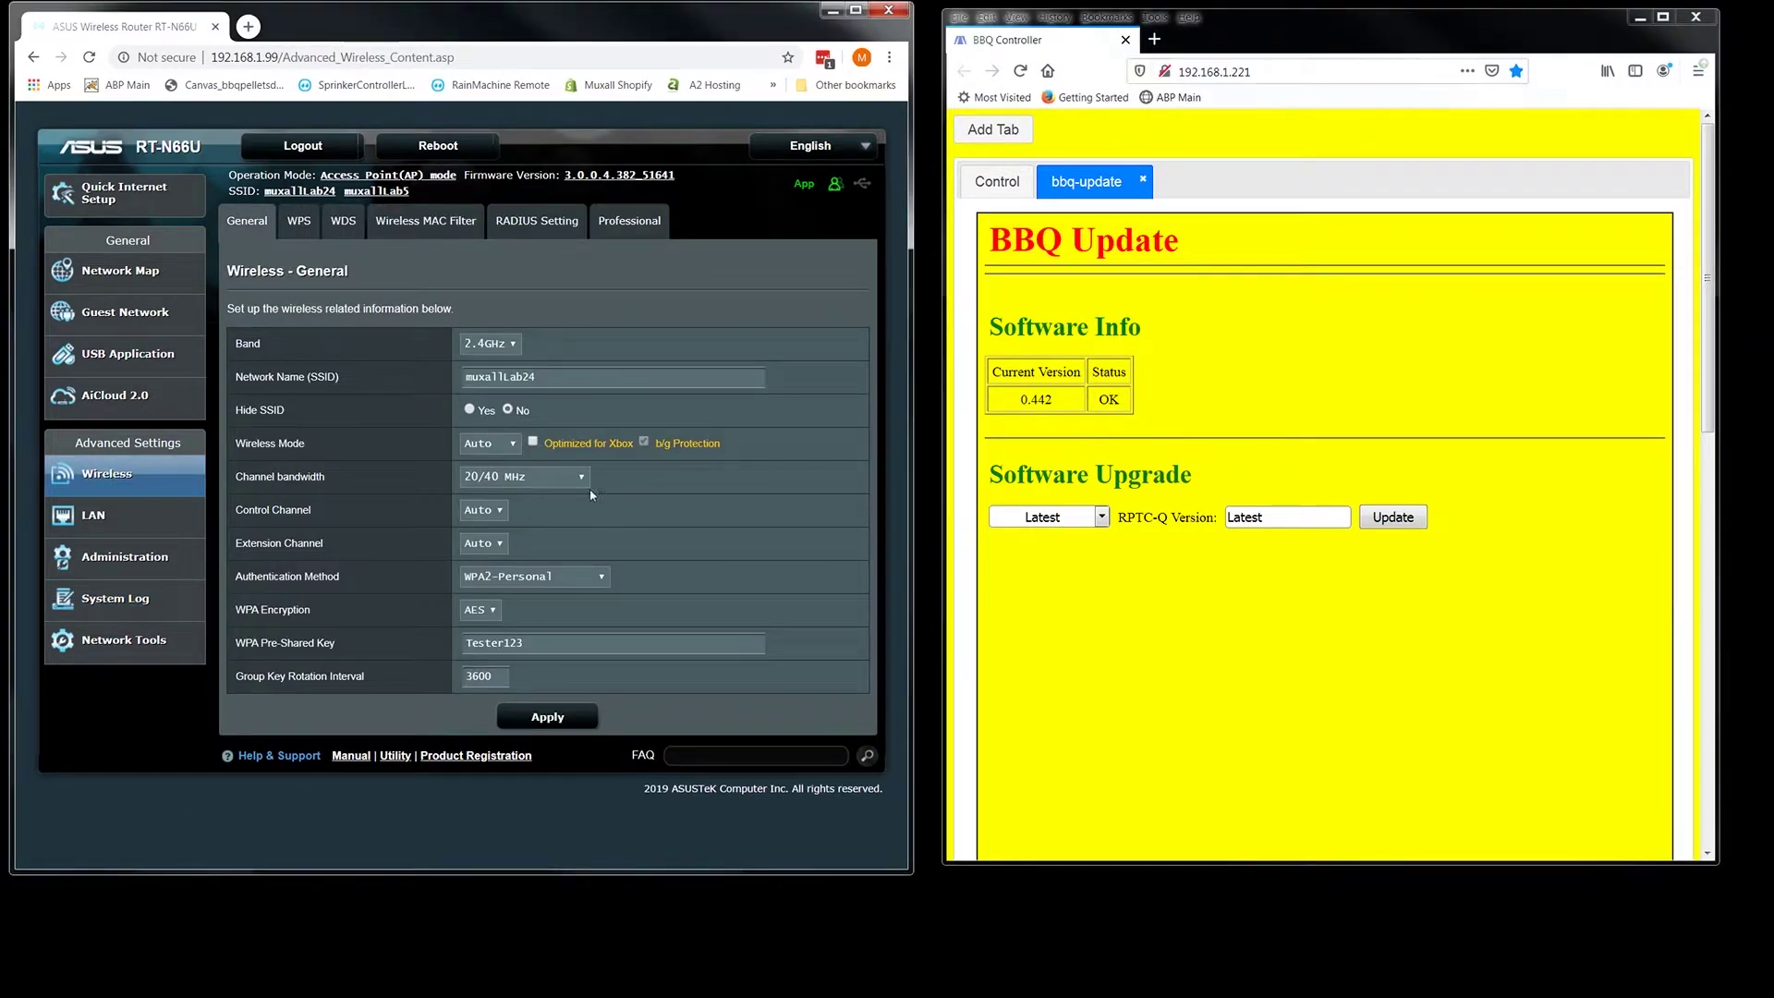
{"action": "left_click", "coordinate": [512, 445]}
{"action": "left_click", "coordinate": [513, 445]}
{"action": "left_click", "coordinate": [515, 444]}
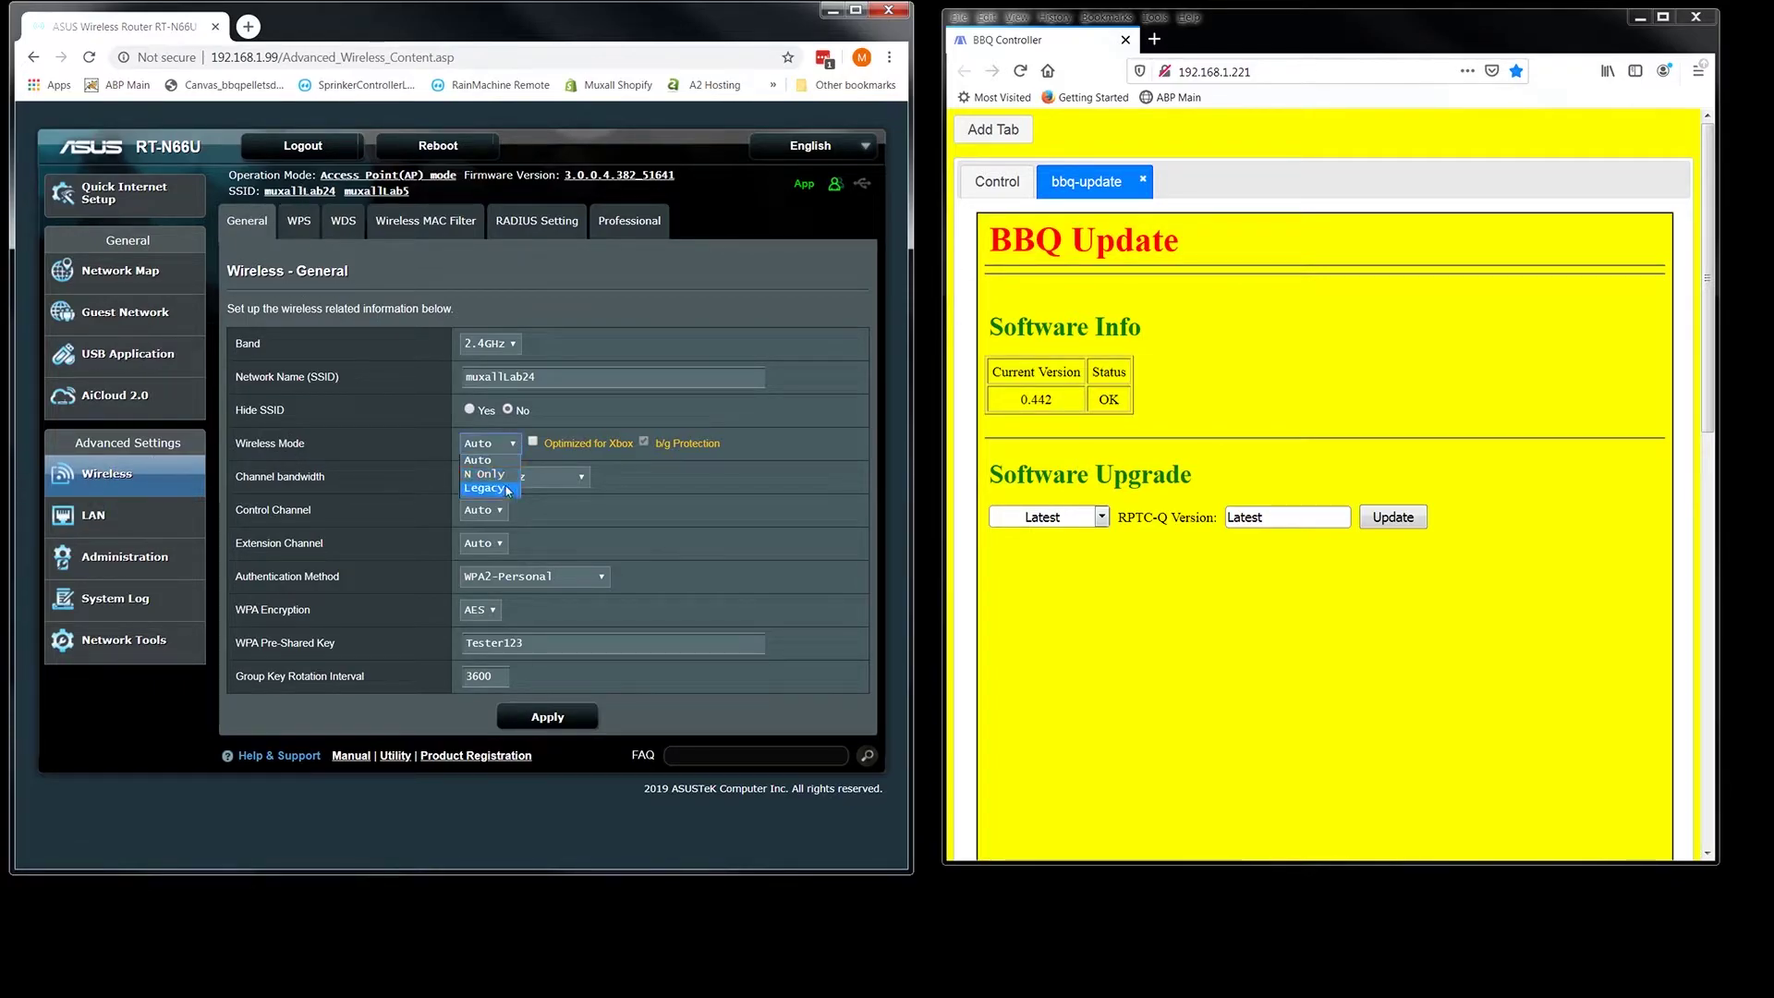
{"action": "left_click", "coordinate": [494, 490]}
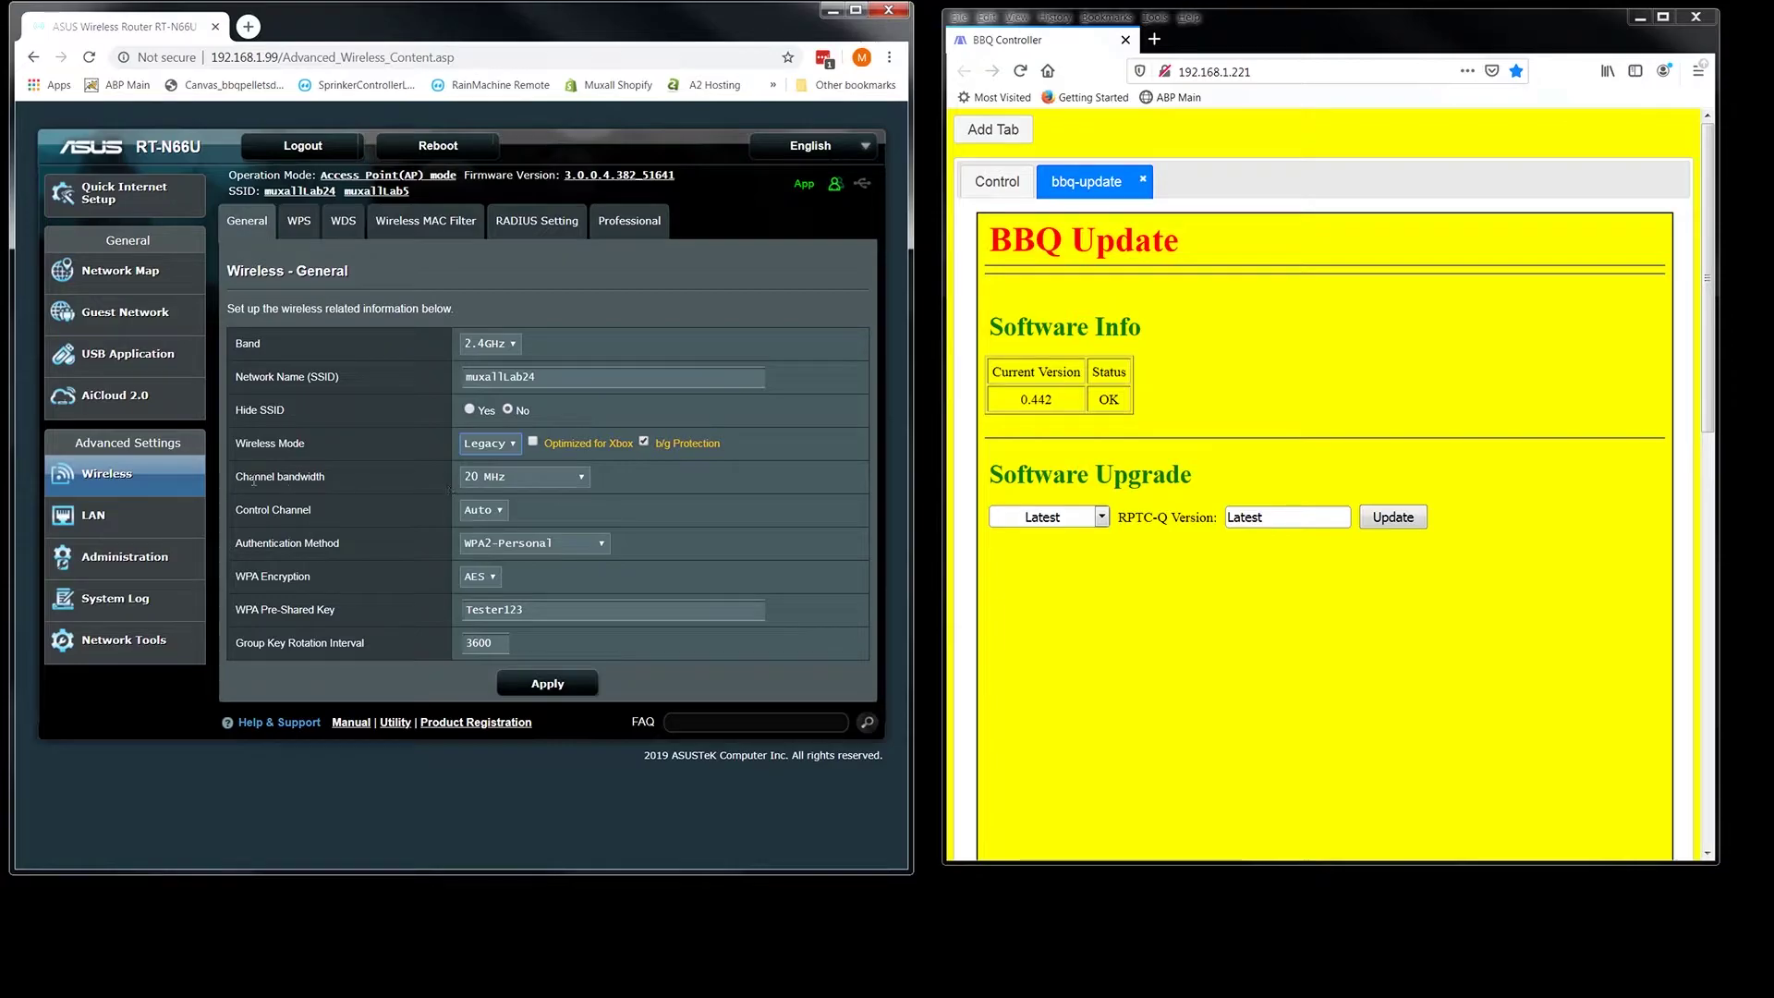
{"action": "left_click", "coordinate": [581, 478]}
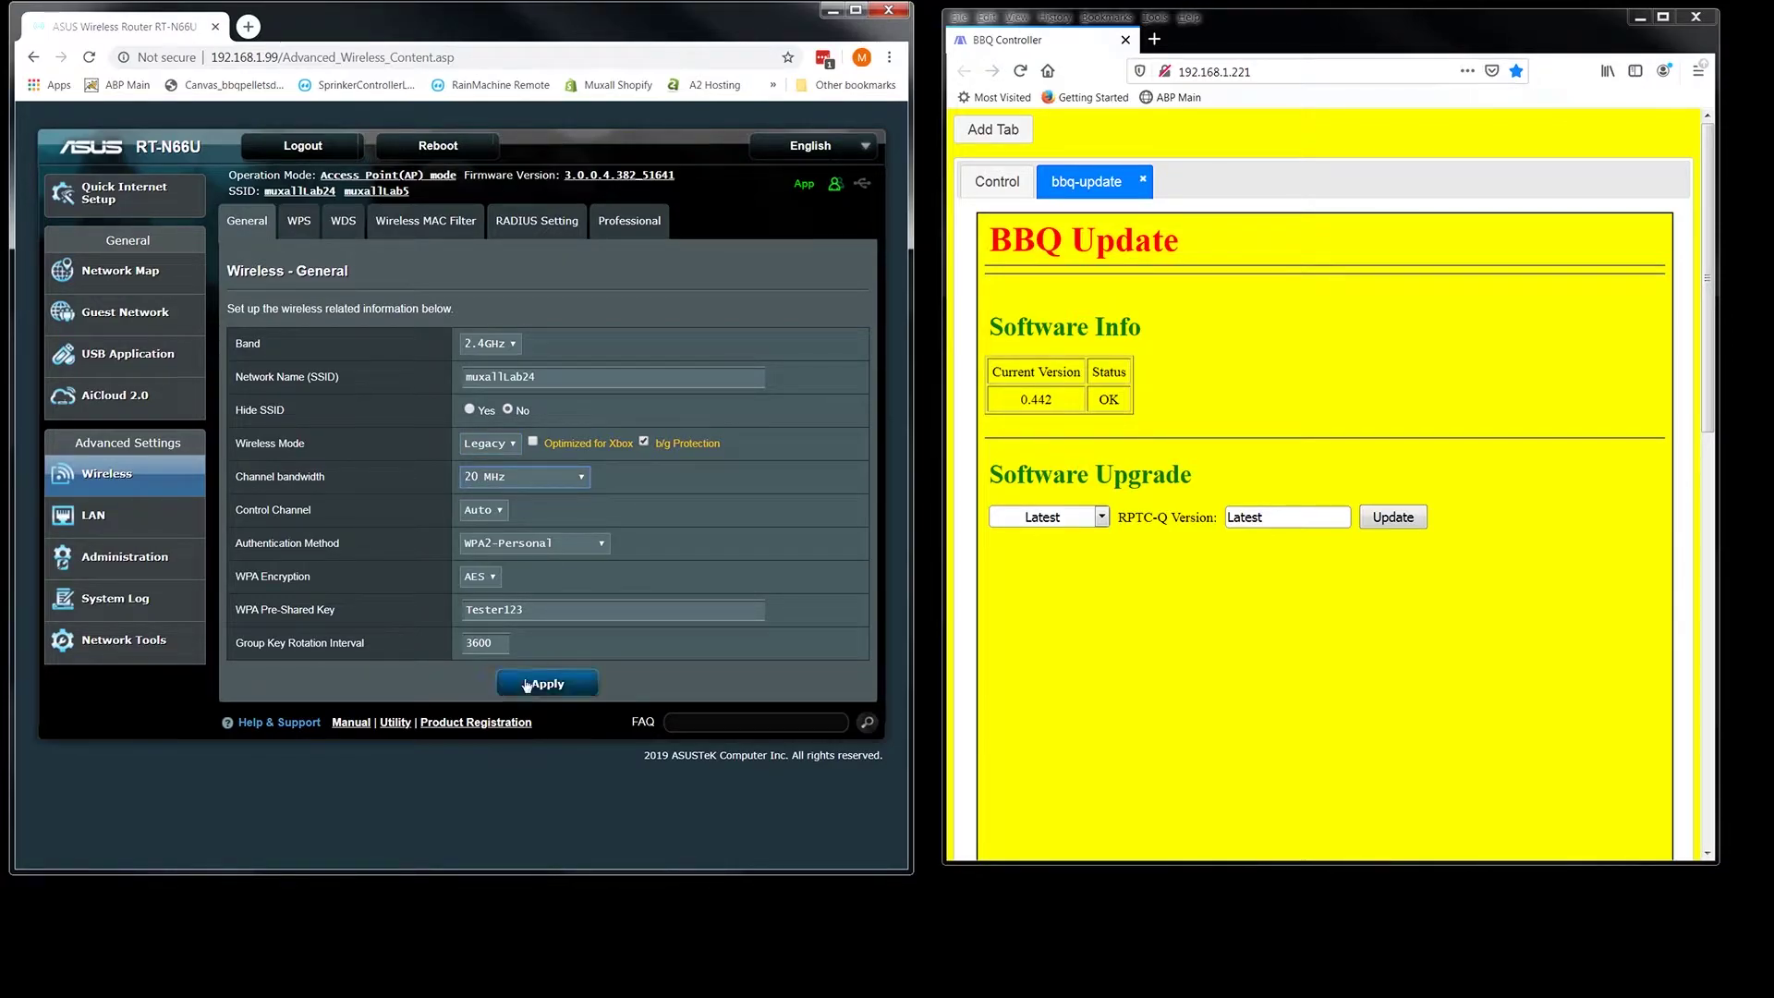
{"action": "left_click", "coordinate": [556, 686]}
Disable TX Bursting in the router's professional settings for the 2.4GHz band.
{"action": "left_click", "coordinate": [661, 227]}
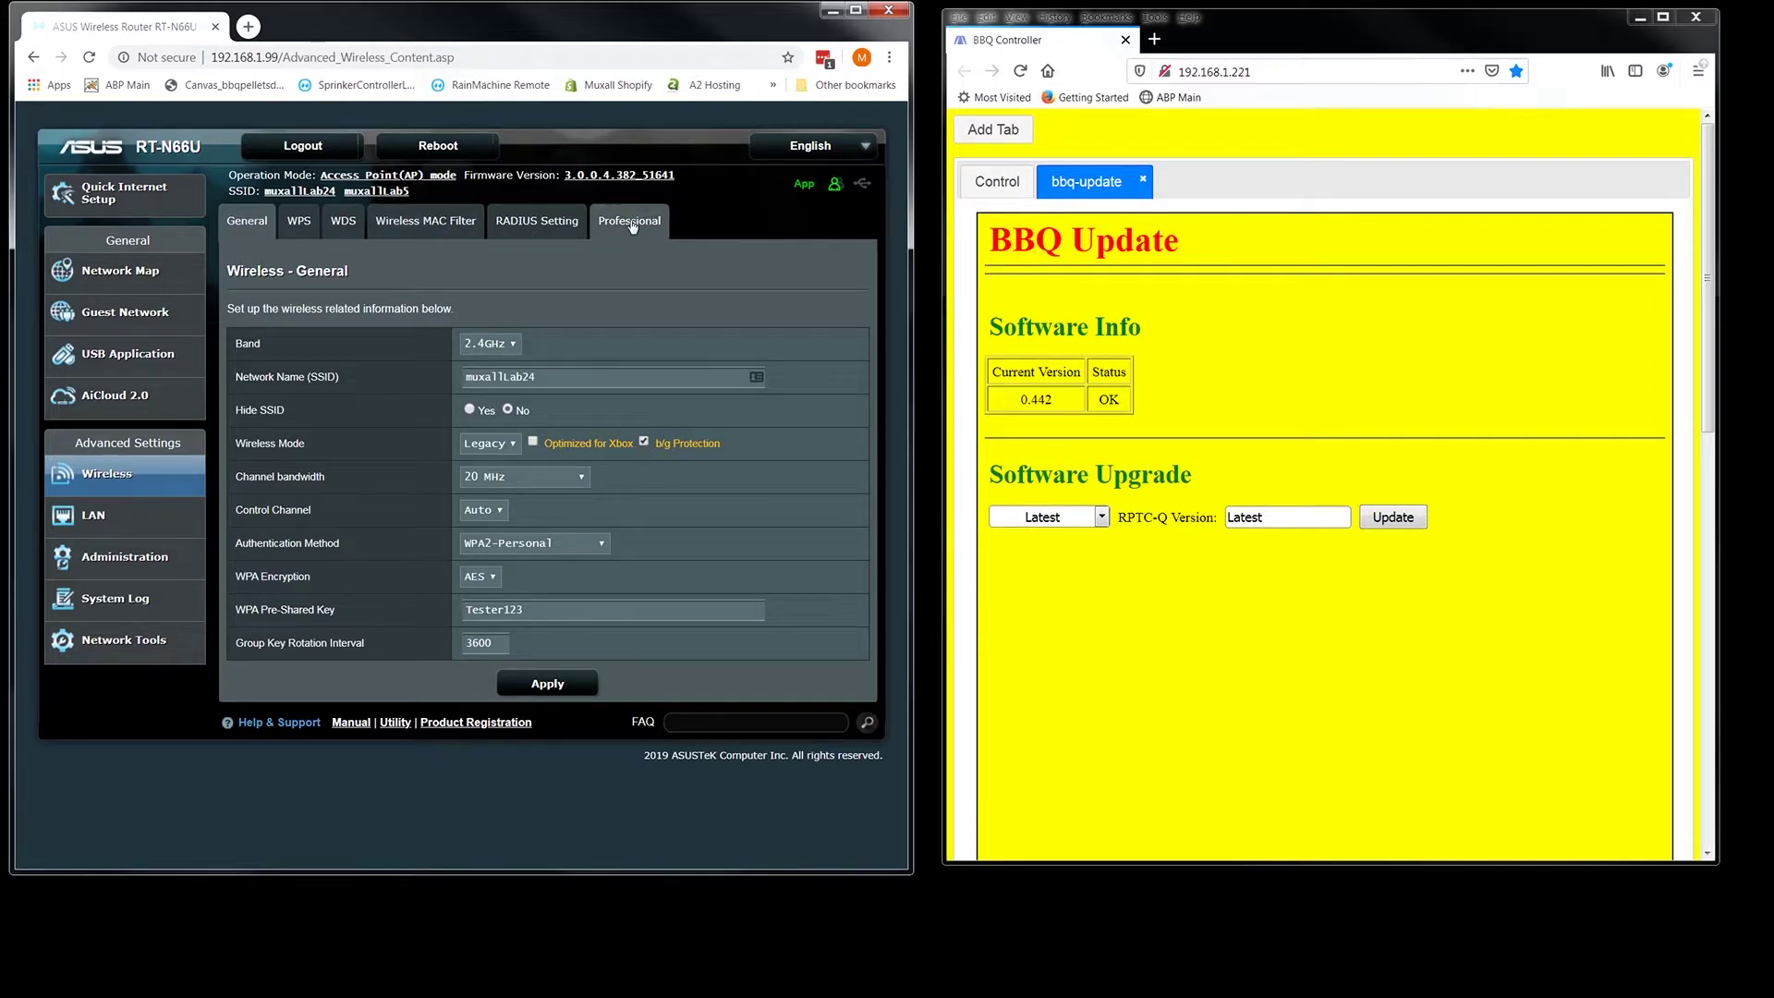
{"action": "scroll", "coordinate": [669, 642], "scroll_direction": "down", "scroll_amount": 3}
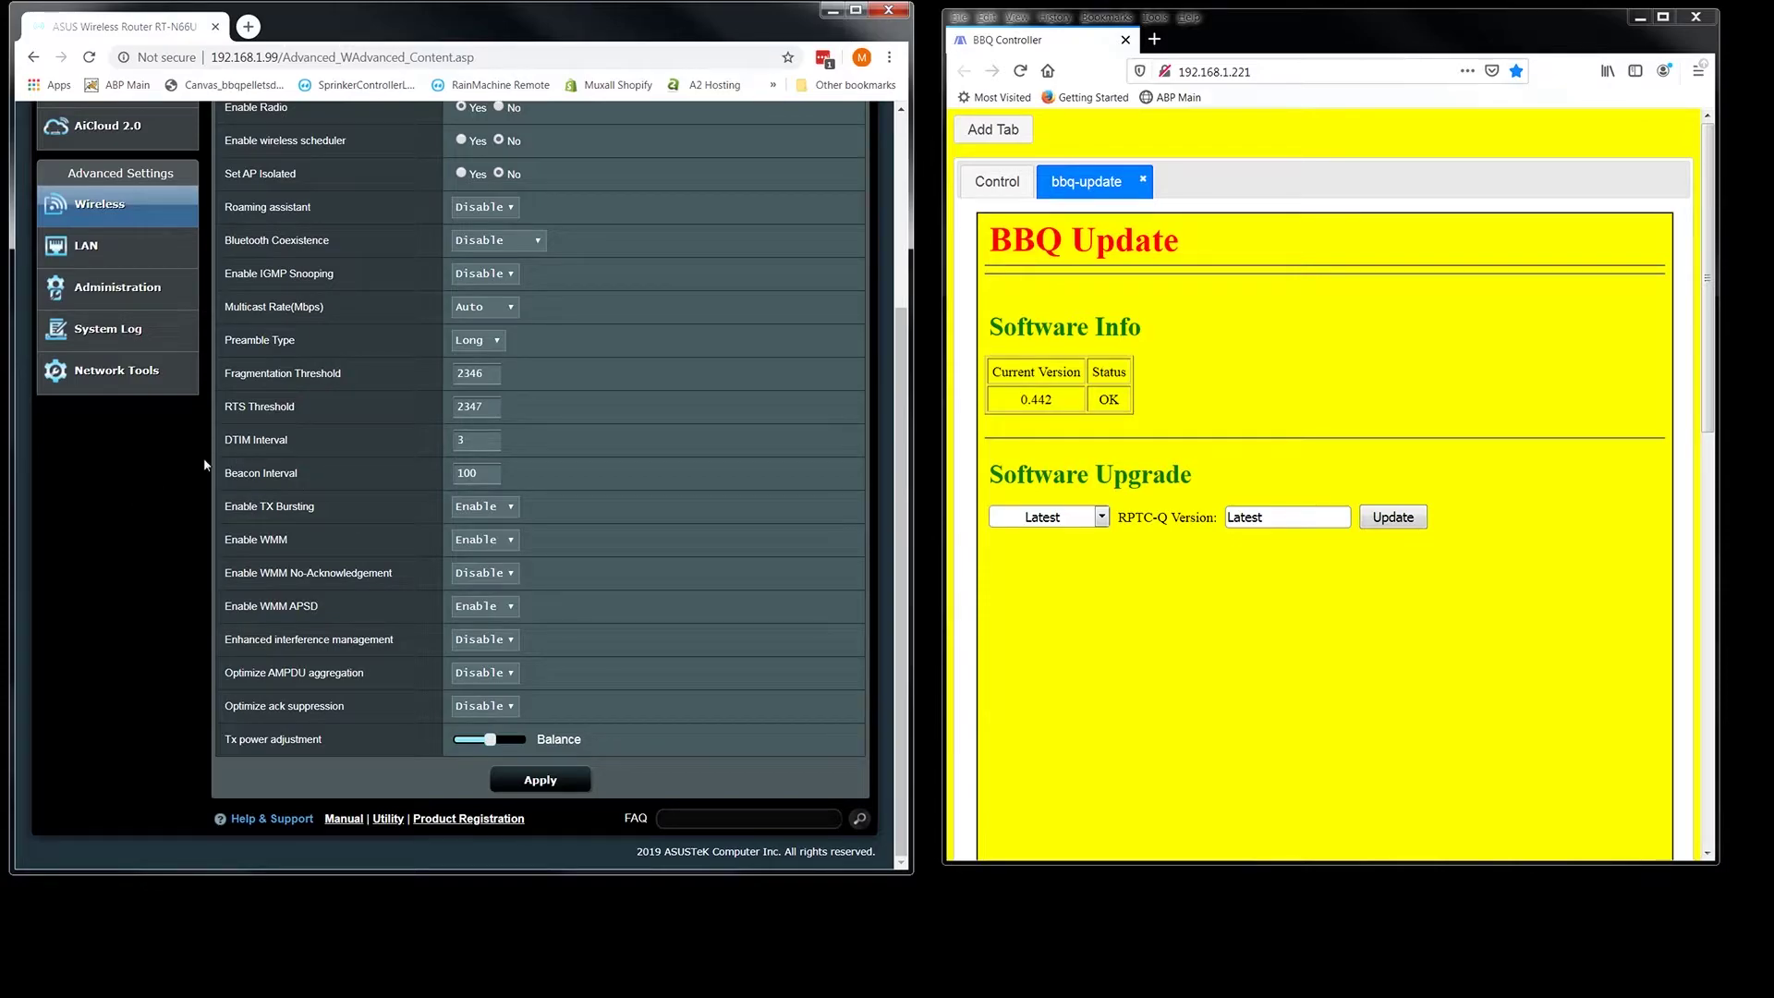
{"action": "left_click", "coordinate": [509, 509]}
{"action": "left_click", "coordinate": [485, 537]}
Check the help on the WMM options, disable WMM, and apply the professional wireless settings.
{"action": "left_click", "coordinate": [275, 545]}
{"action": "mouse_move", "coordinate": [303, 609]}
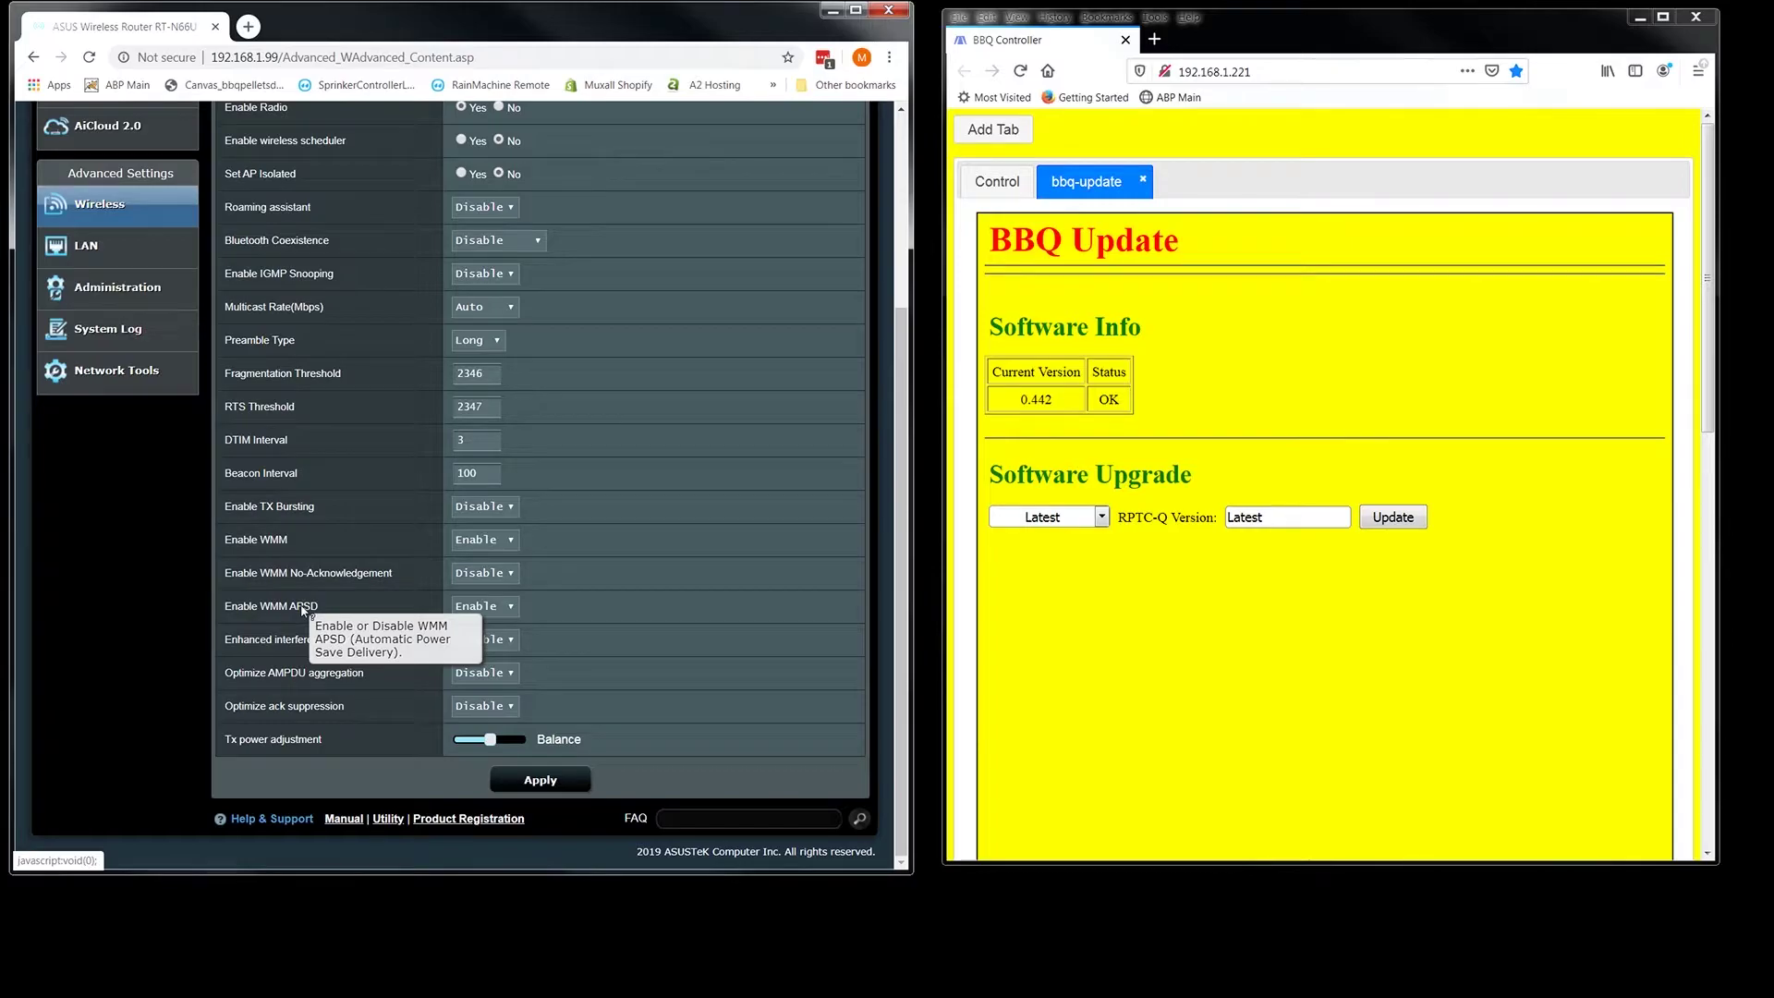
{"action": "left_click", "coordinate": [510, 543]}
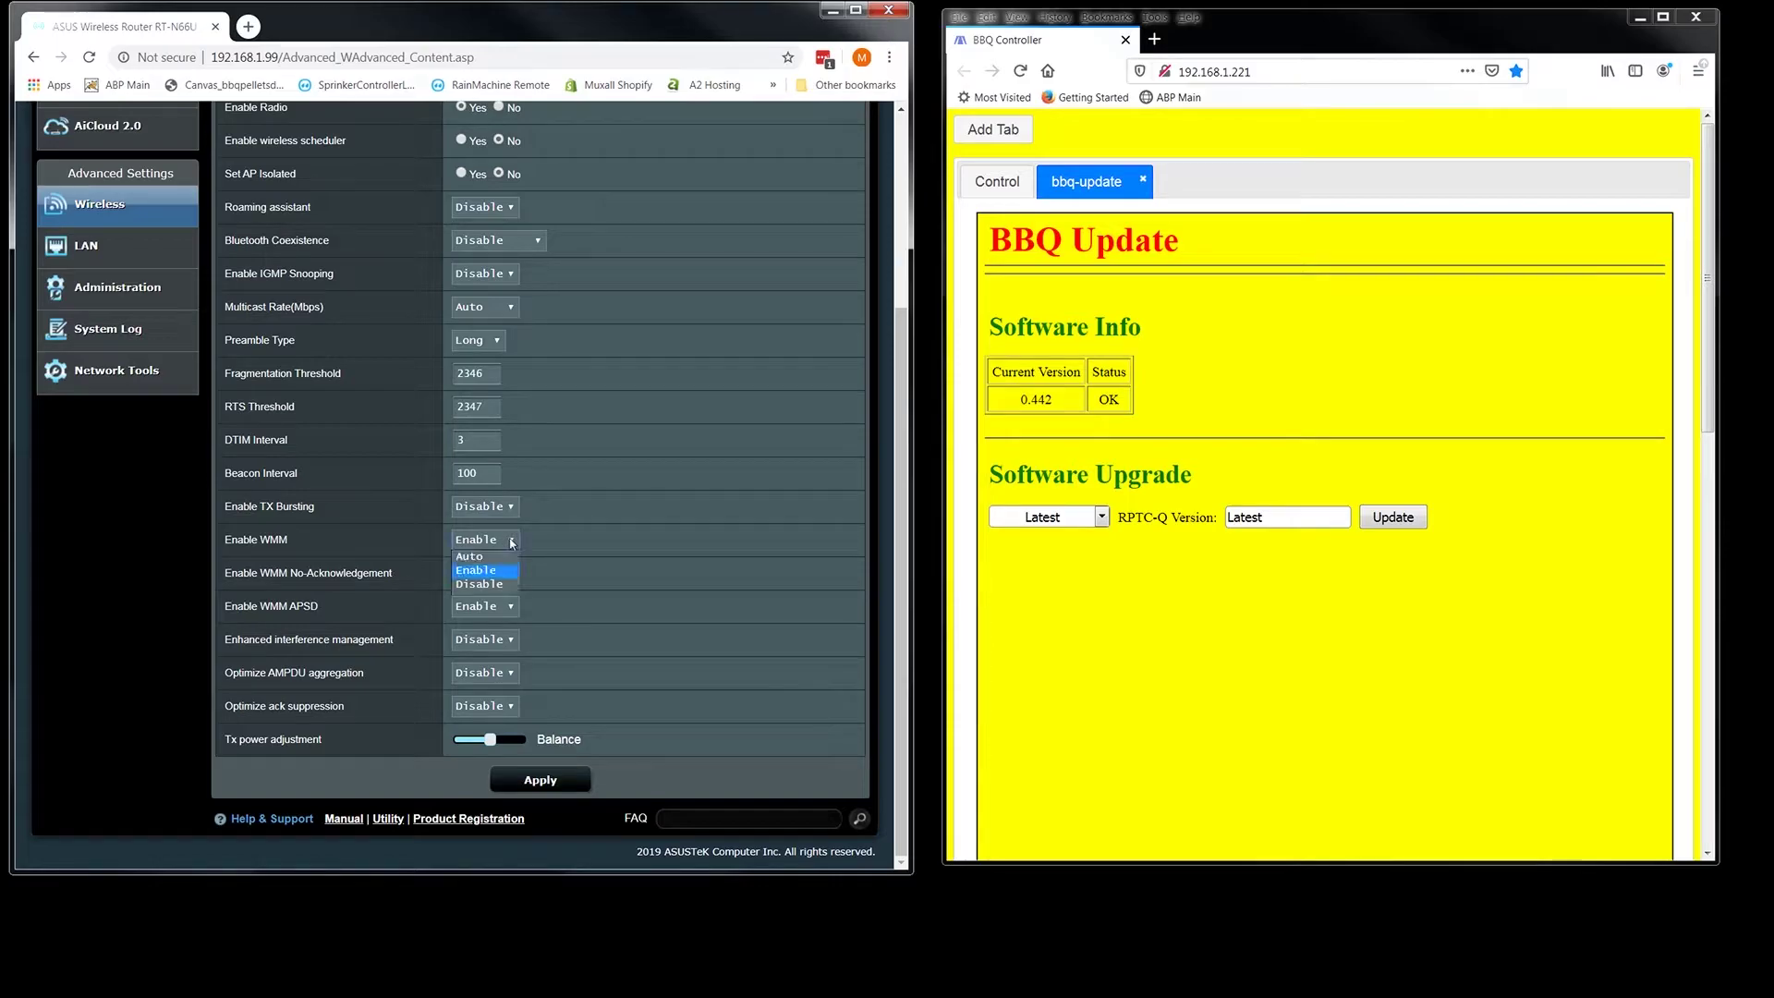
{"action": "left_click", "coordinate": [486, 590]}
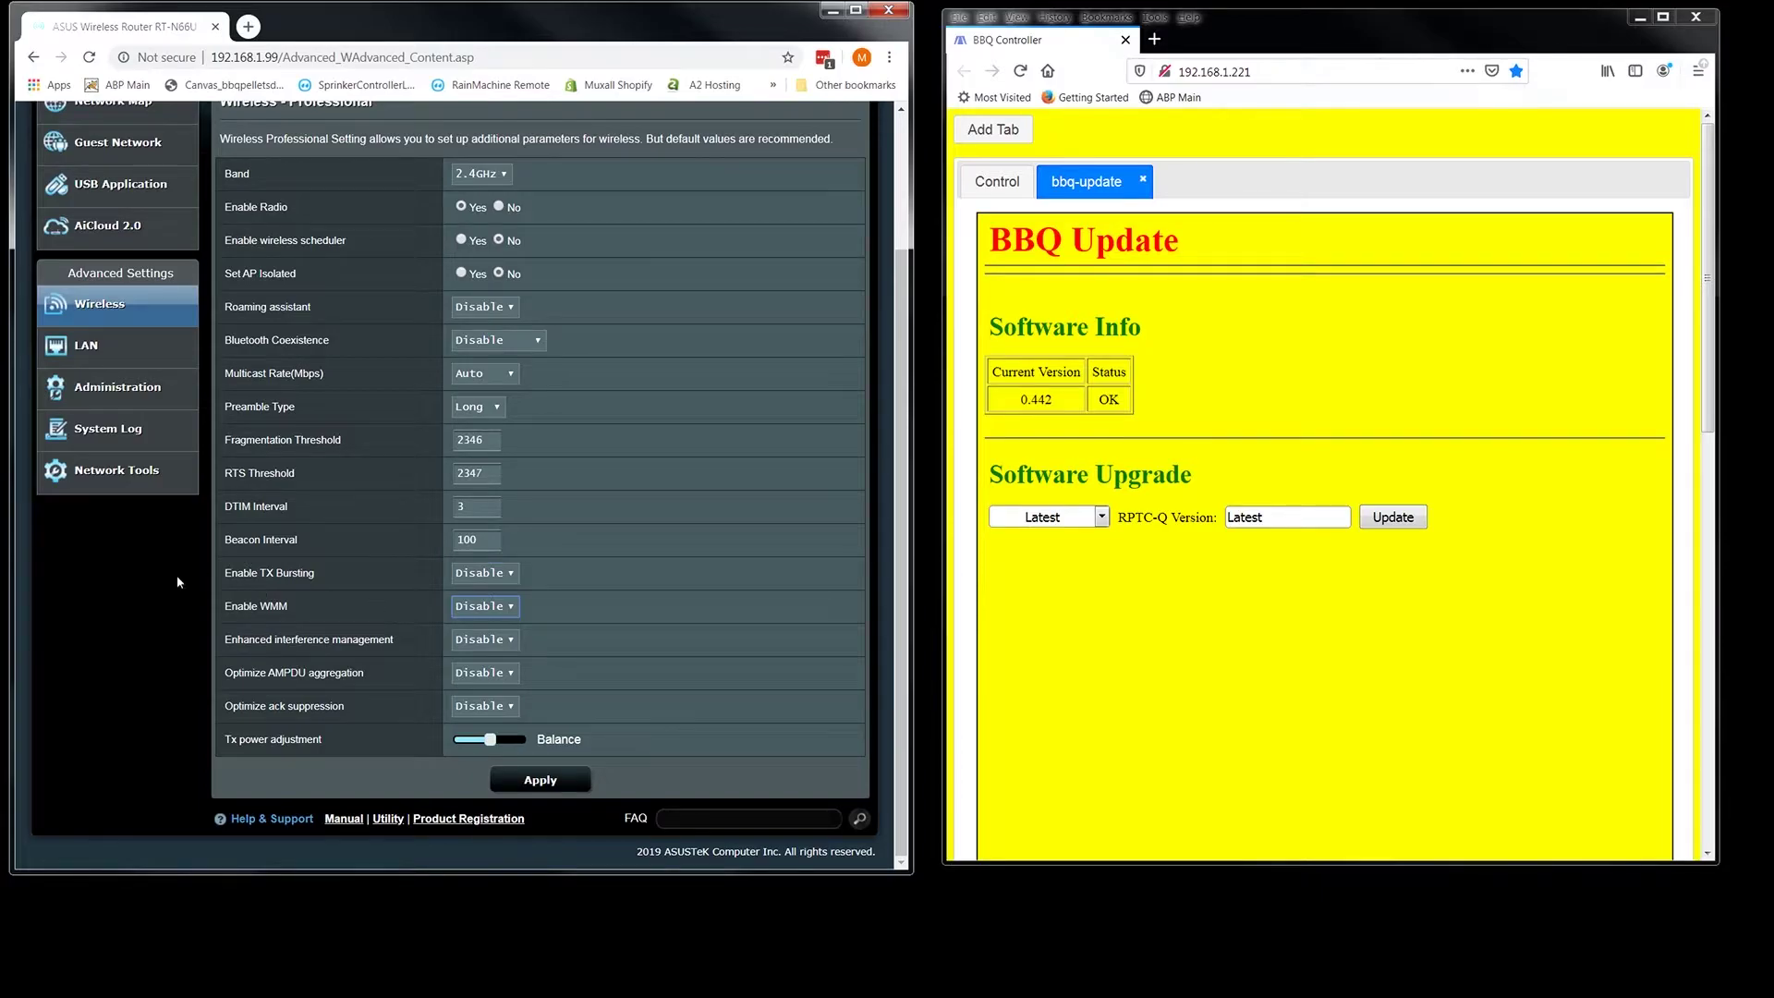
{"action": "left_click", "coordinate": [544, 779]}
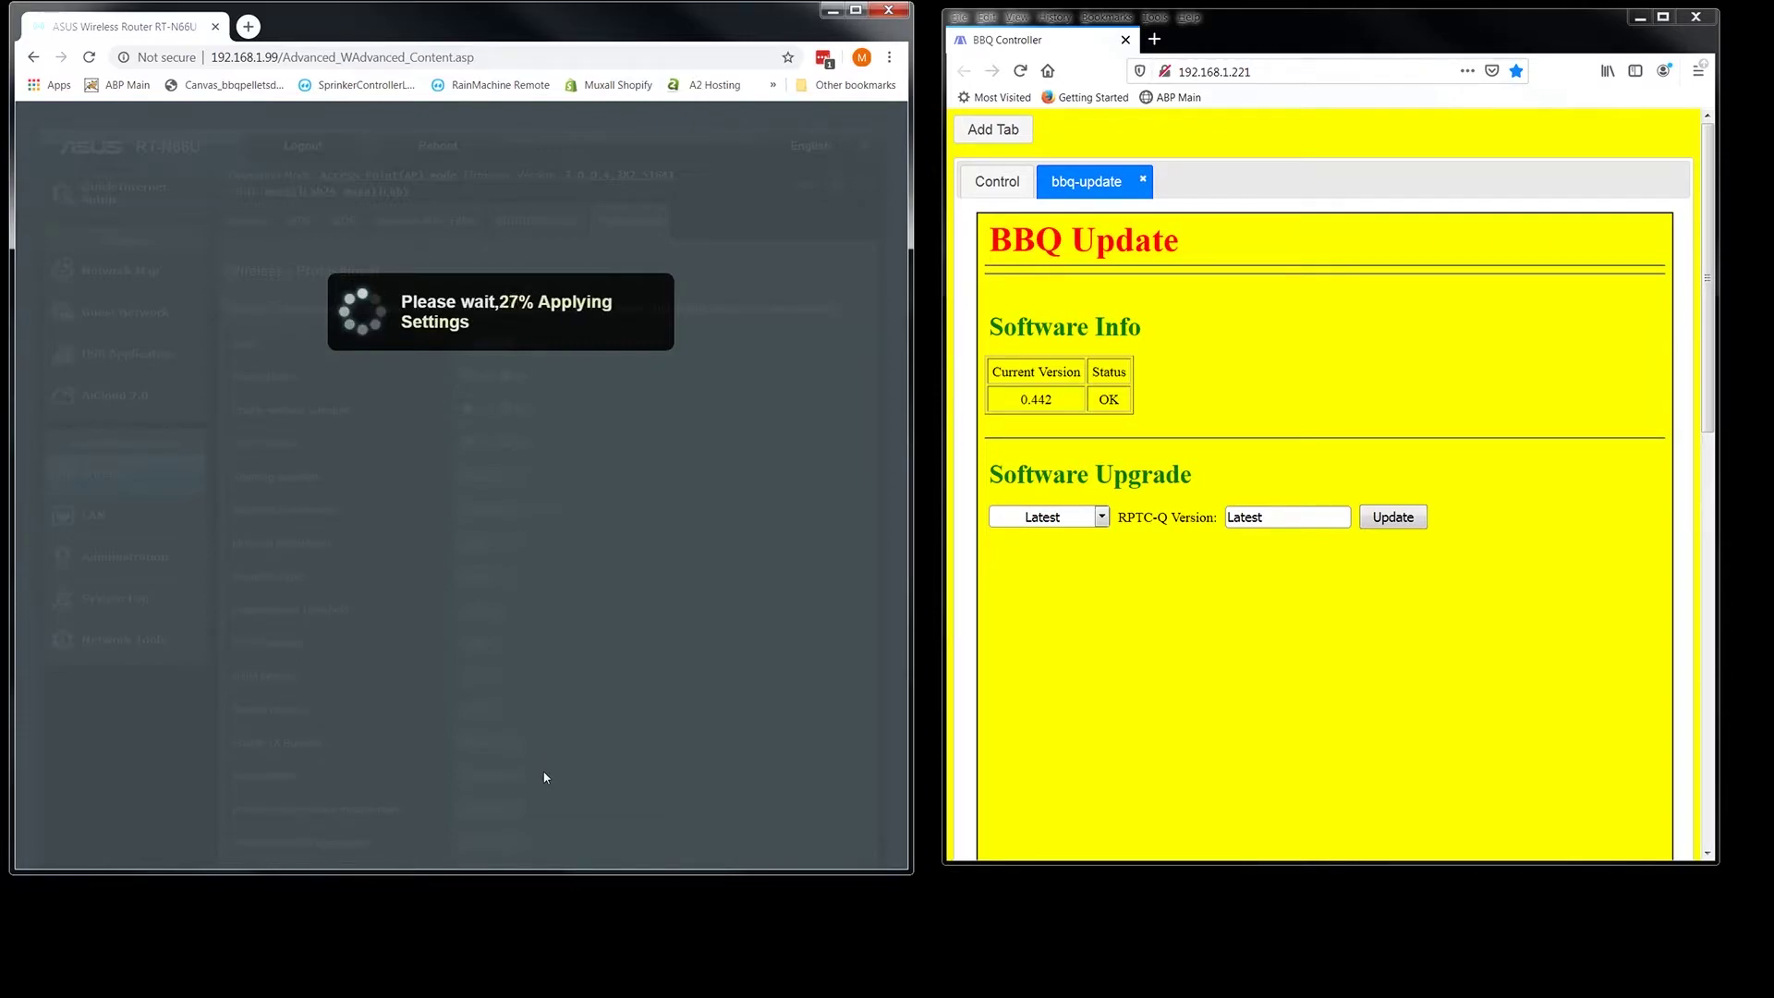
Reopen the BBQ controller page at 192.168.1.221 in a fresh browser tab and log in with the account password.
{"action": "left_click", "coordinate": [1157, 40]}
{"action": "left_click", "coordinate": [1125, 40]}
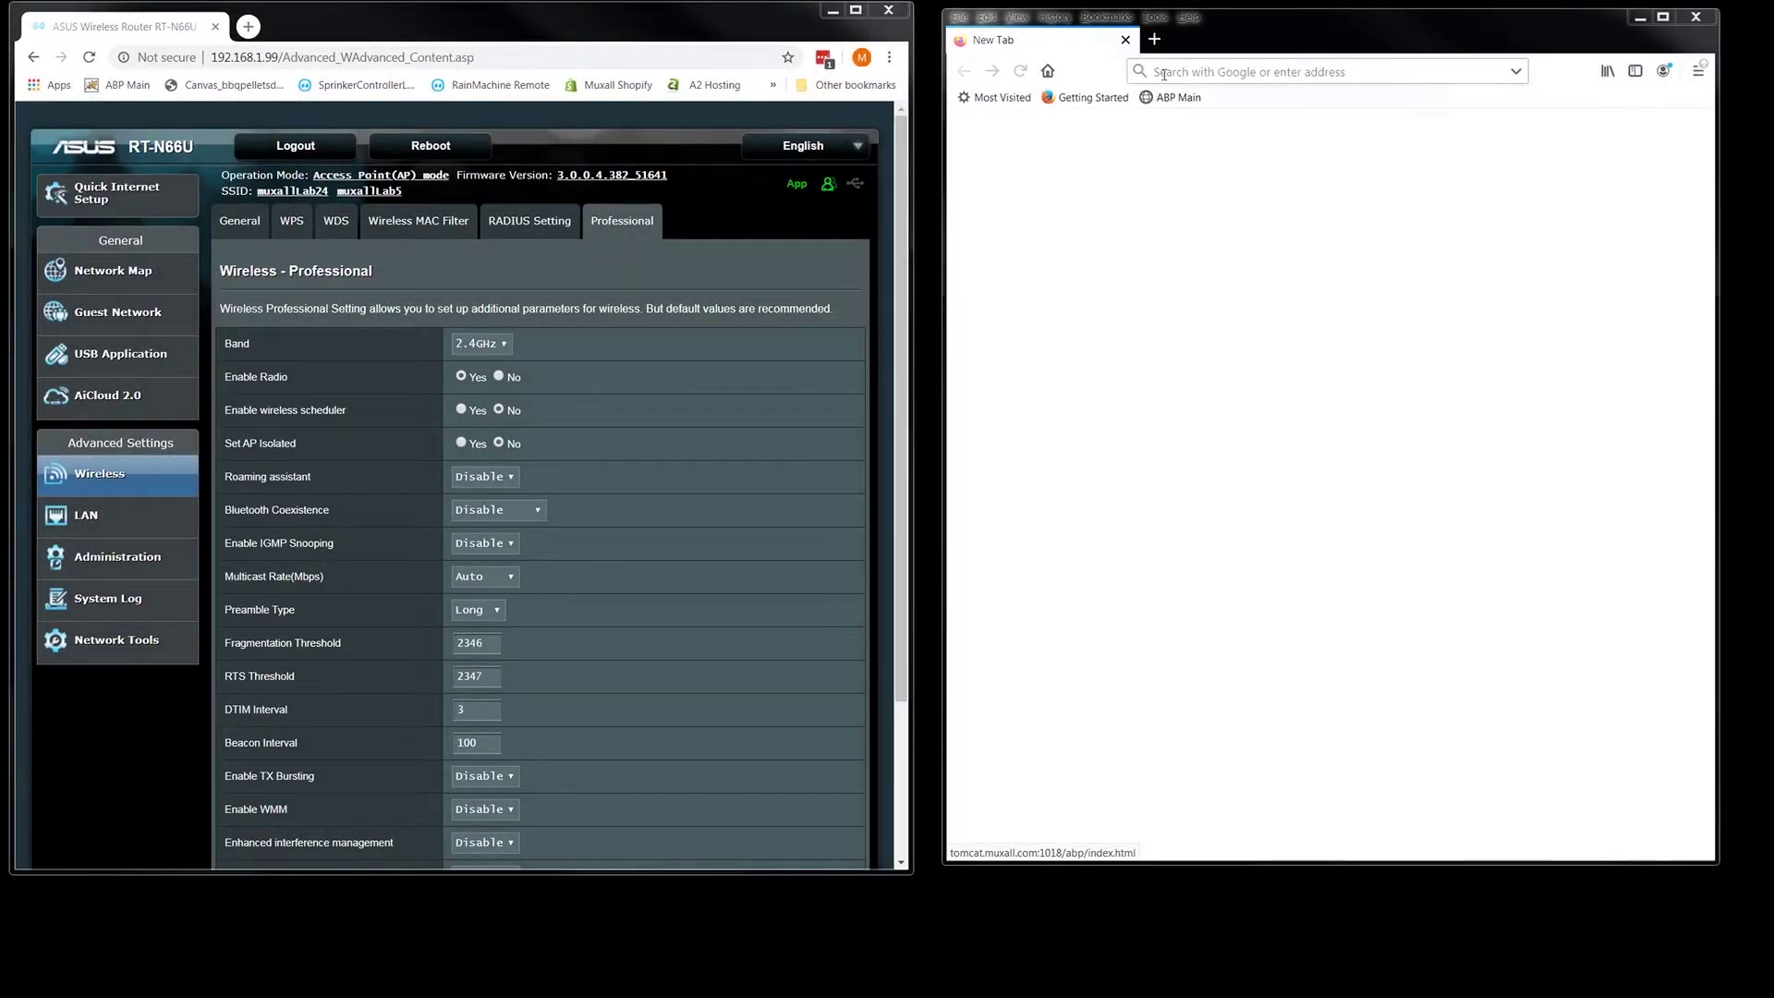
{"action": "left_click", "coordinate": [1516, 72]}
{"action": "left_click", "coordinate": [1243, 108]}
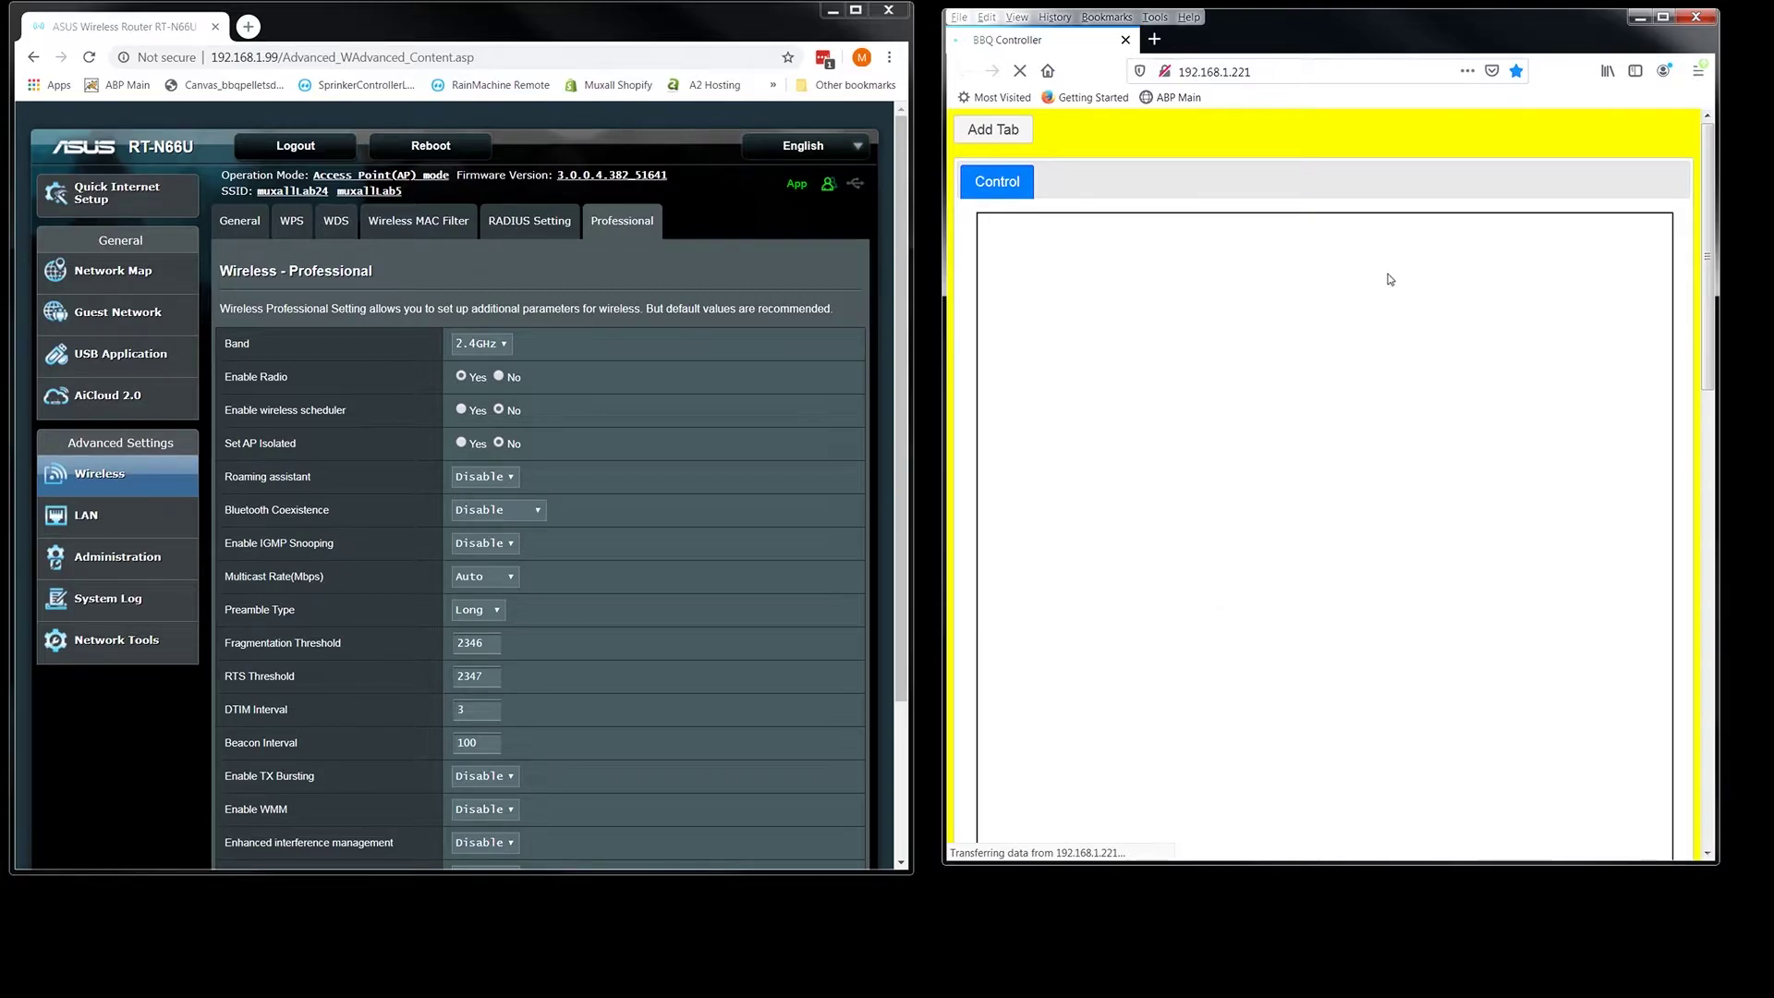
{"action": "type", "text": "*****"}
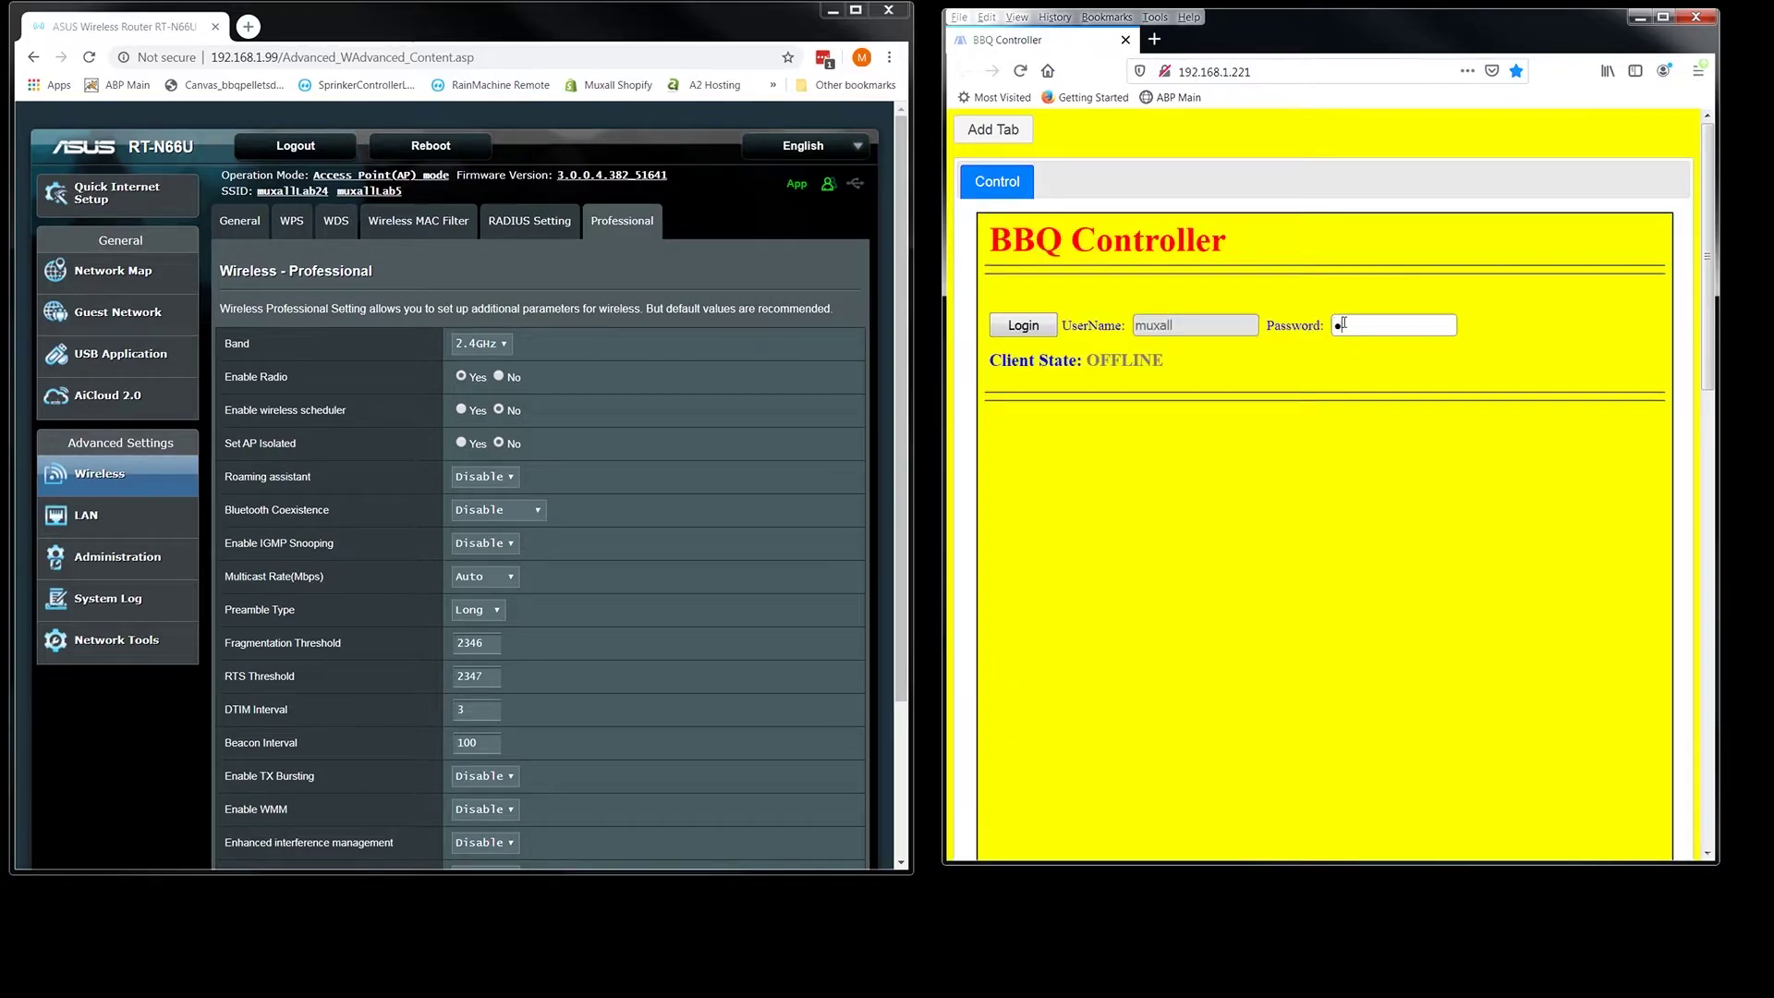
{"action": "key", "text": "Return"}
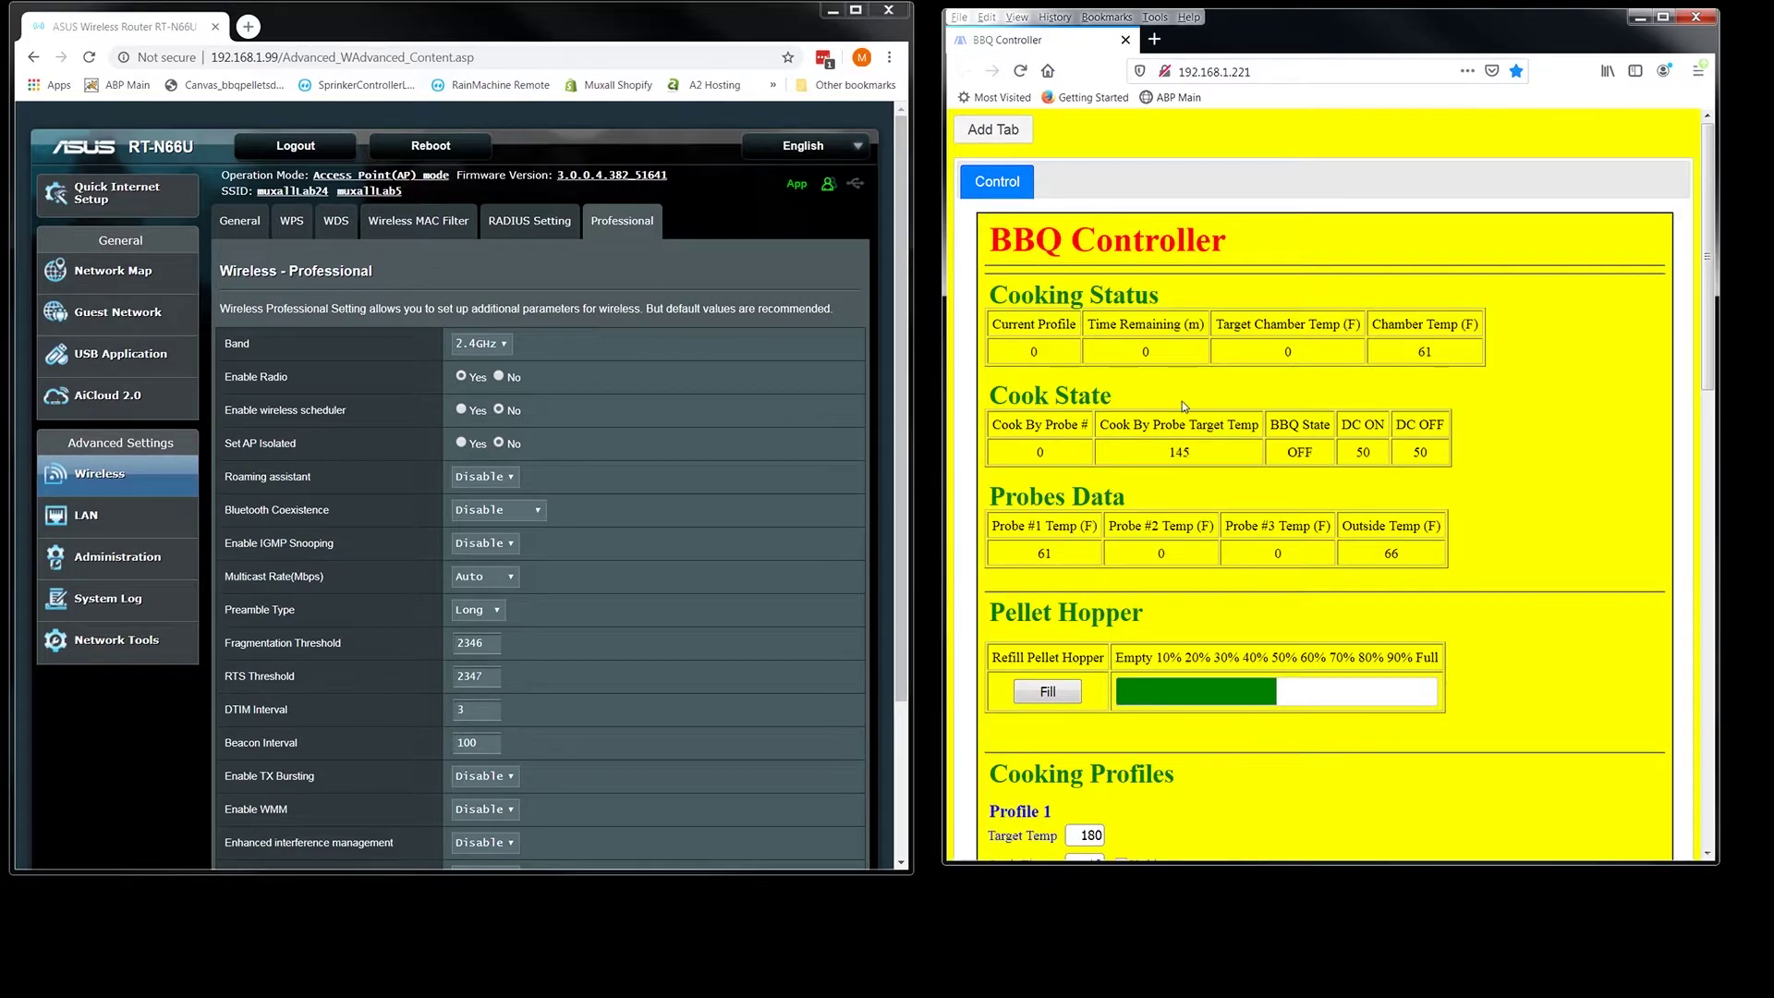
Open the update page of the BBQ controller from its controller menu.
{"action": "left_click", "coordinate": [999, 131]}
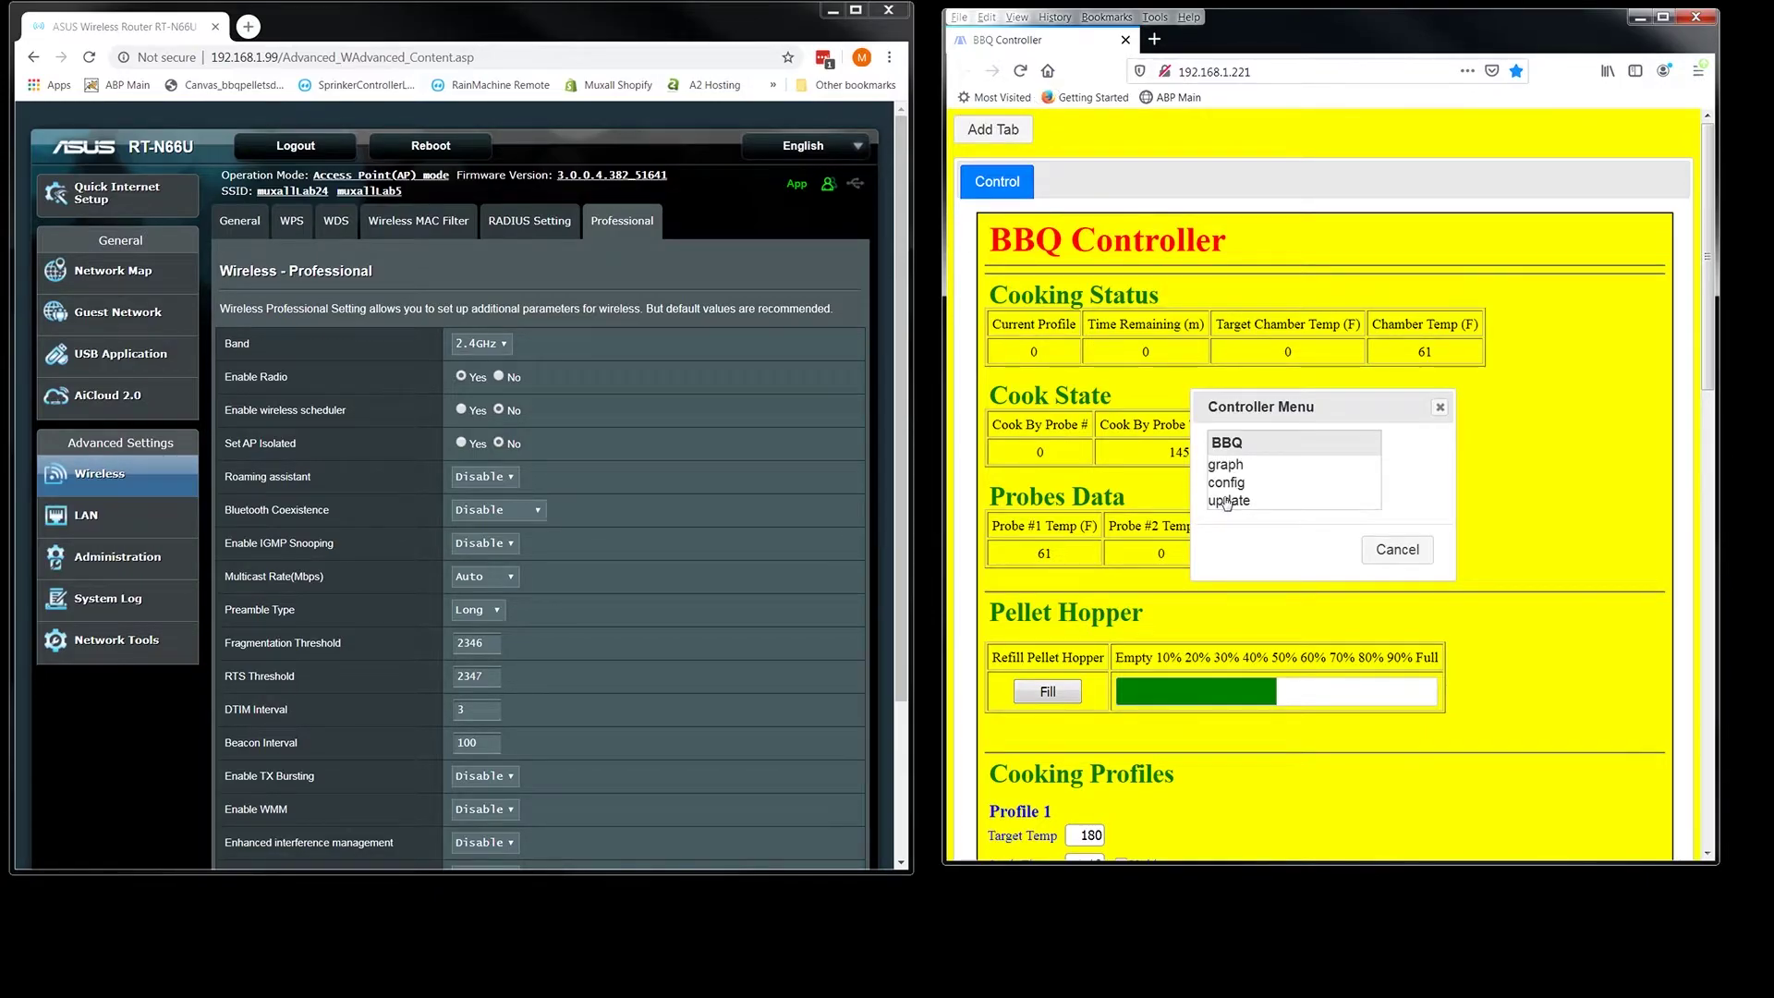
{"action": "left_click", "coordinate": [1227, 500]}
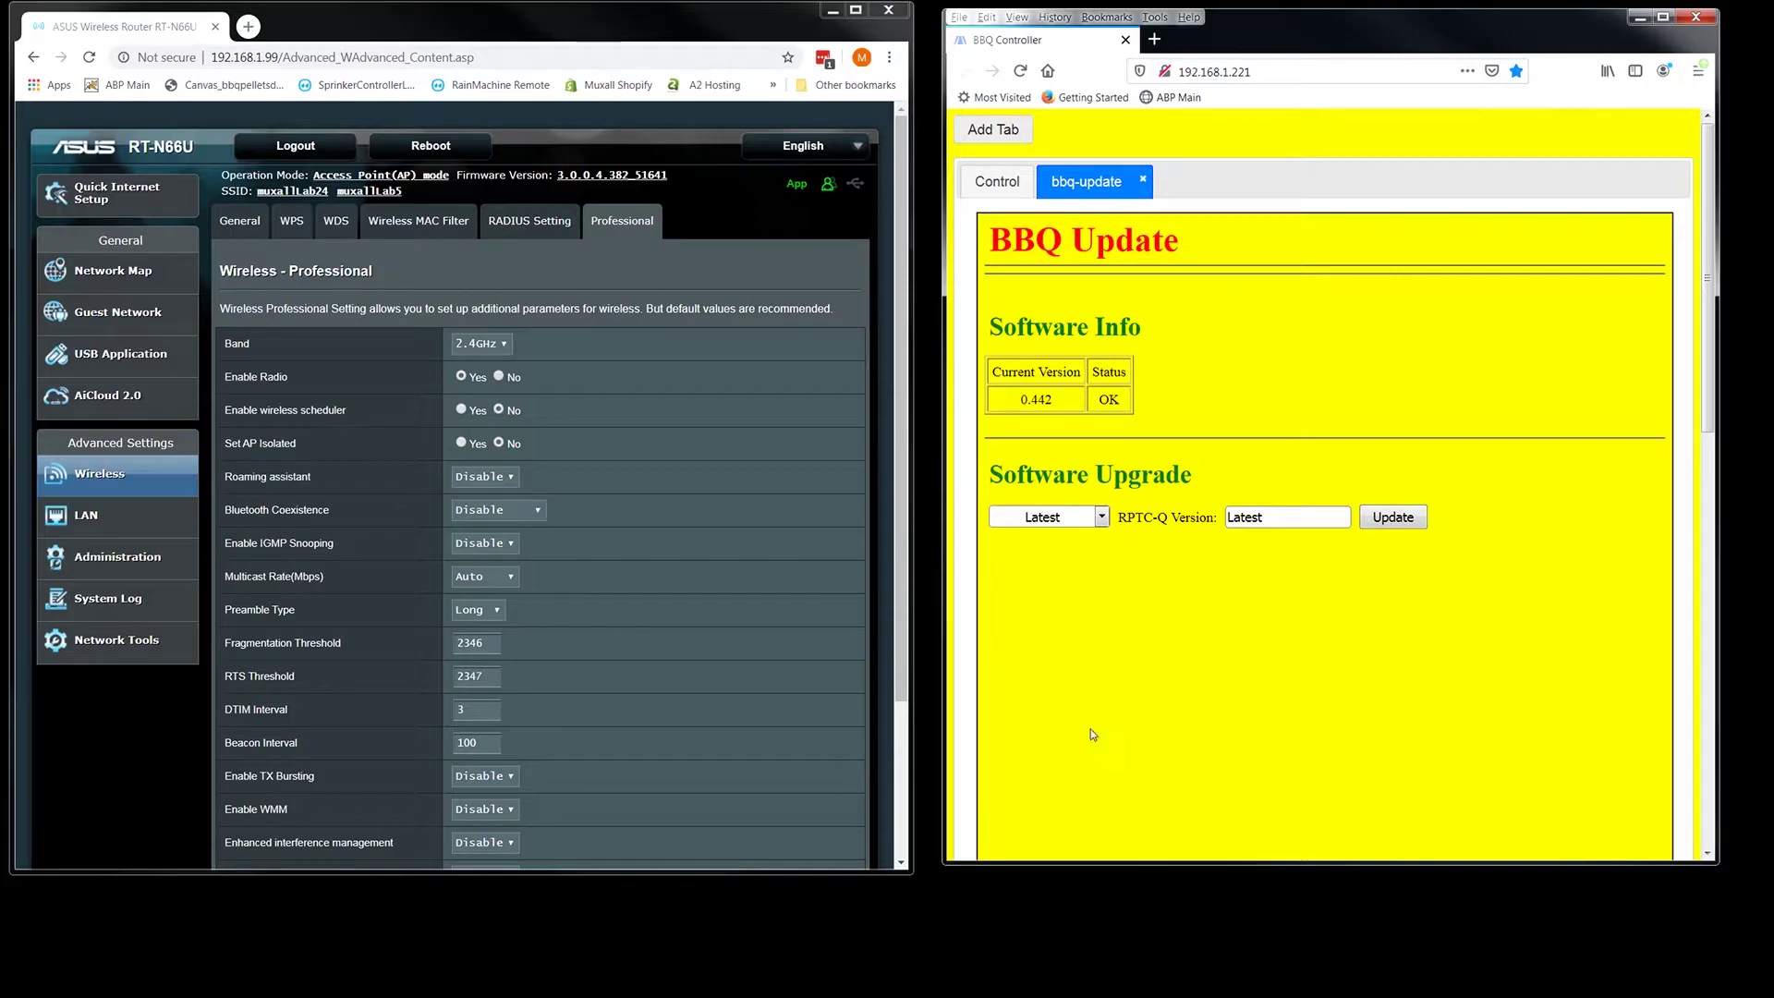
Return to the router's general wireless settings and read the help on the Wireless Mode options.
{"action": "left_click", "coordinate": [240, 220]}
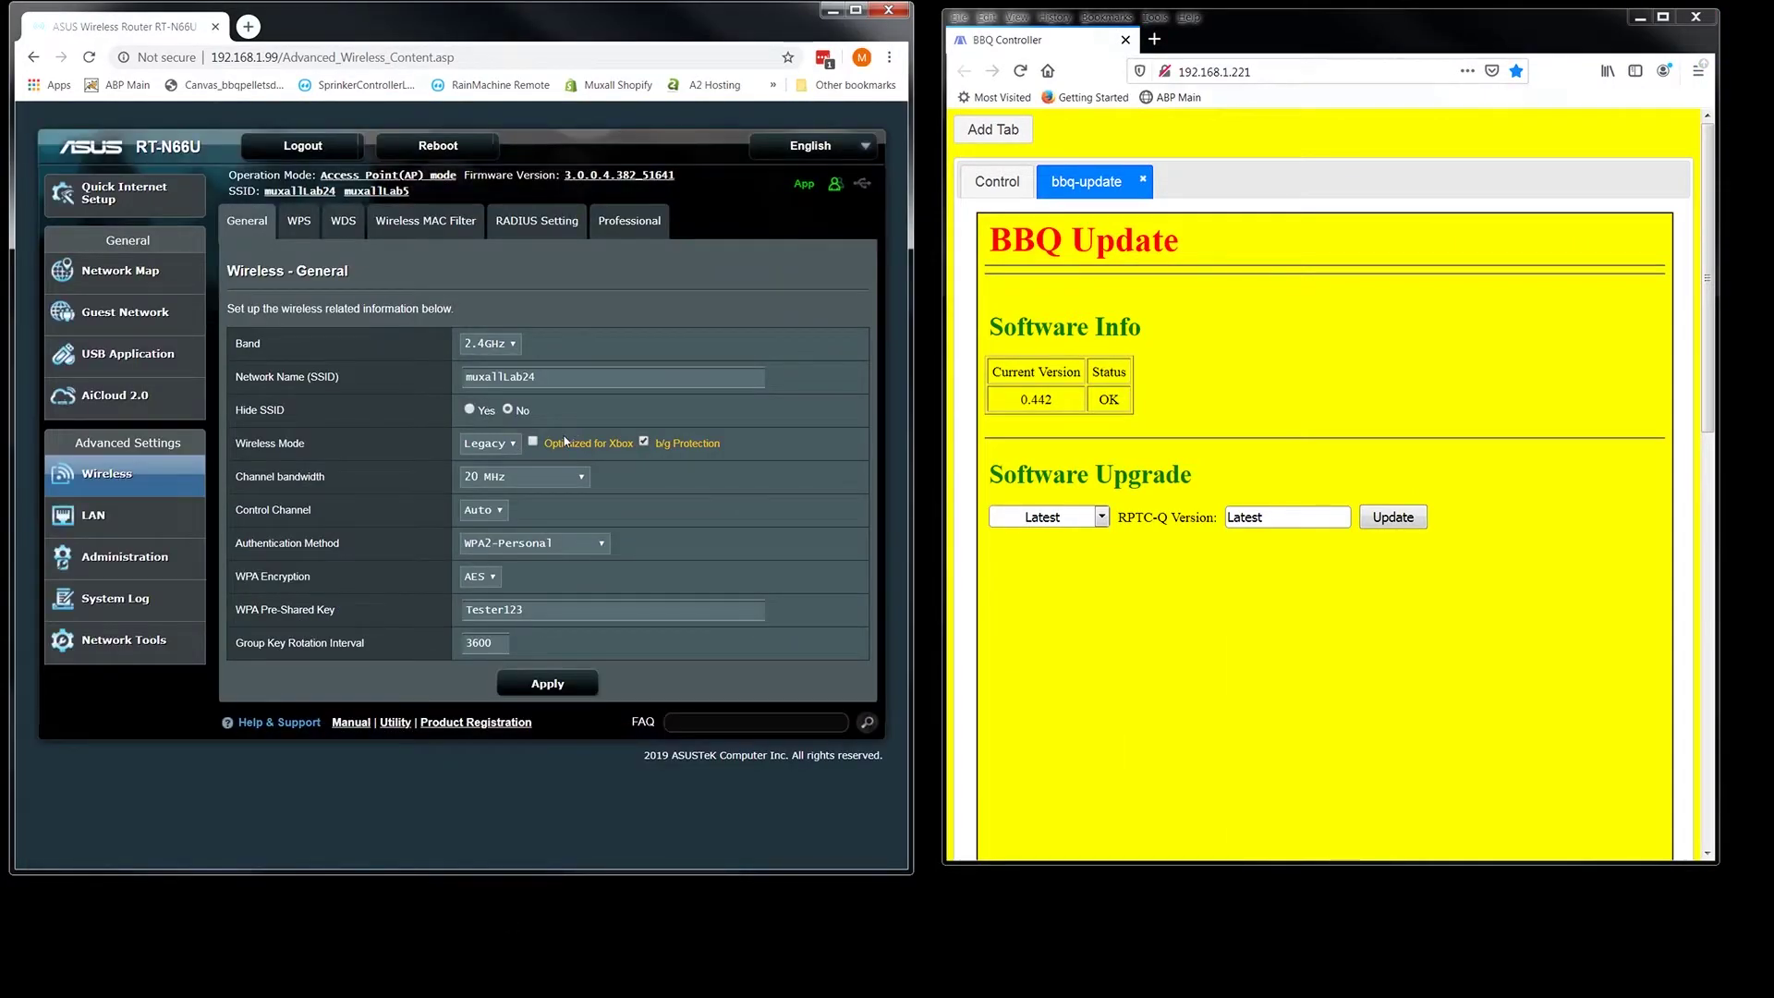
{"action": "left_click", "coordinate": [273, 450]}
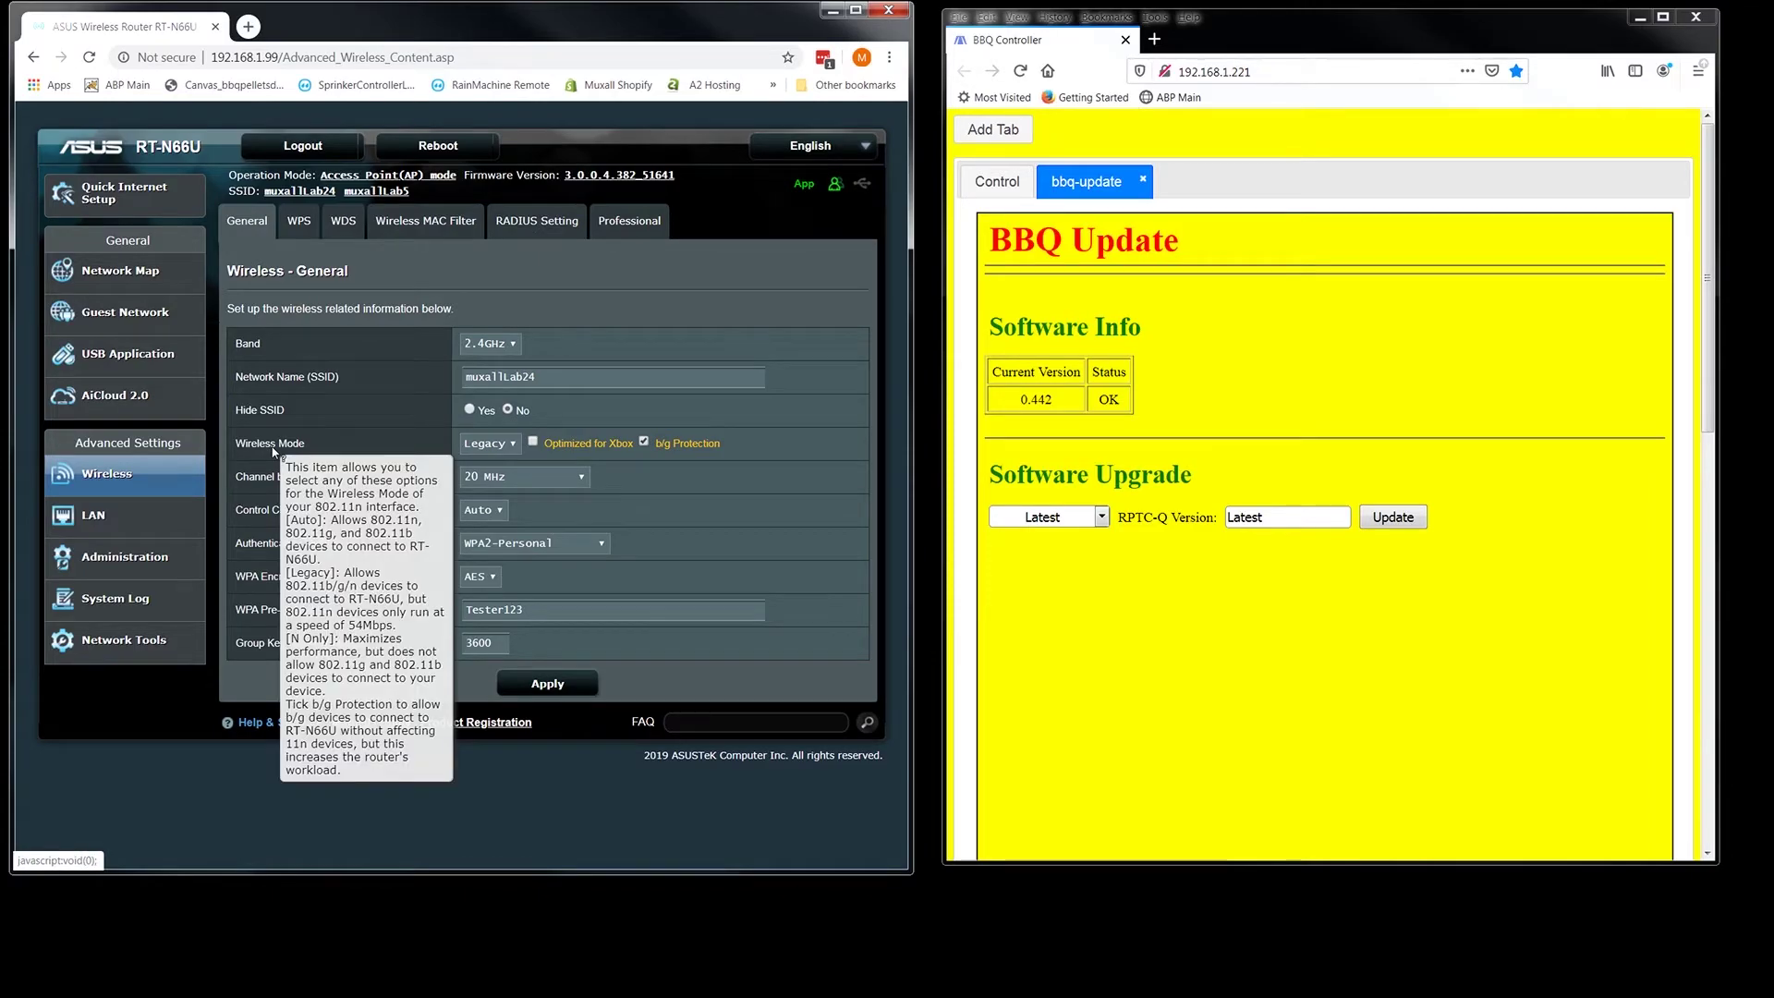
{"action": "left_click", "coordinate": [282, 448]}
{"action": "left_click", "coordinate": [277, 446]}
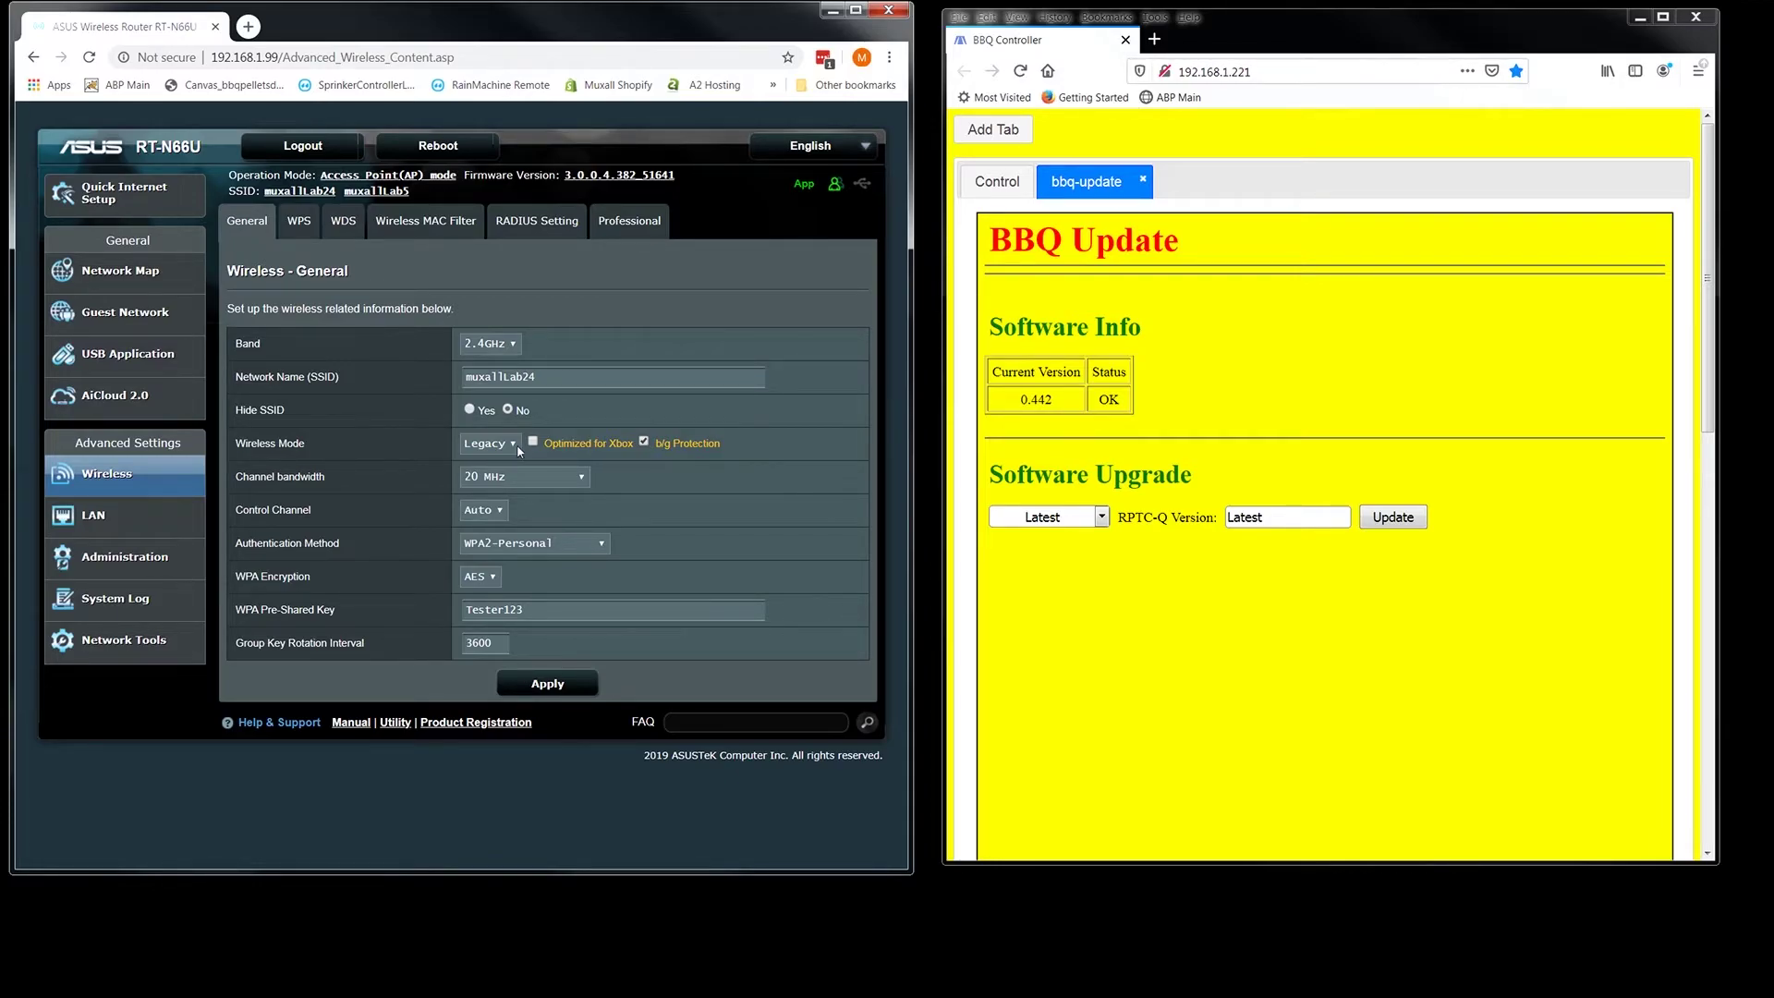
Update the BBQ controller software to the Latest version and accept the deletion of saved recipes.
{"action": "left_click", "coordinate": [1173, 299]}
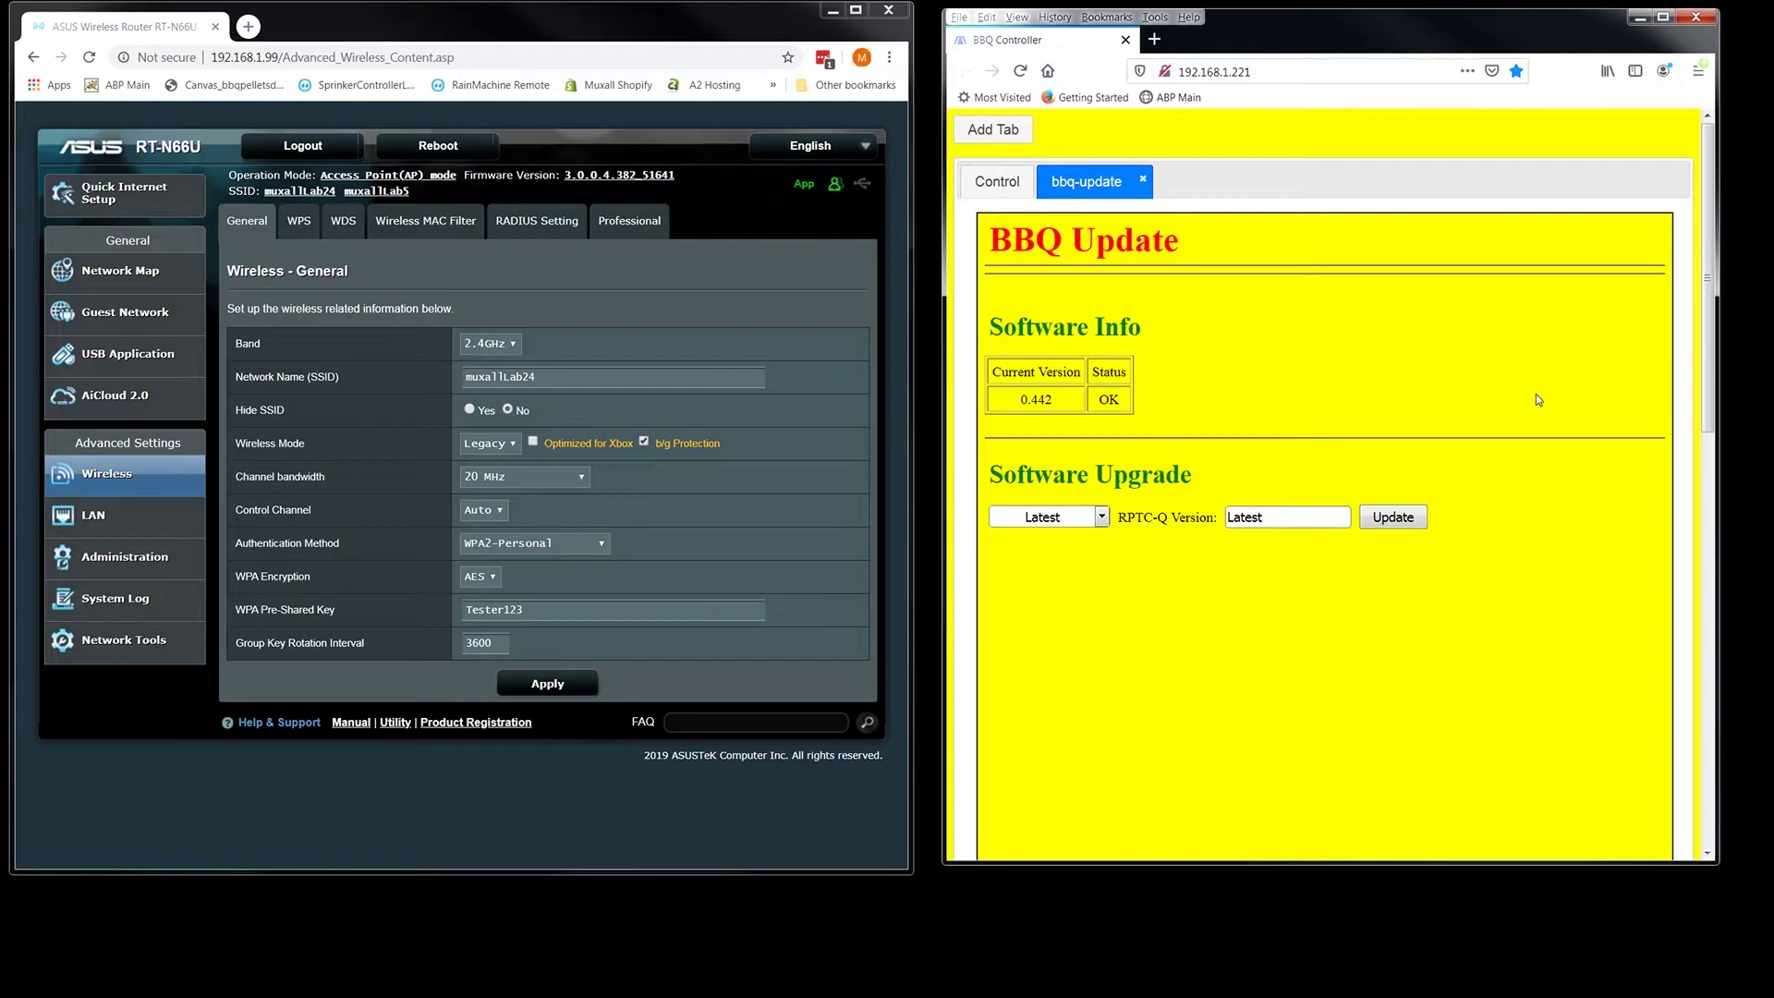
{"action": "left_click", "coordinate": [1393, 520]}
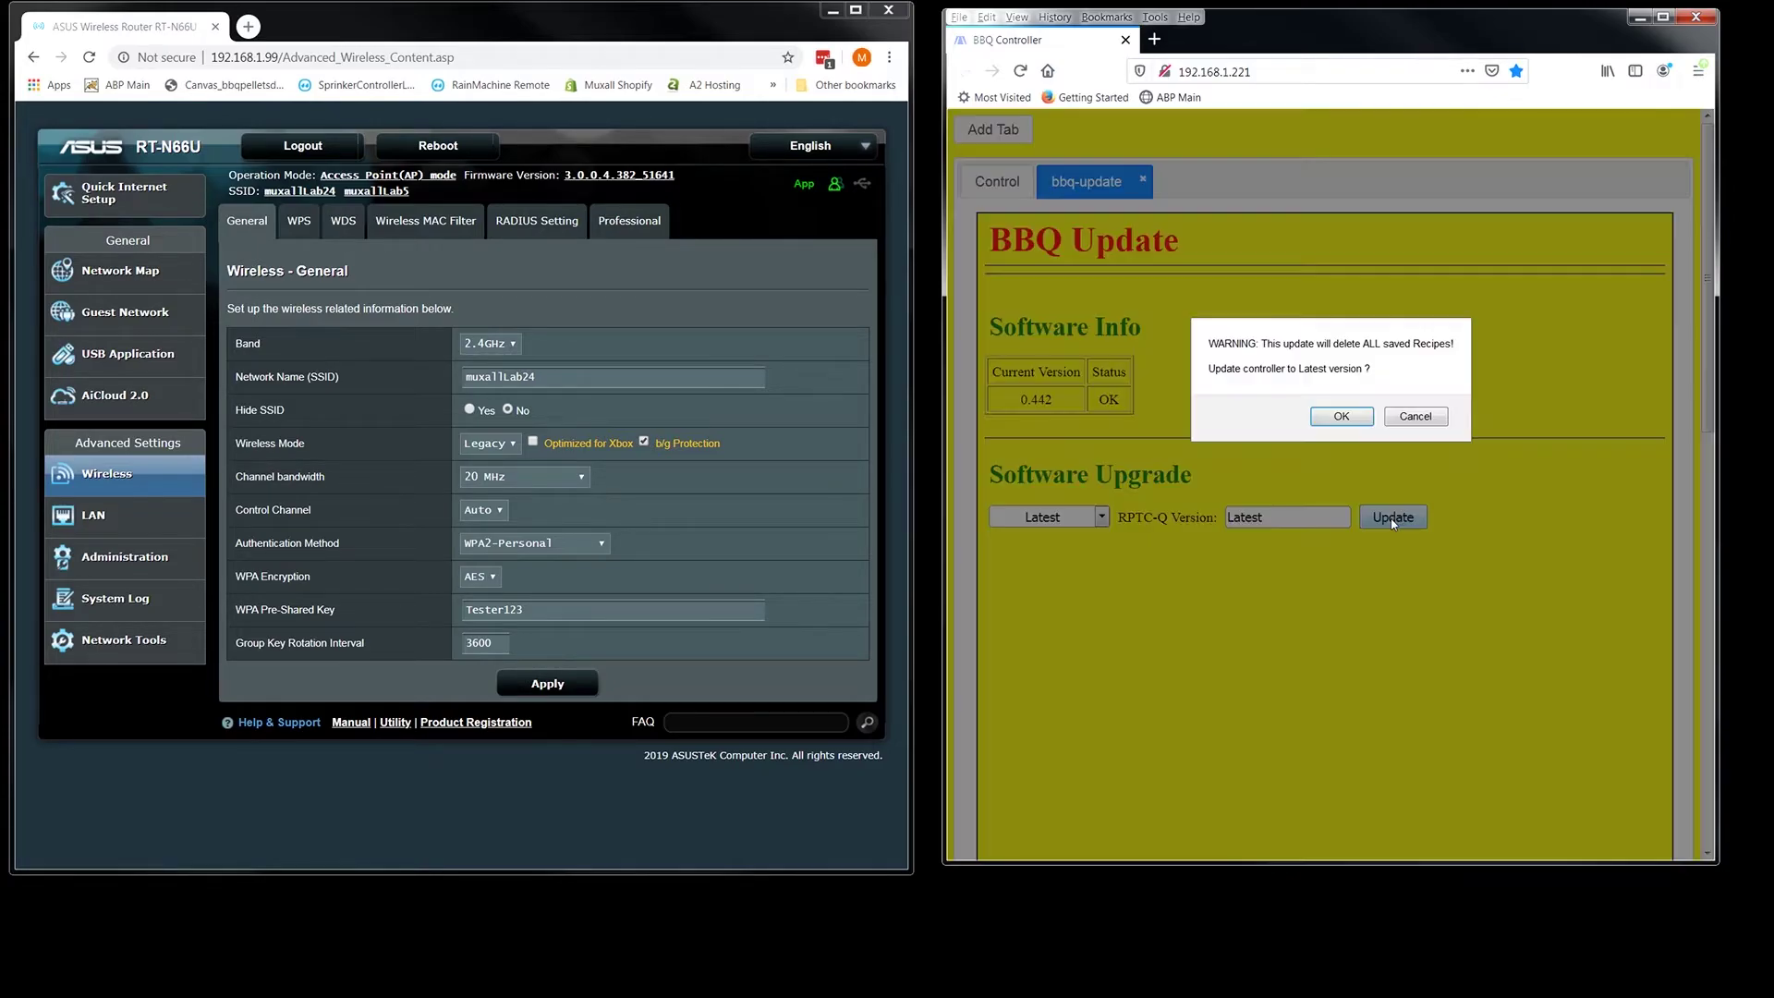
{"action": "left_click", "coordinate": [1345, 417]}
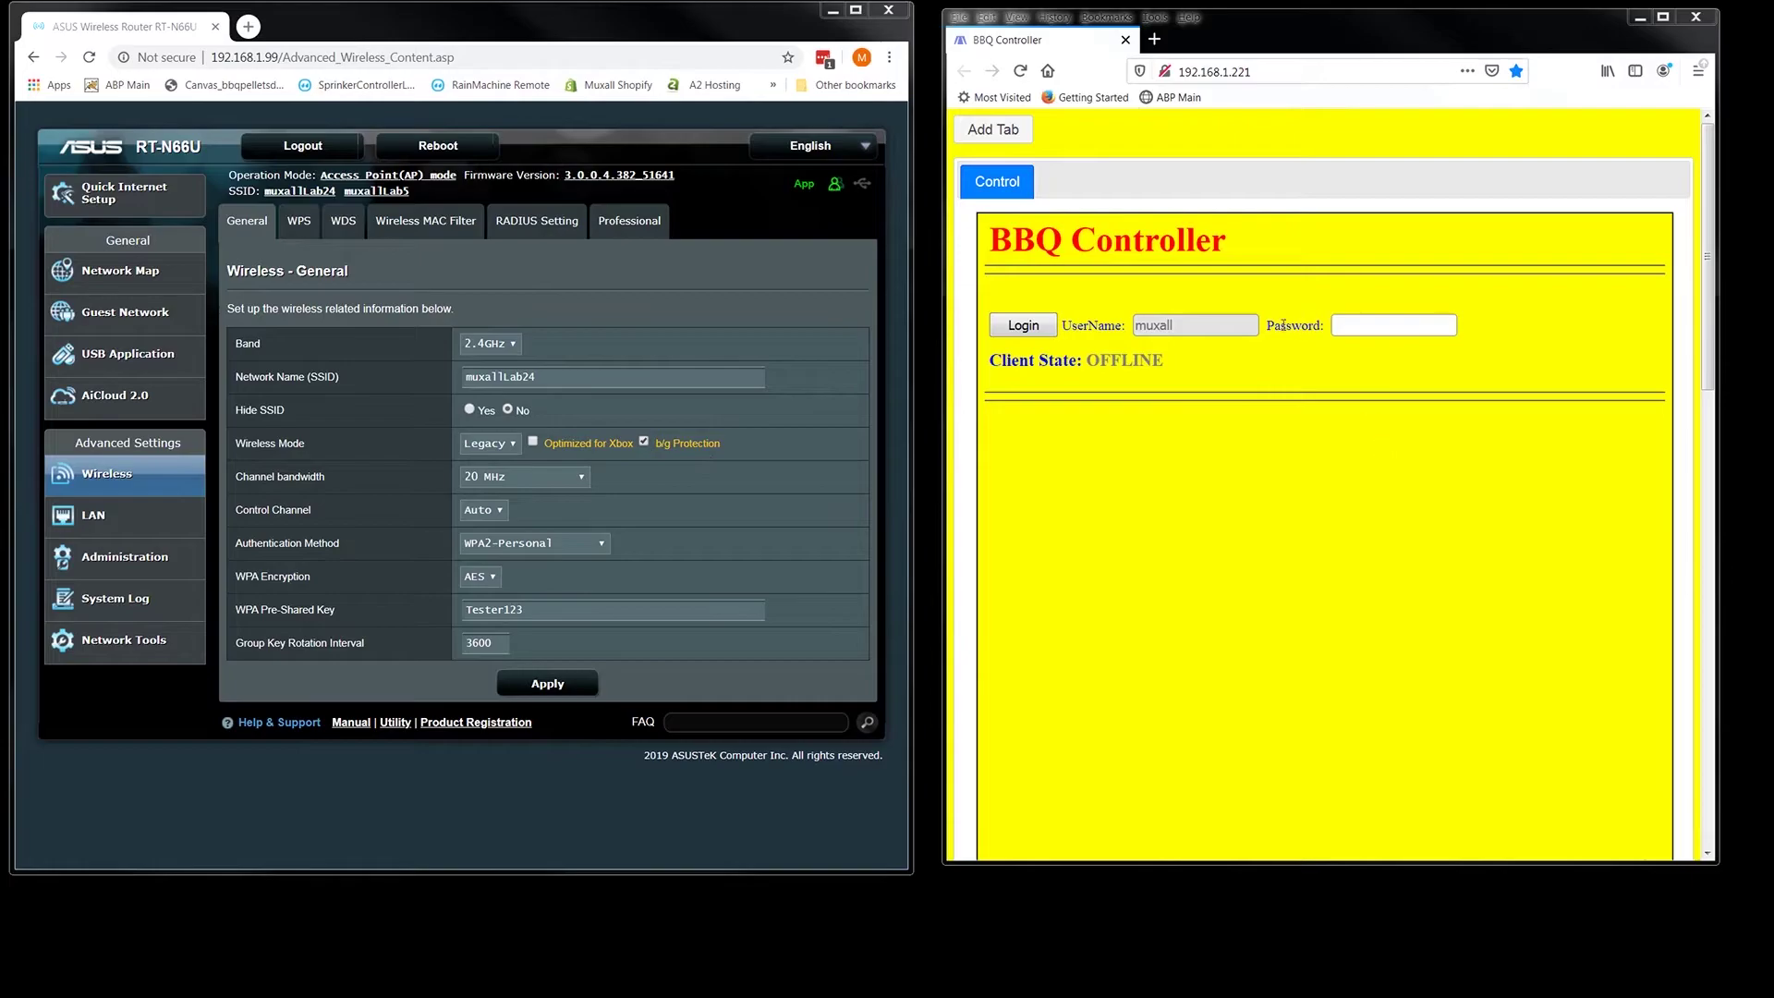
Log in to the BBQ controller with the account password.
{"action": "left_click", "coordinate": [1349, 323]}
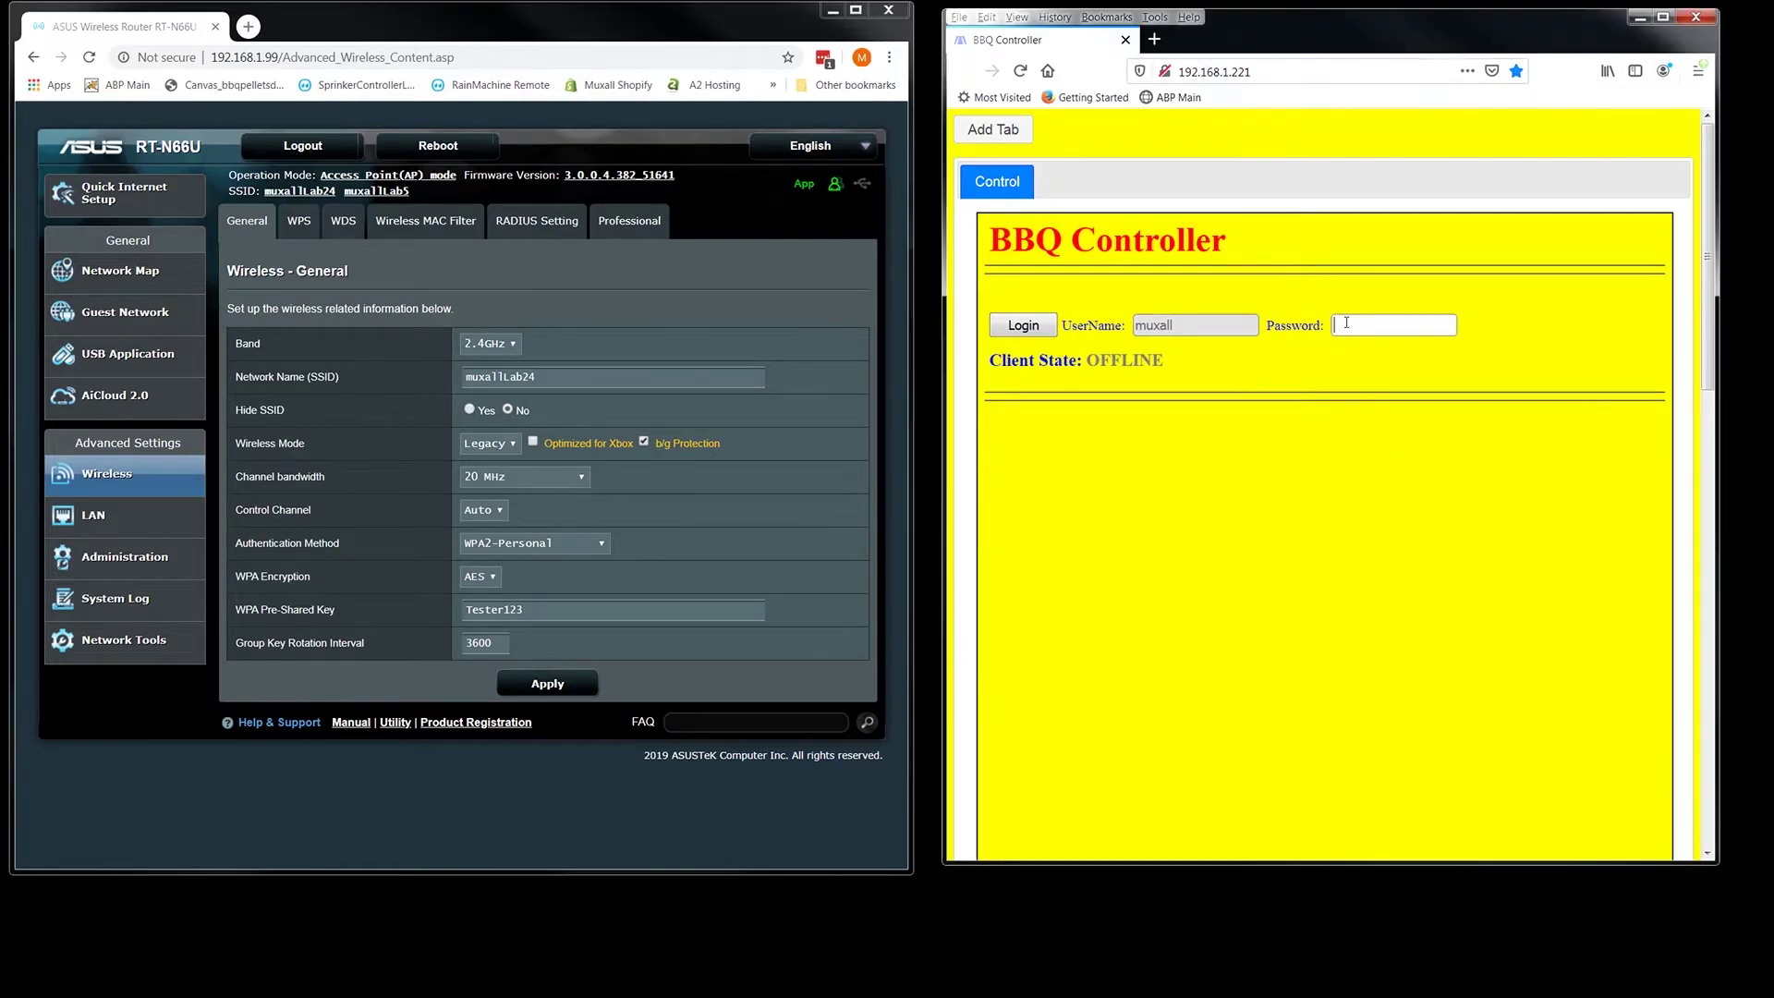
{"action": "type", "text": "••••••"}
{"action": "key", "text": "Return"}
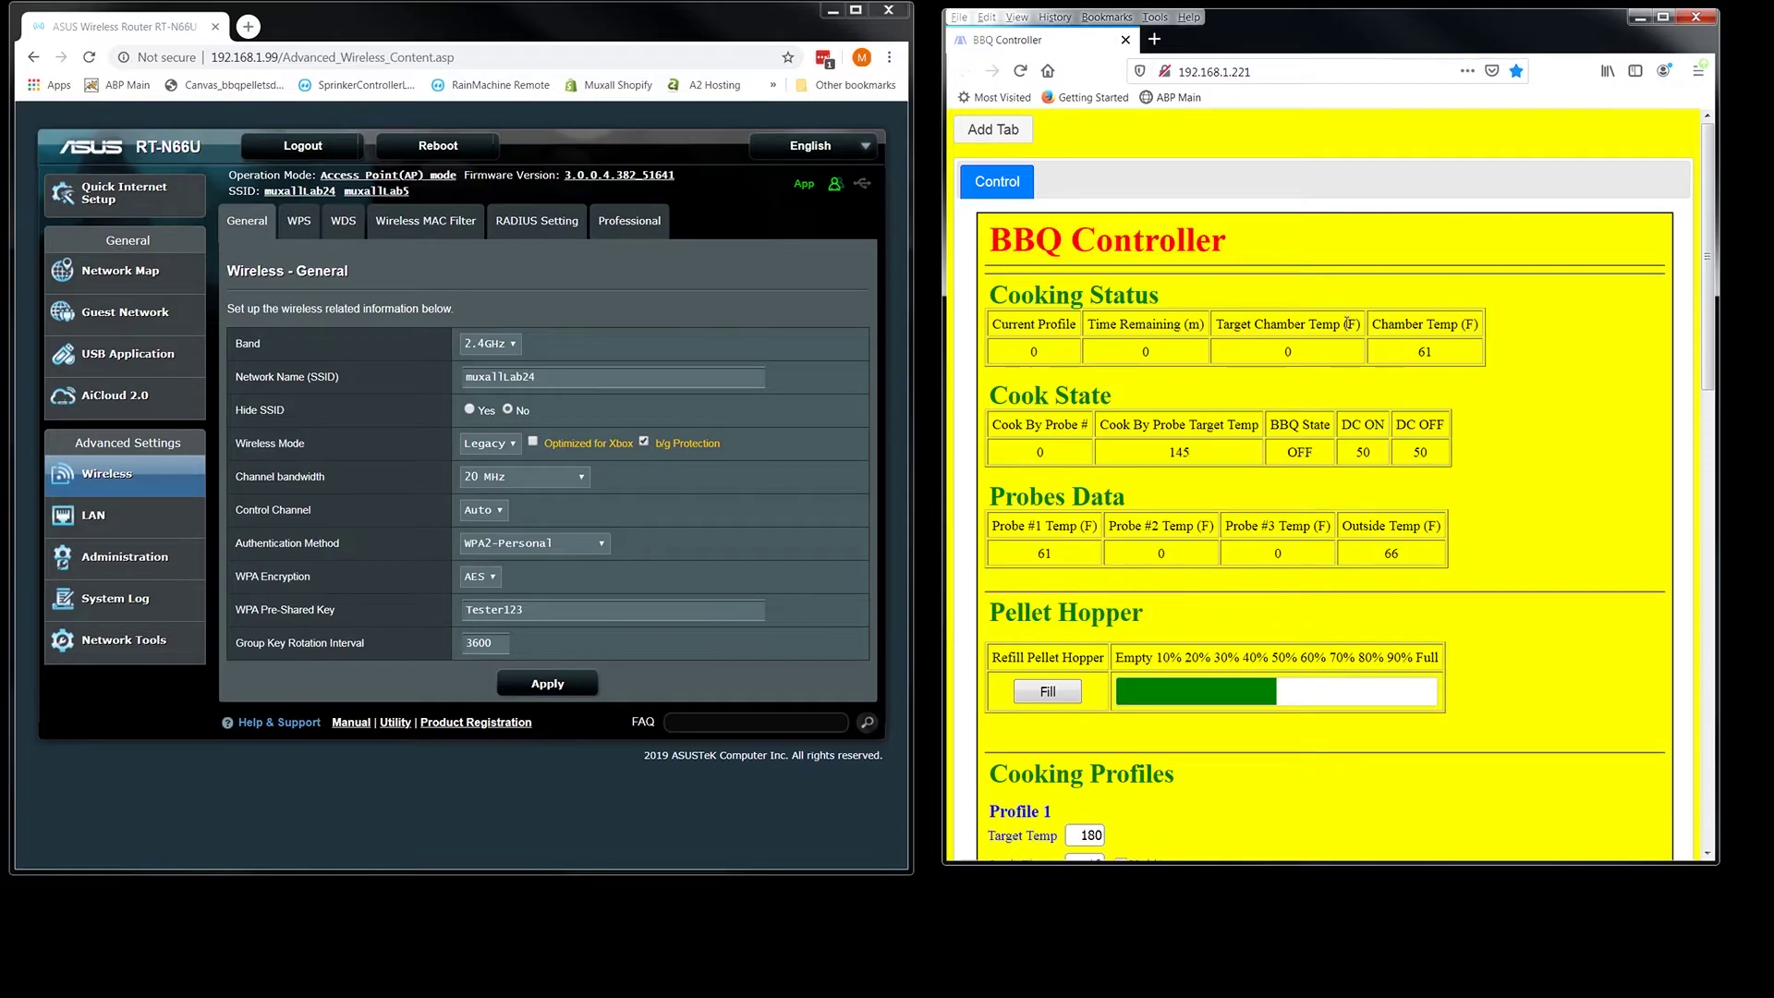
Open the BBQ controller's update page and check the current software version.
{"action": "left_click", "coordinate": [994, 132]}
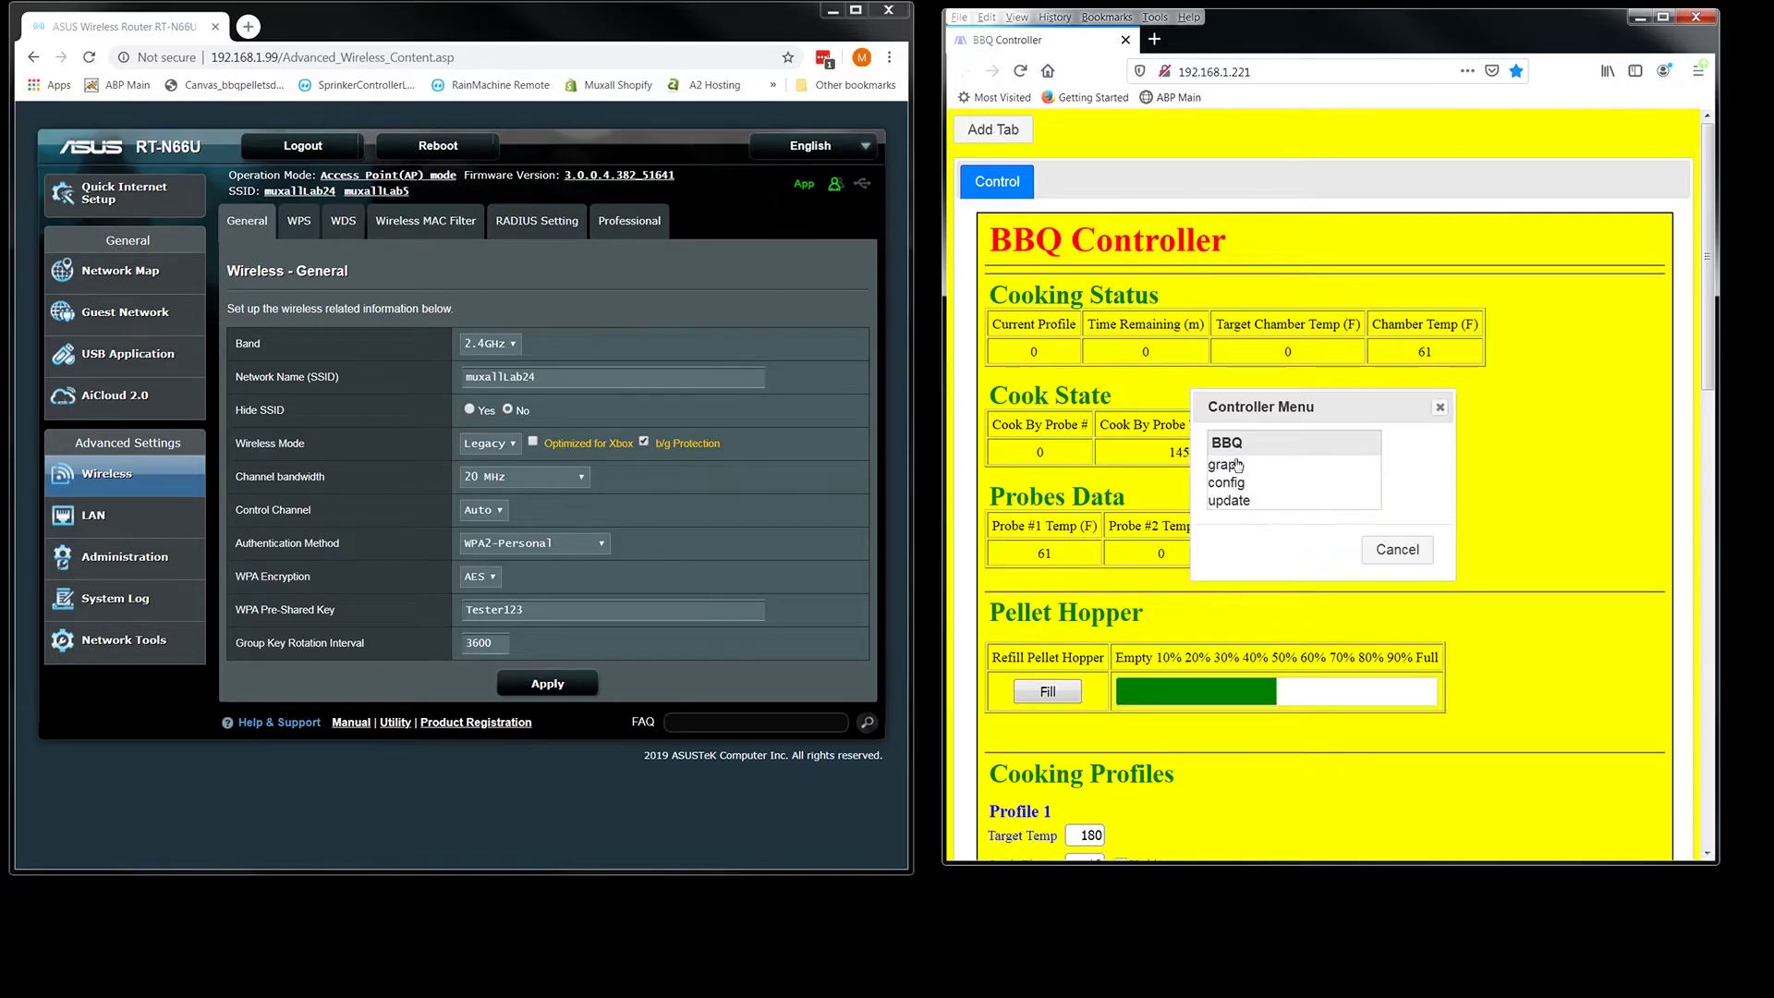
{"action": "left_click", "coordinate": [1238, 502]}
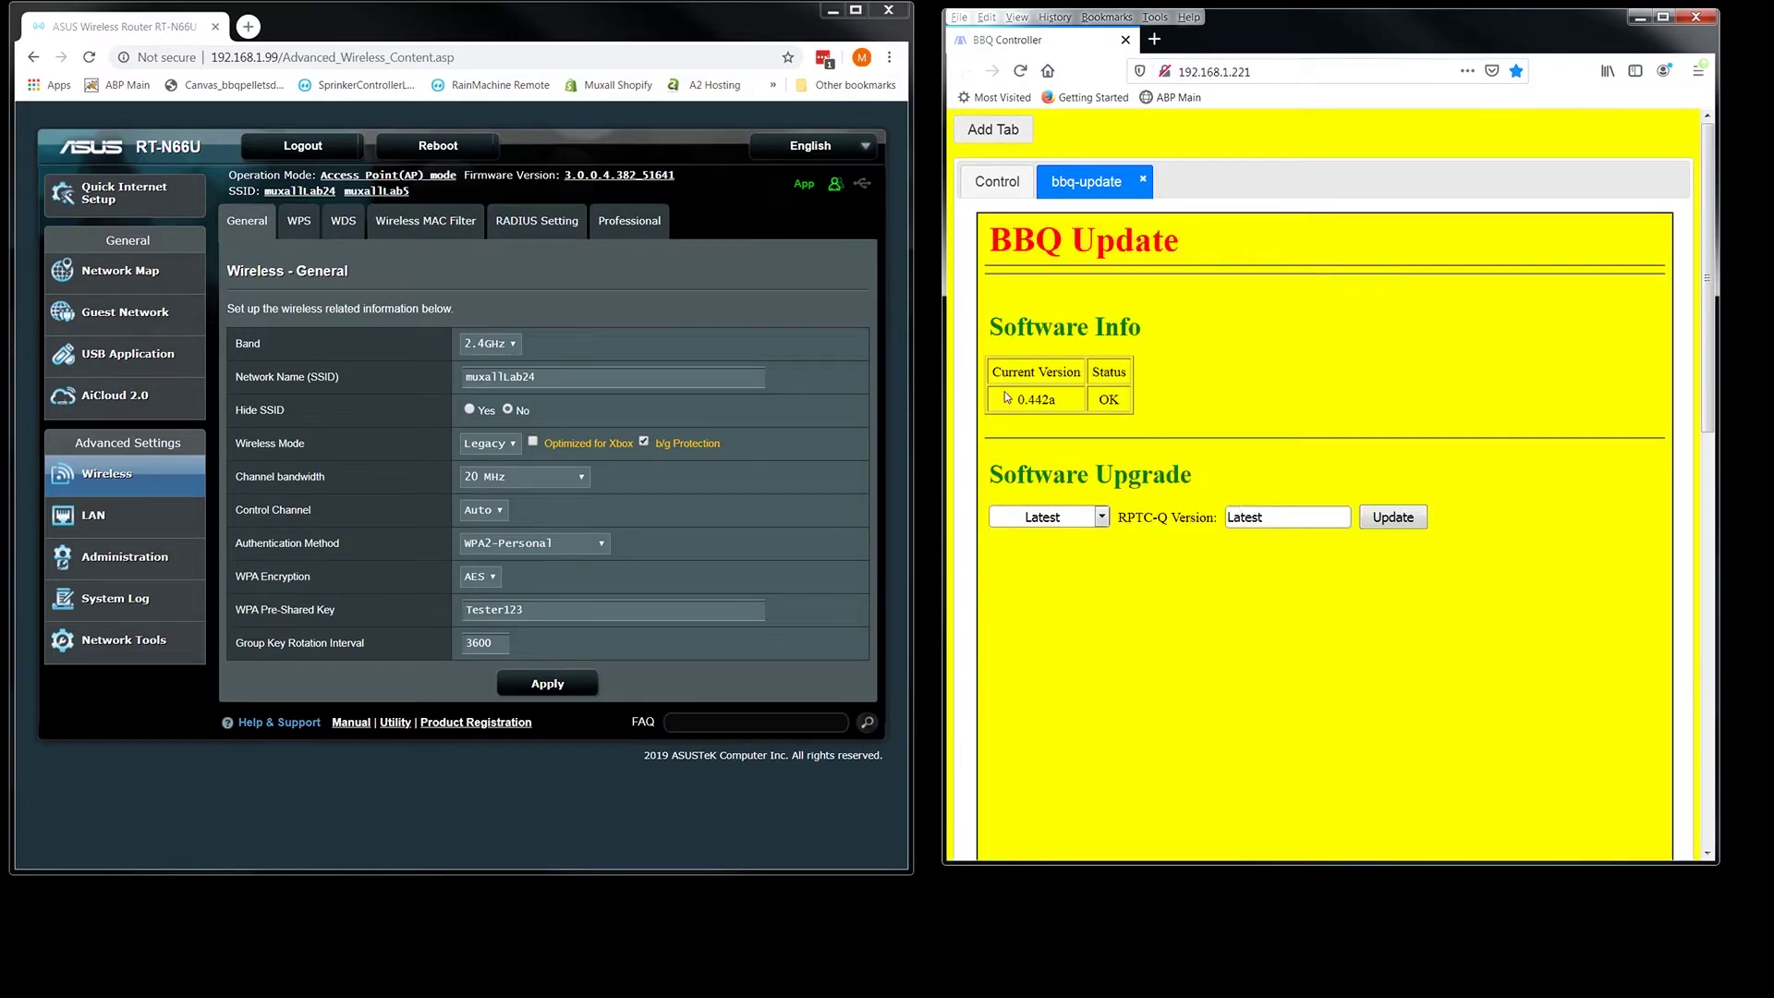
{"action": "left_click_drag", "start_coordinate": [1025, 400], "coordinate": [1060, 403]}
Set the router's 2.4GHz wireless mode to Auto and channel bandwidth to 20/40 MHz, and apply the settings.
{"action": "left_click", "coordinate": [513, 445]}
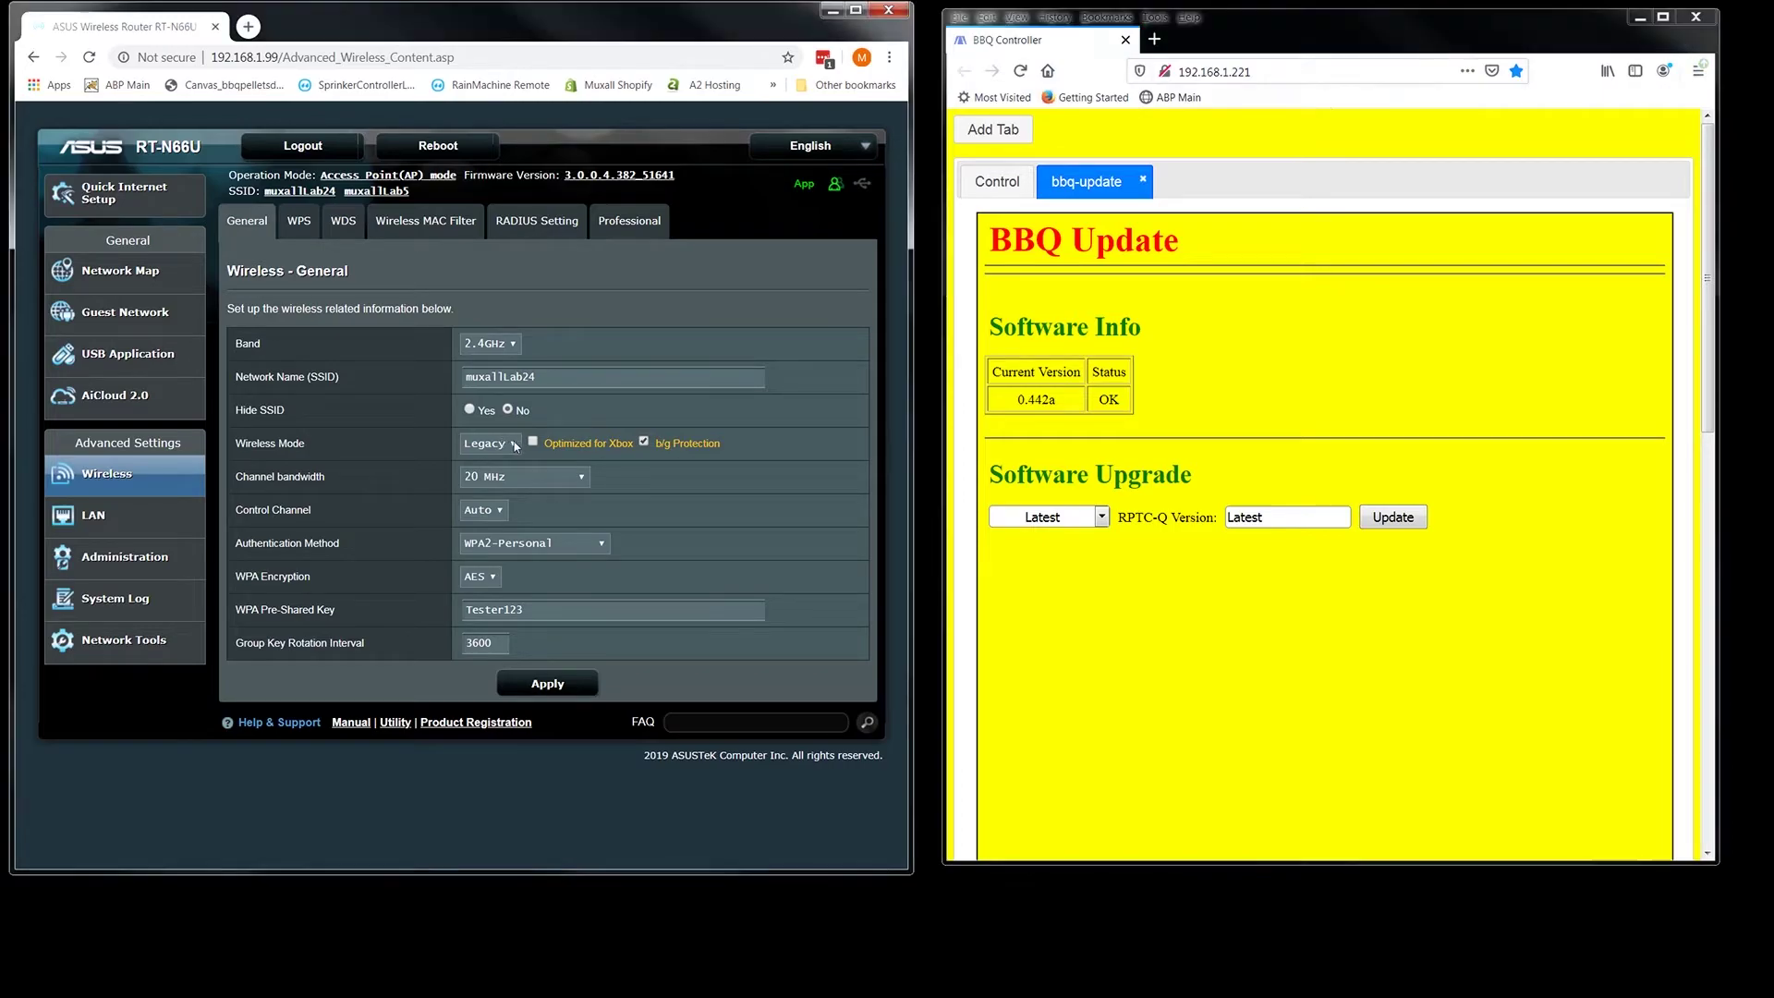
{"action": "left_click", "coordinate": [478, 460]}
{"action": "left_click", "coordinate": [527, 477]}
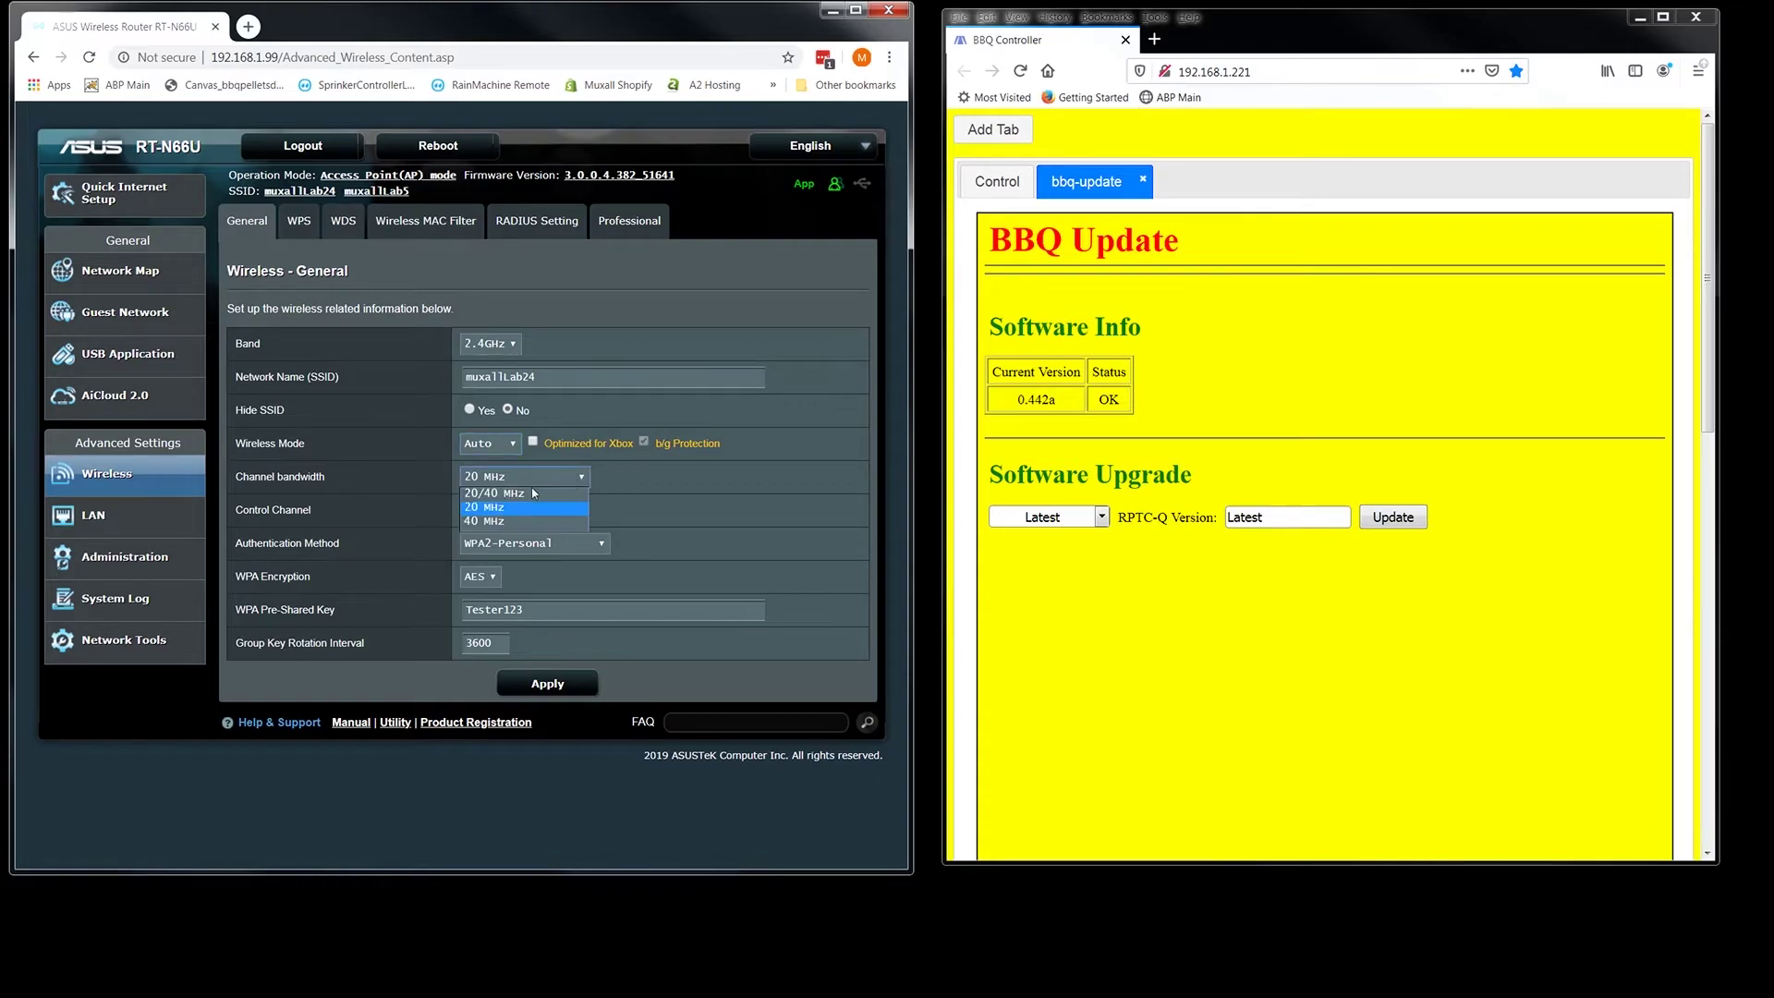
{"action": "left_click", "coordinate": [526, 490]}
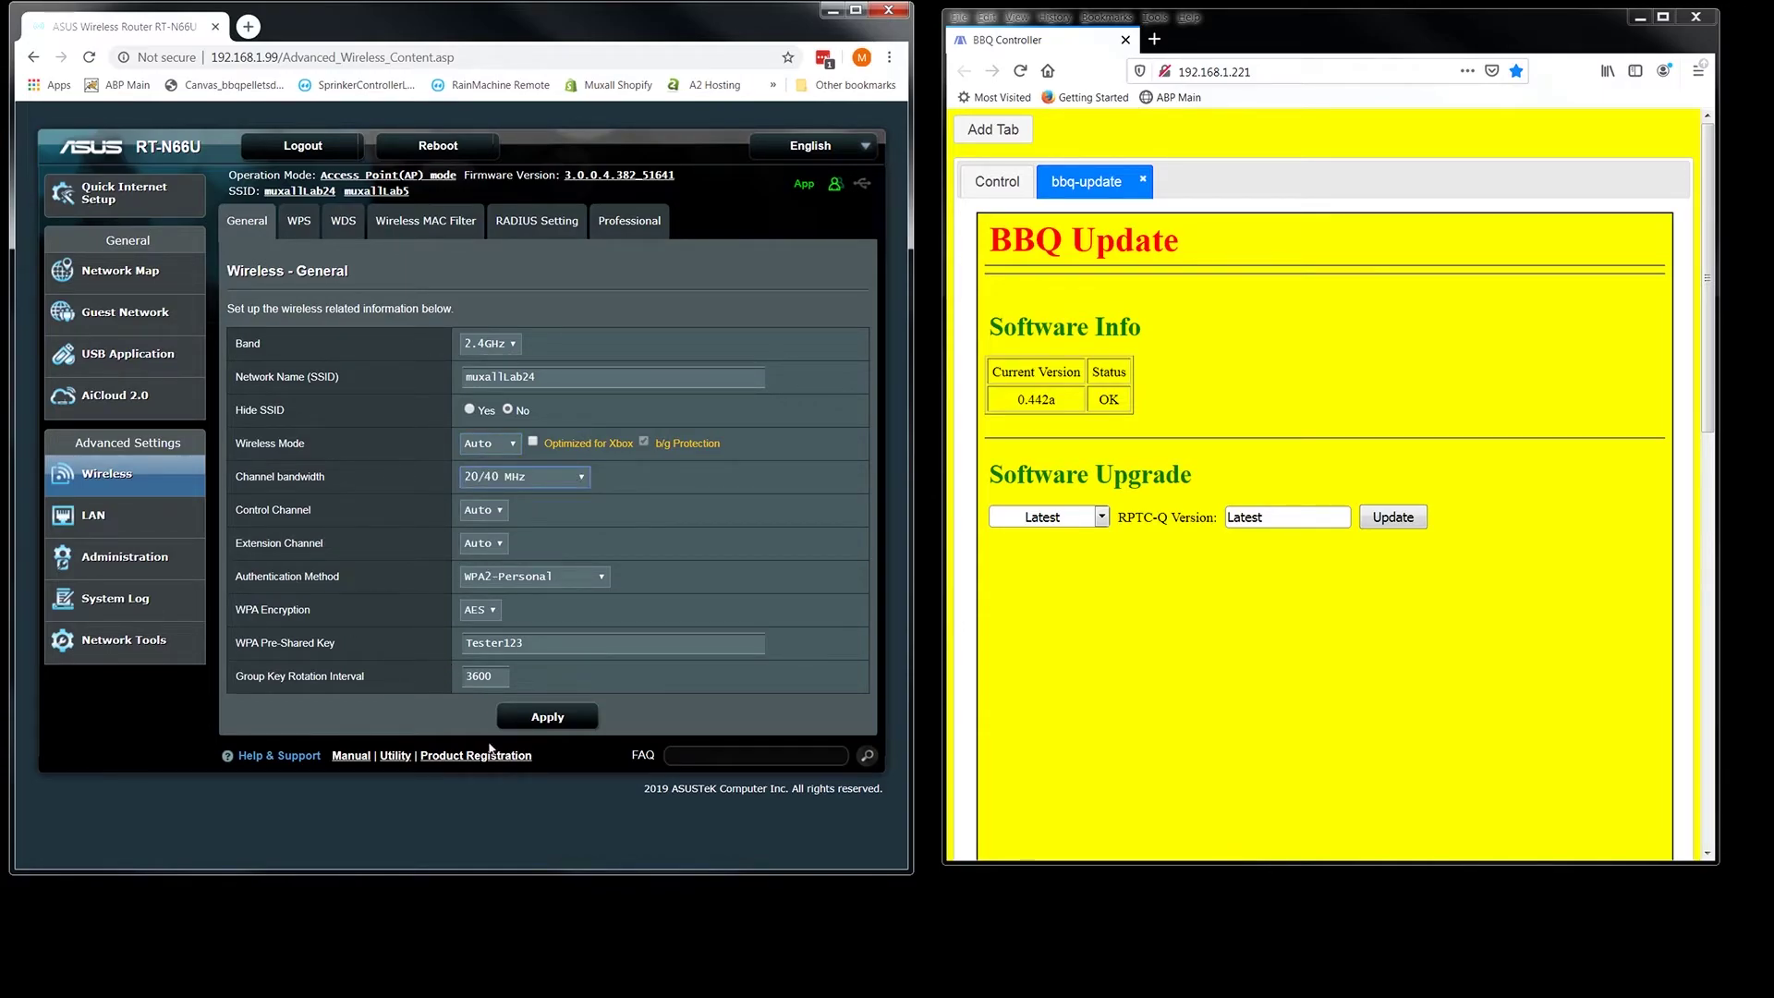
{"action": "left_click", "coordinate": [541, 720]}
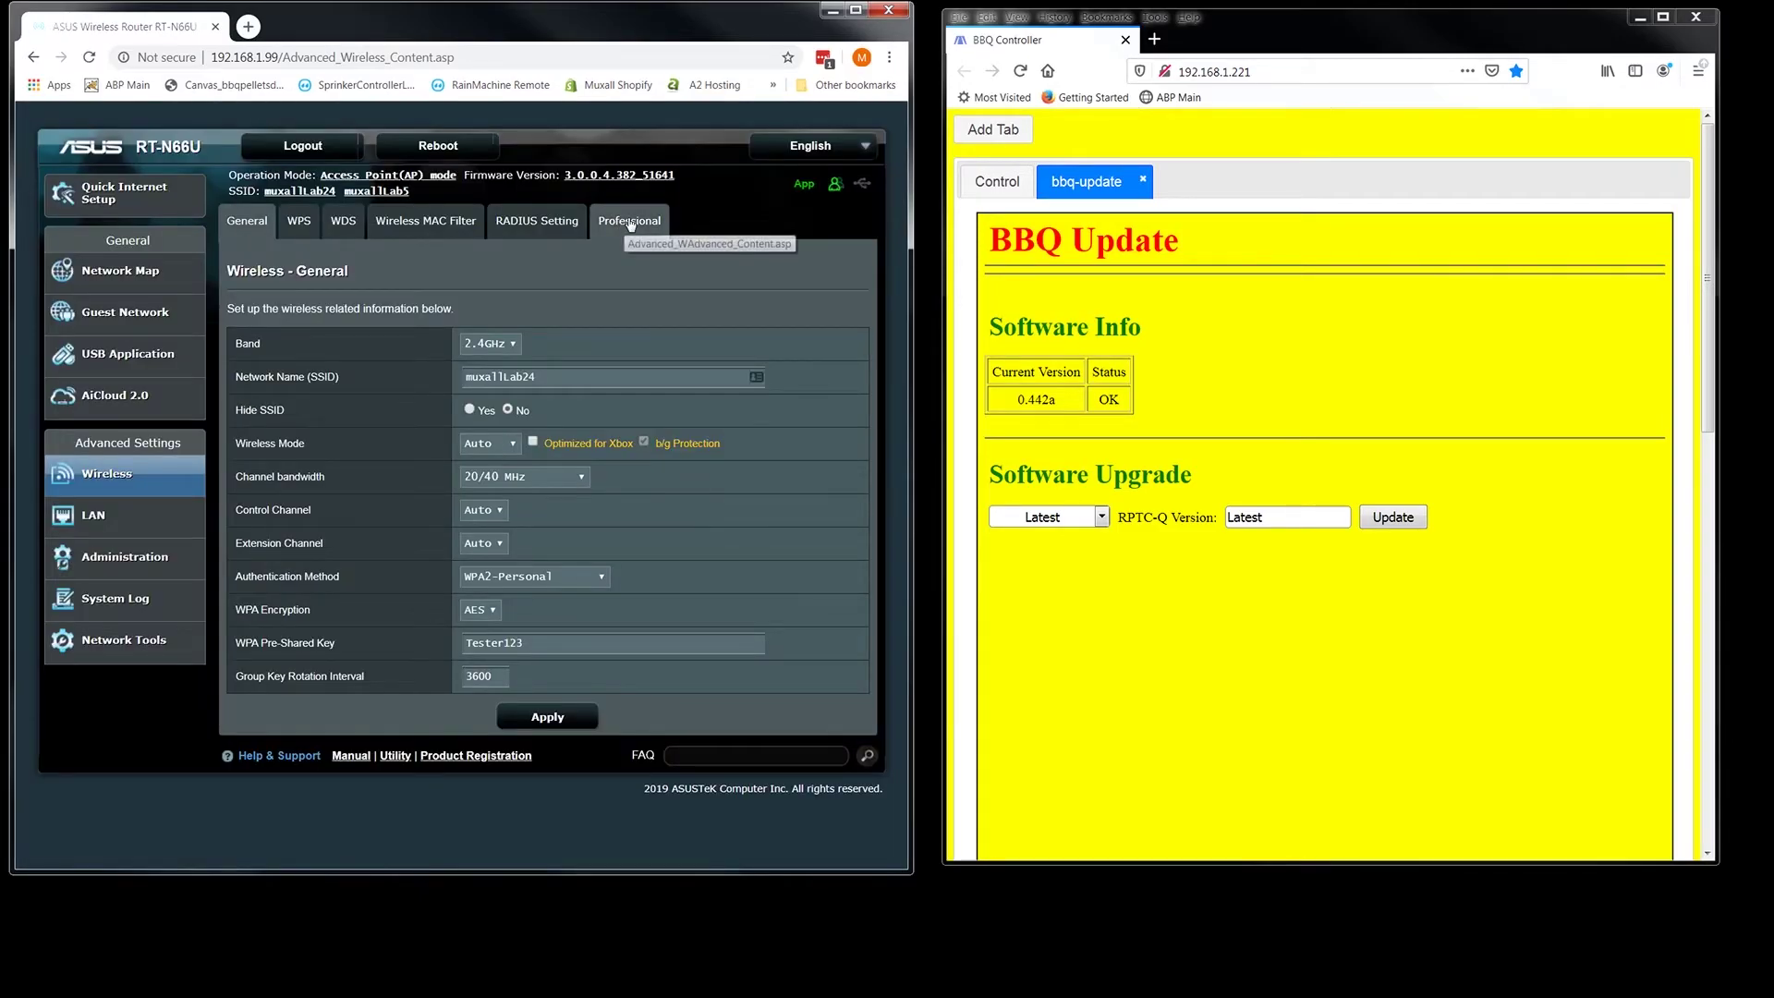
Enable TX Bursting in the router's professional wireless settings for the 2.4GHz band and apply the change.
{"action": "left_click", "coordinate": [630, 222]}
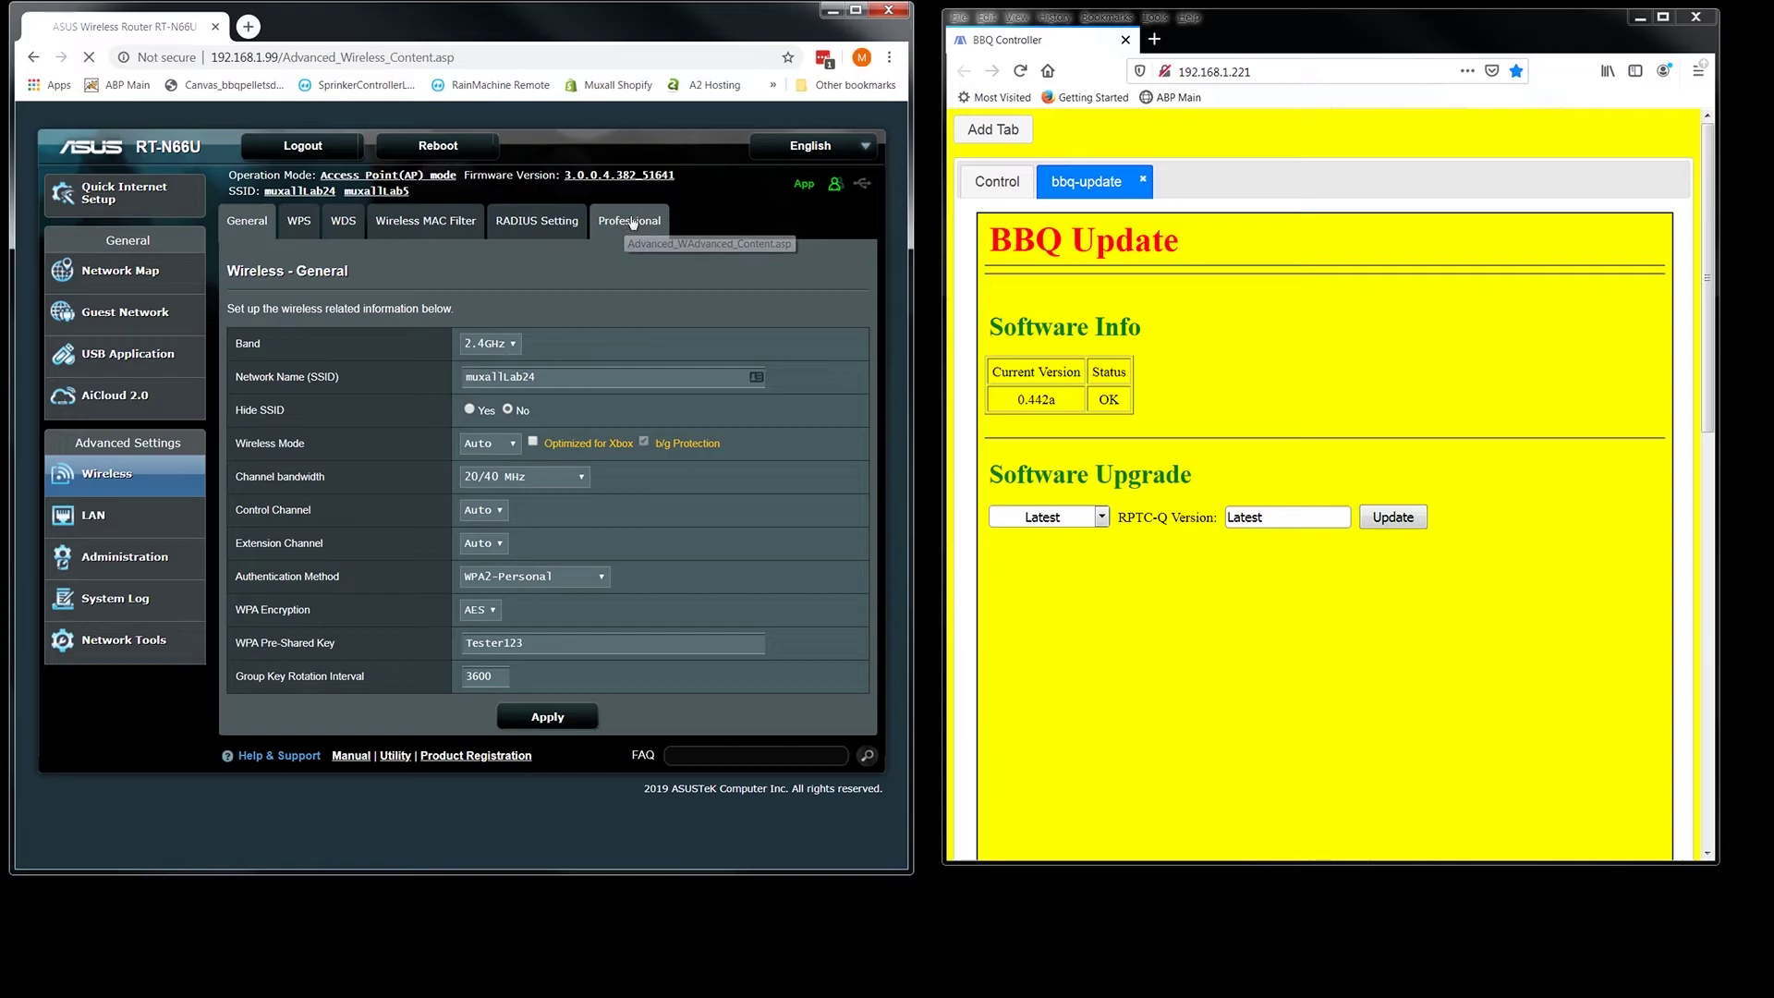
{"action": "scroll", "coordinate": [679, 652], "scroll_direction": "down", "scroll_amount": 3}
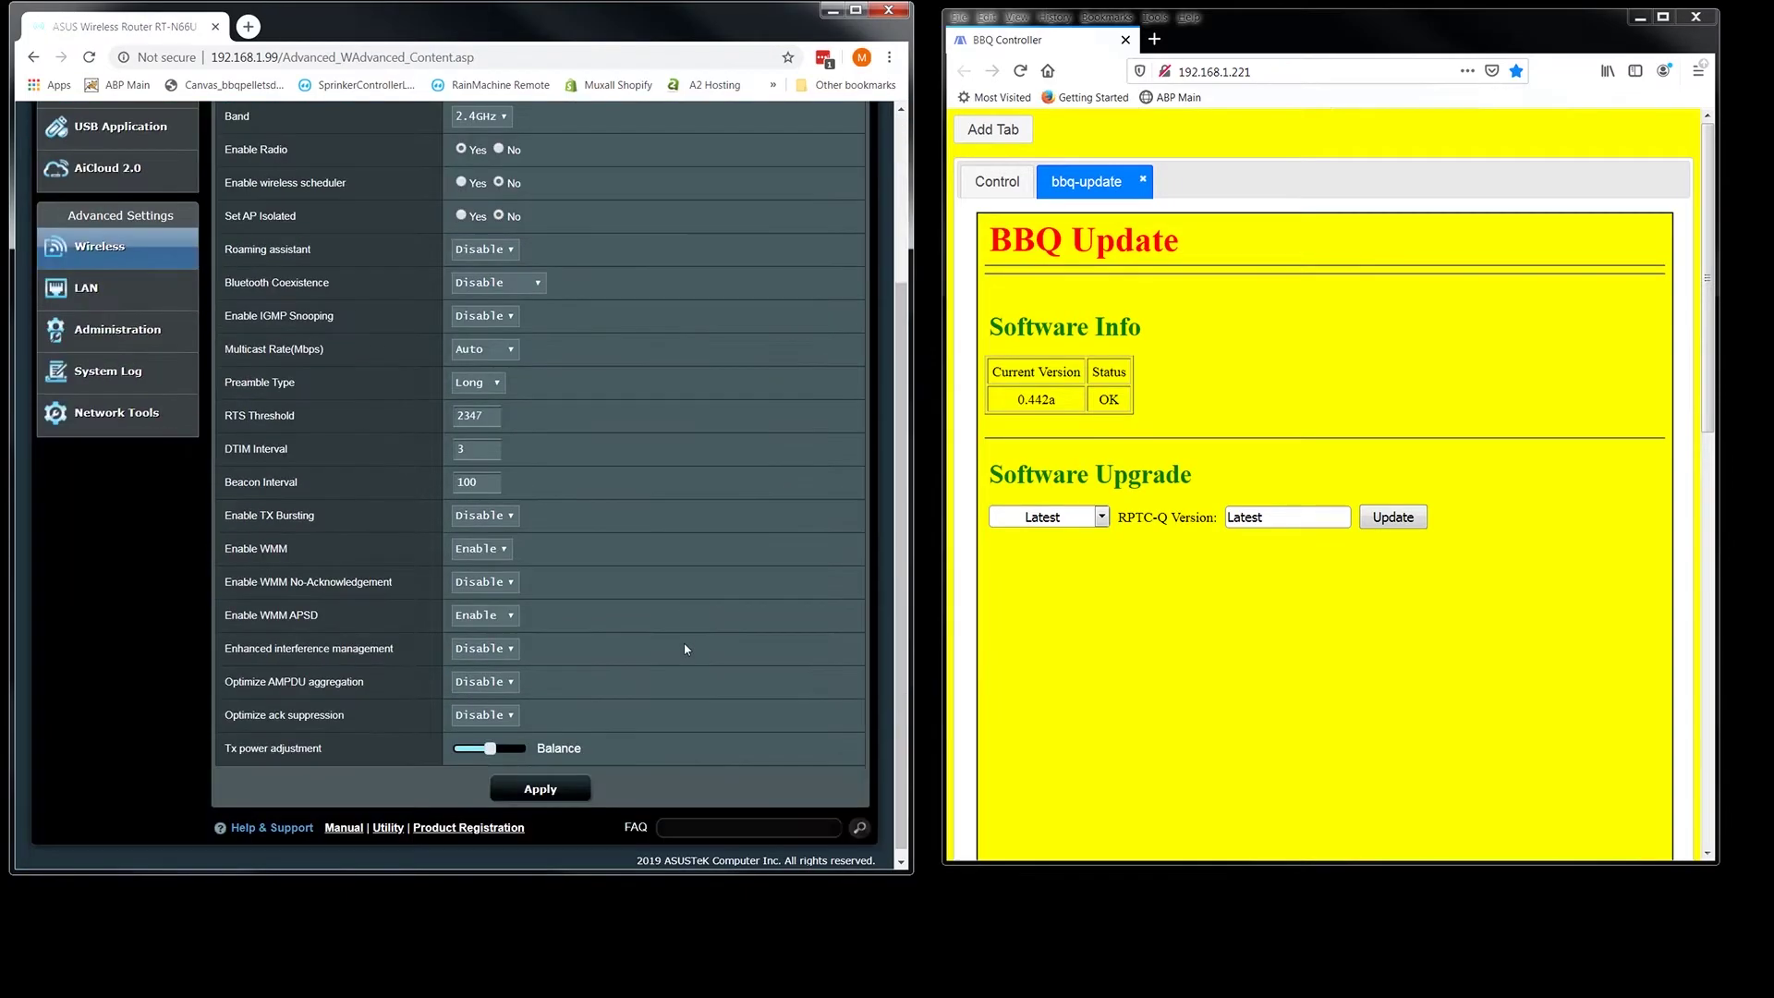
{"action": "left_click", "coordinate": [511, 508]}
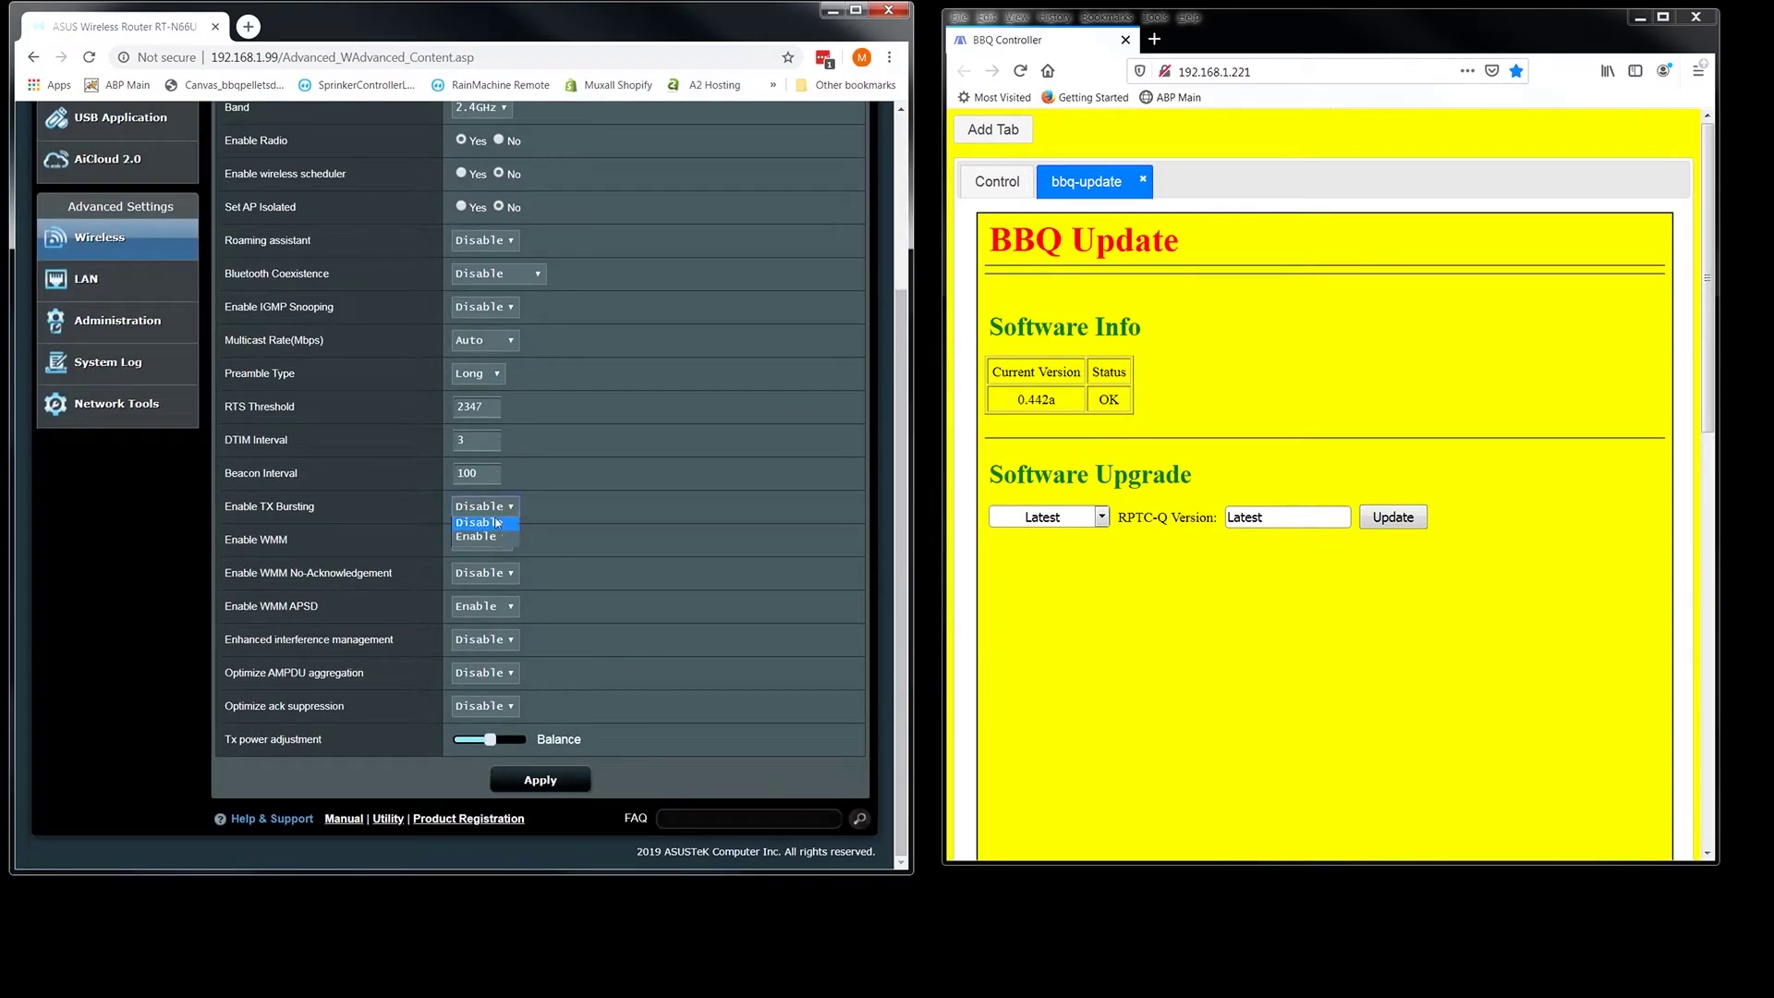
{"action": "left_click", "coordinate": [480, 541]}
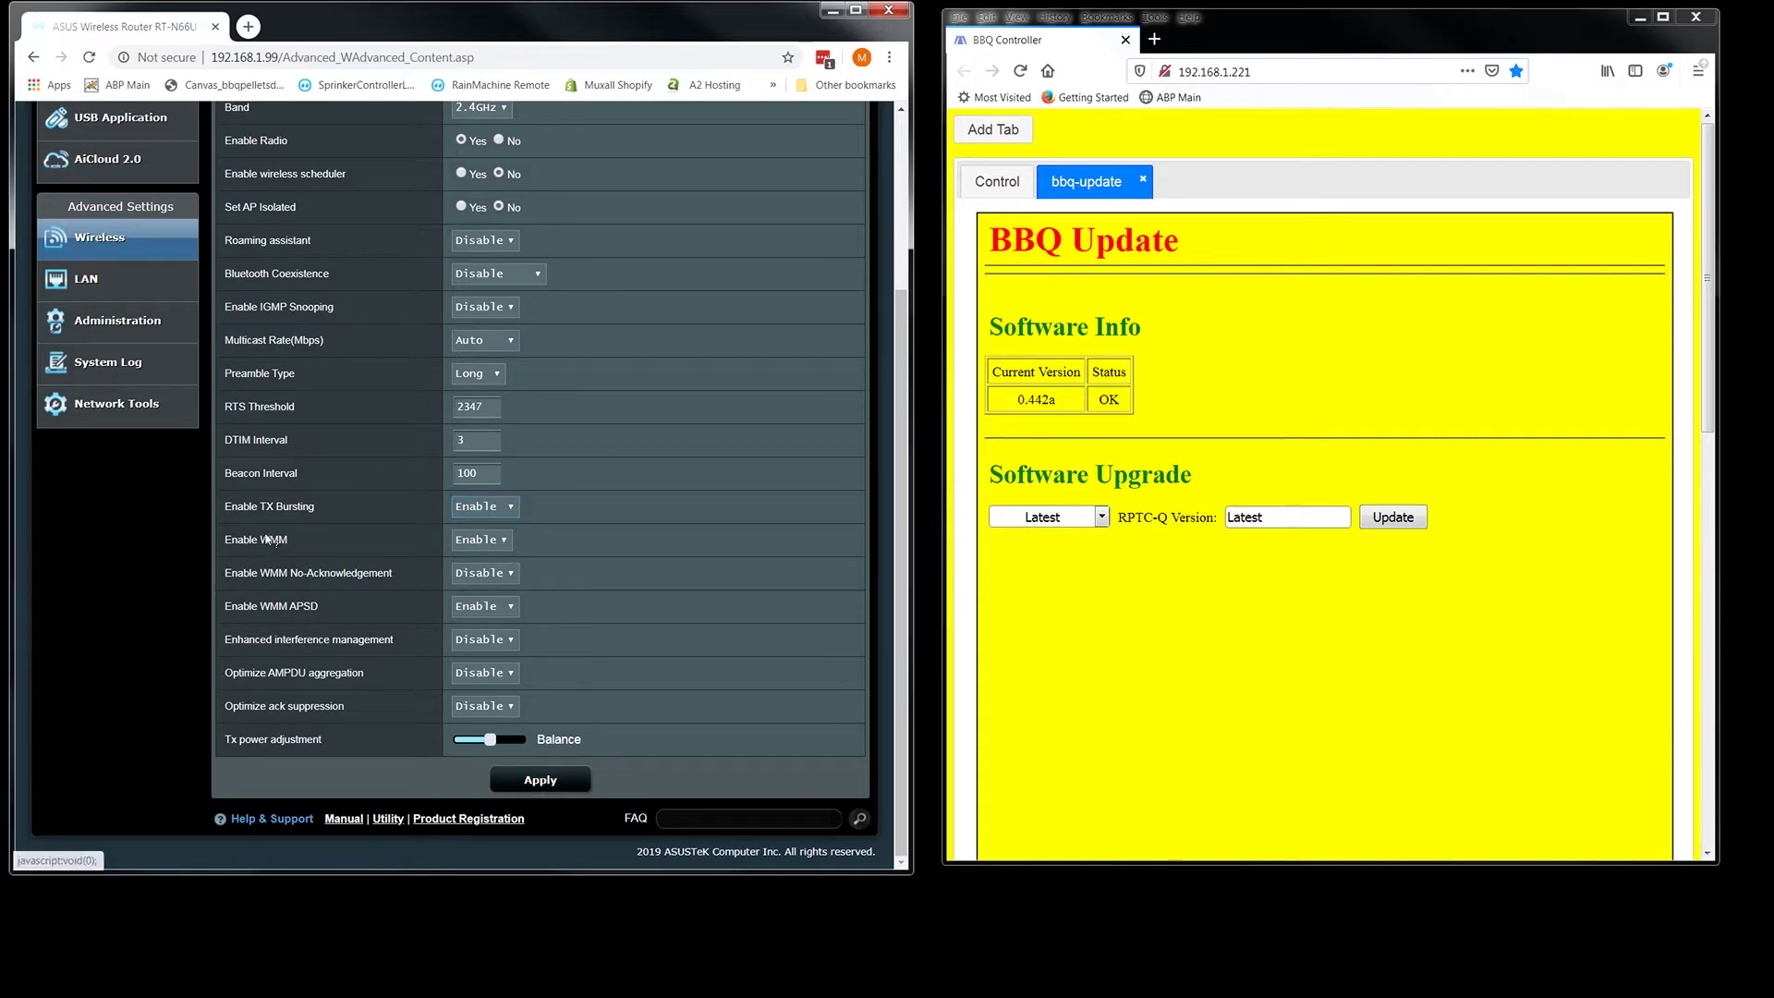
{"action": "mouse_move", "coordinate": [268, 539]}
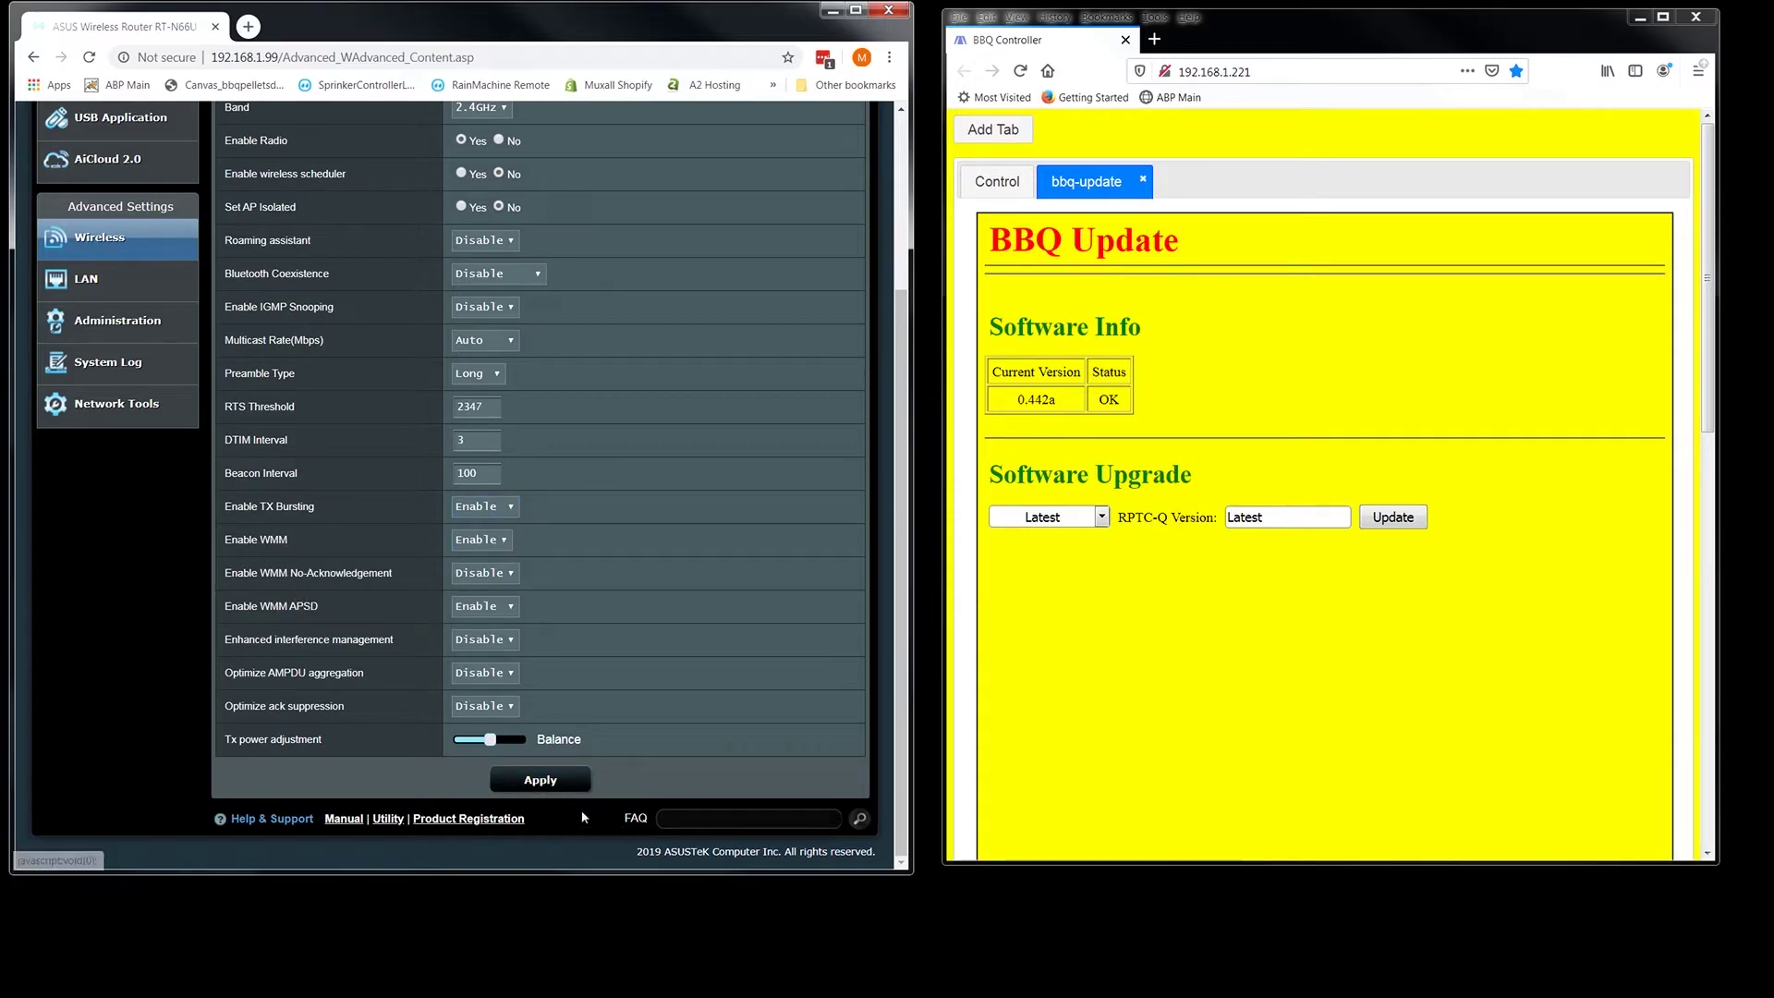
{"action": "left_click", "coordinate": [544, 780]}
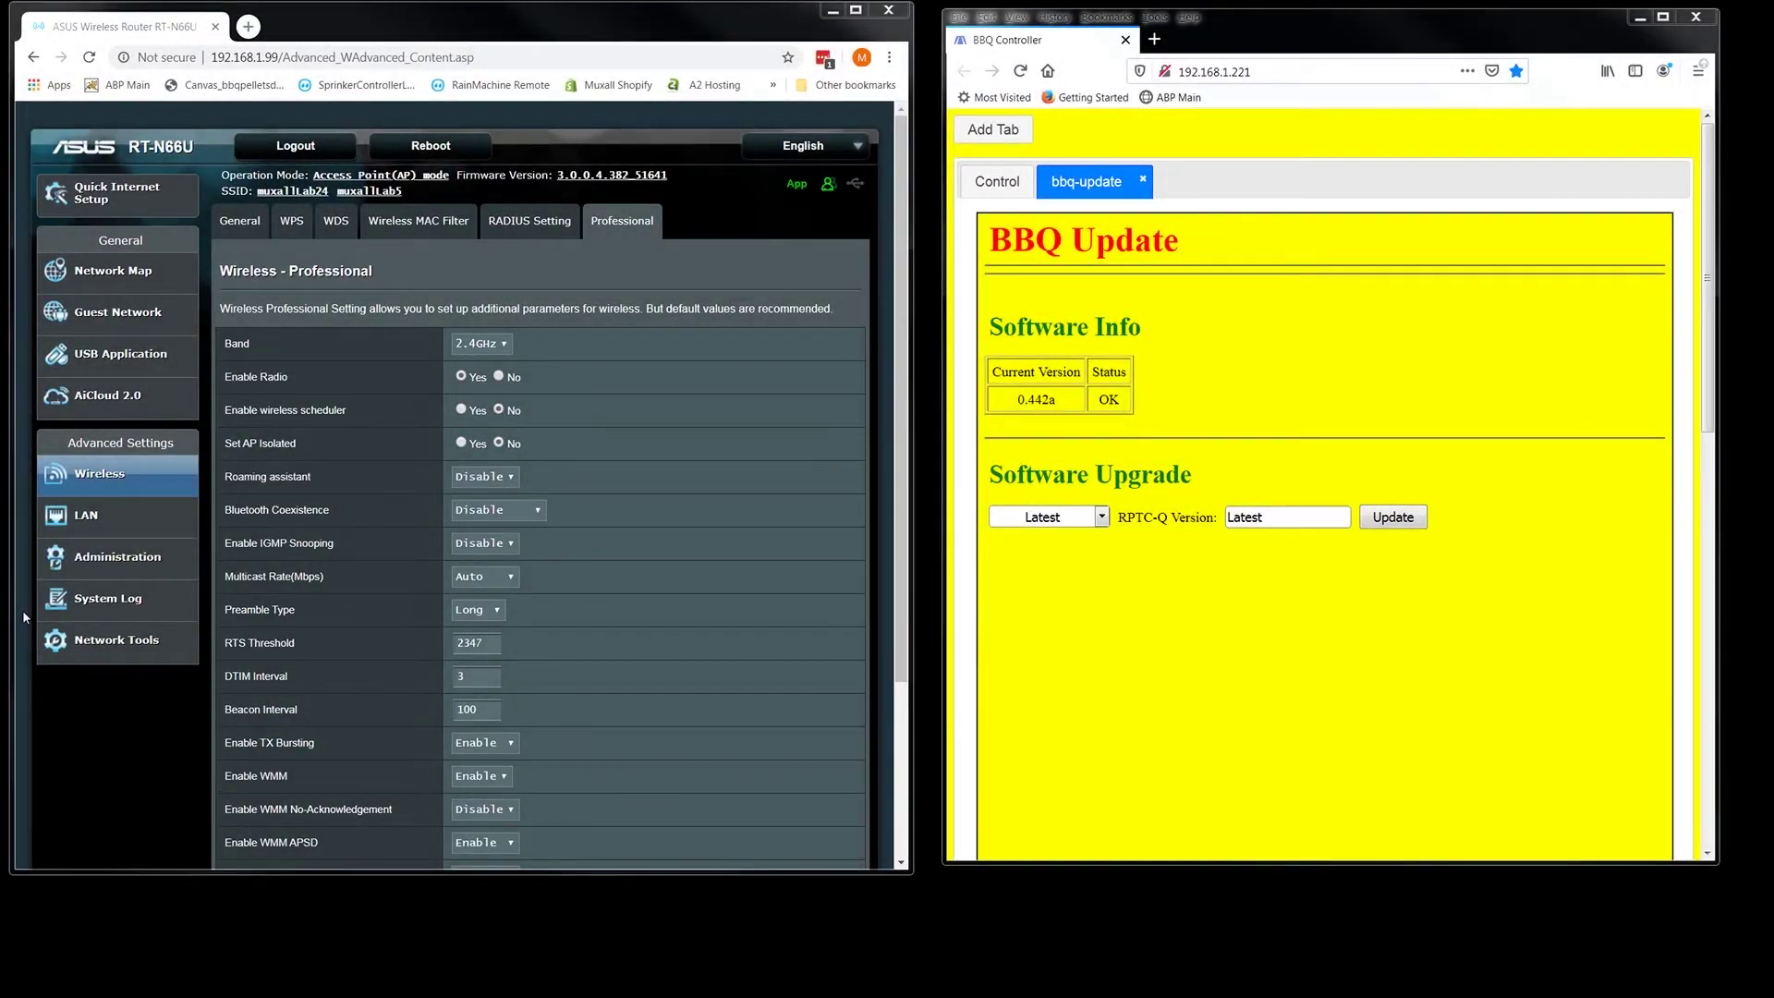
Reopen the BBQ controller page at 192.168.1.221 in a fresh browser tab and log in with the account password.
{"action": "left_click", "coordinate": [1154, 38]}
{"action": "left_click", "coordinate": [1125, 42]}
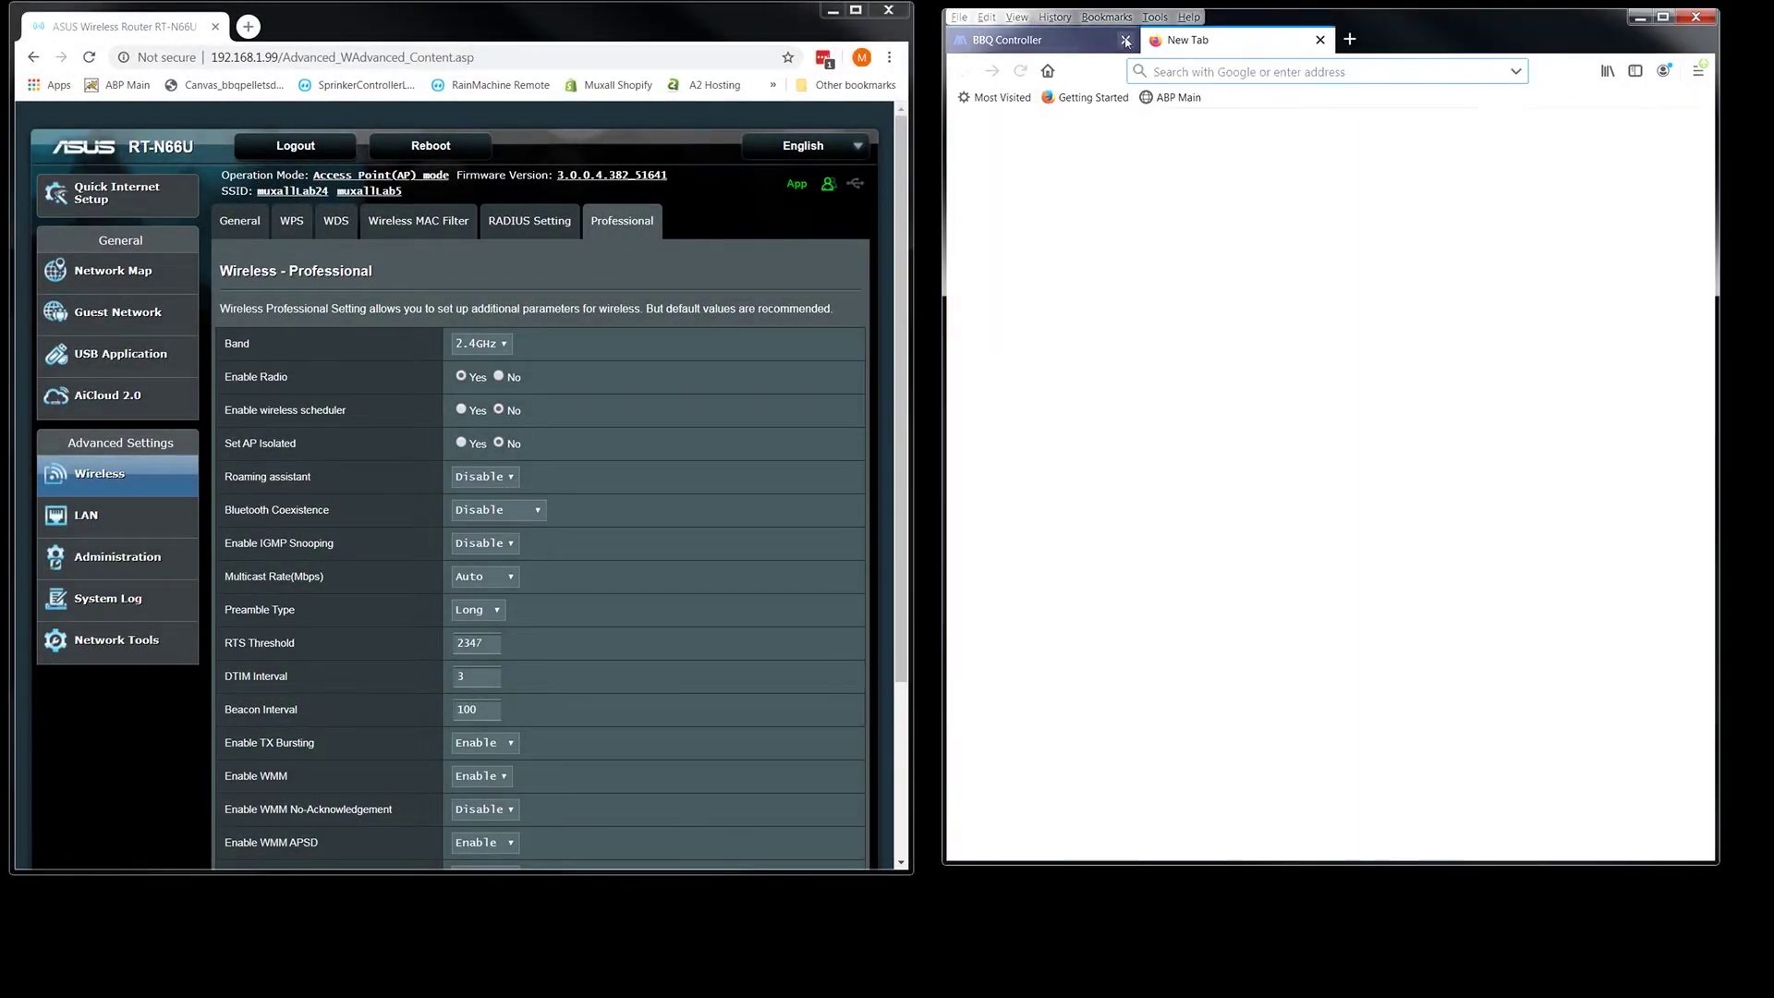
{"action": "left_click", "coordinate": [1516, 74]}
{"action": "left_click", "coordinate": [1306, 103]}
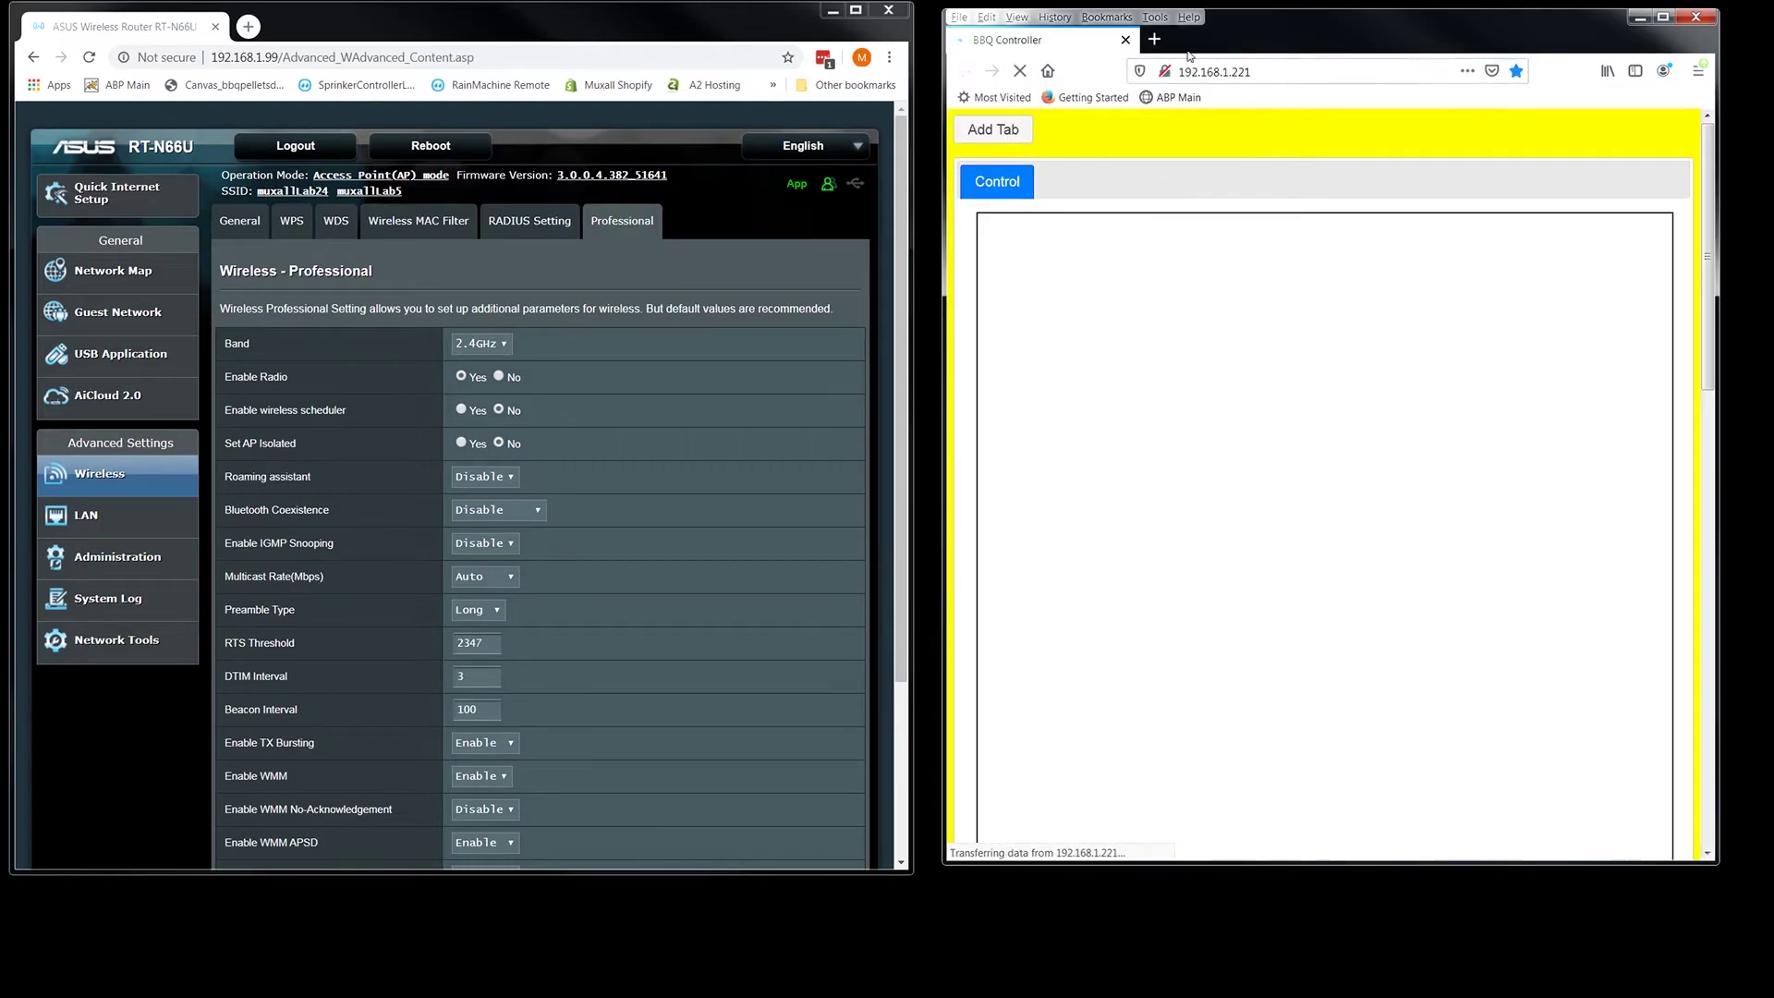
{"action": "left_click", "coordinate": [1362, 322]}
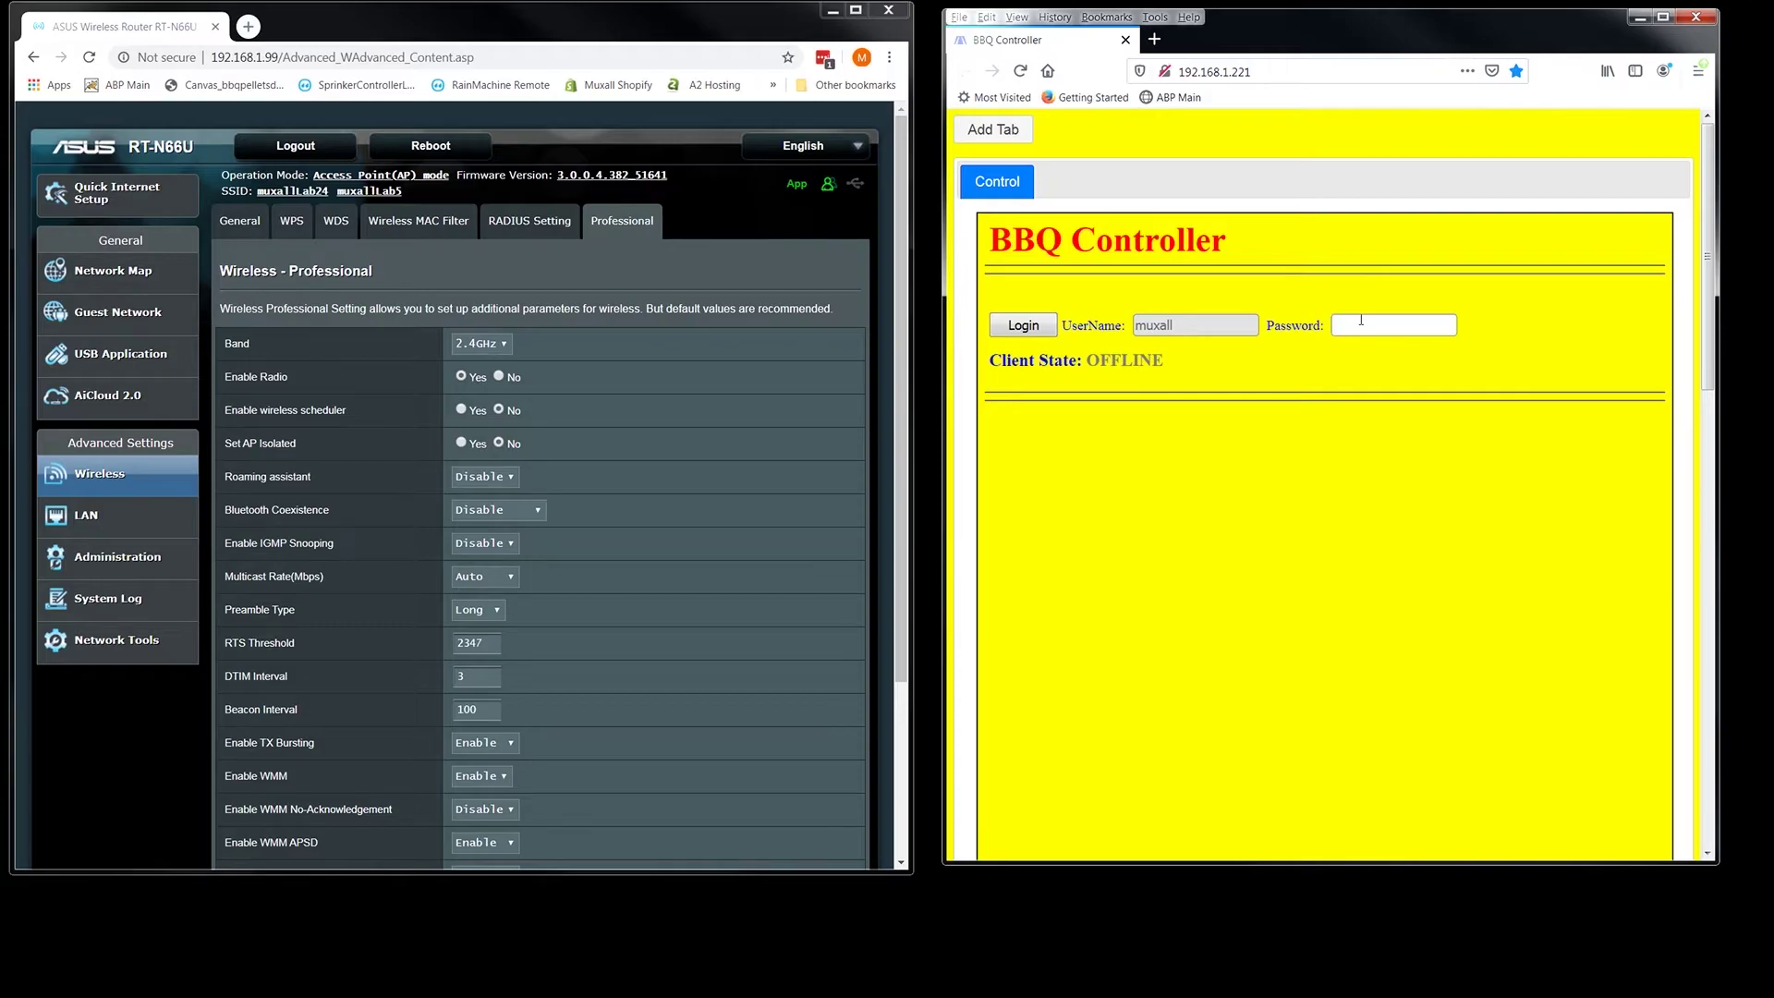
{"action": "type", "text": "********"}
{"action": "key", "text": "Return"}
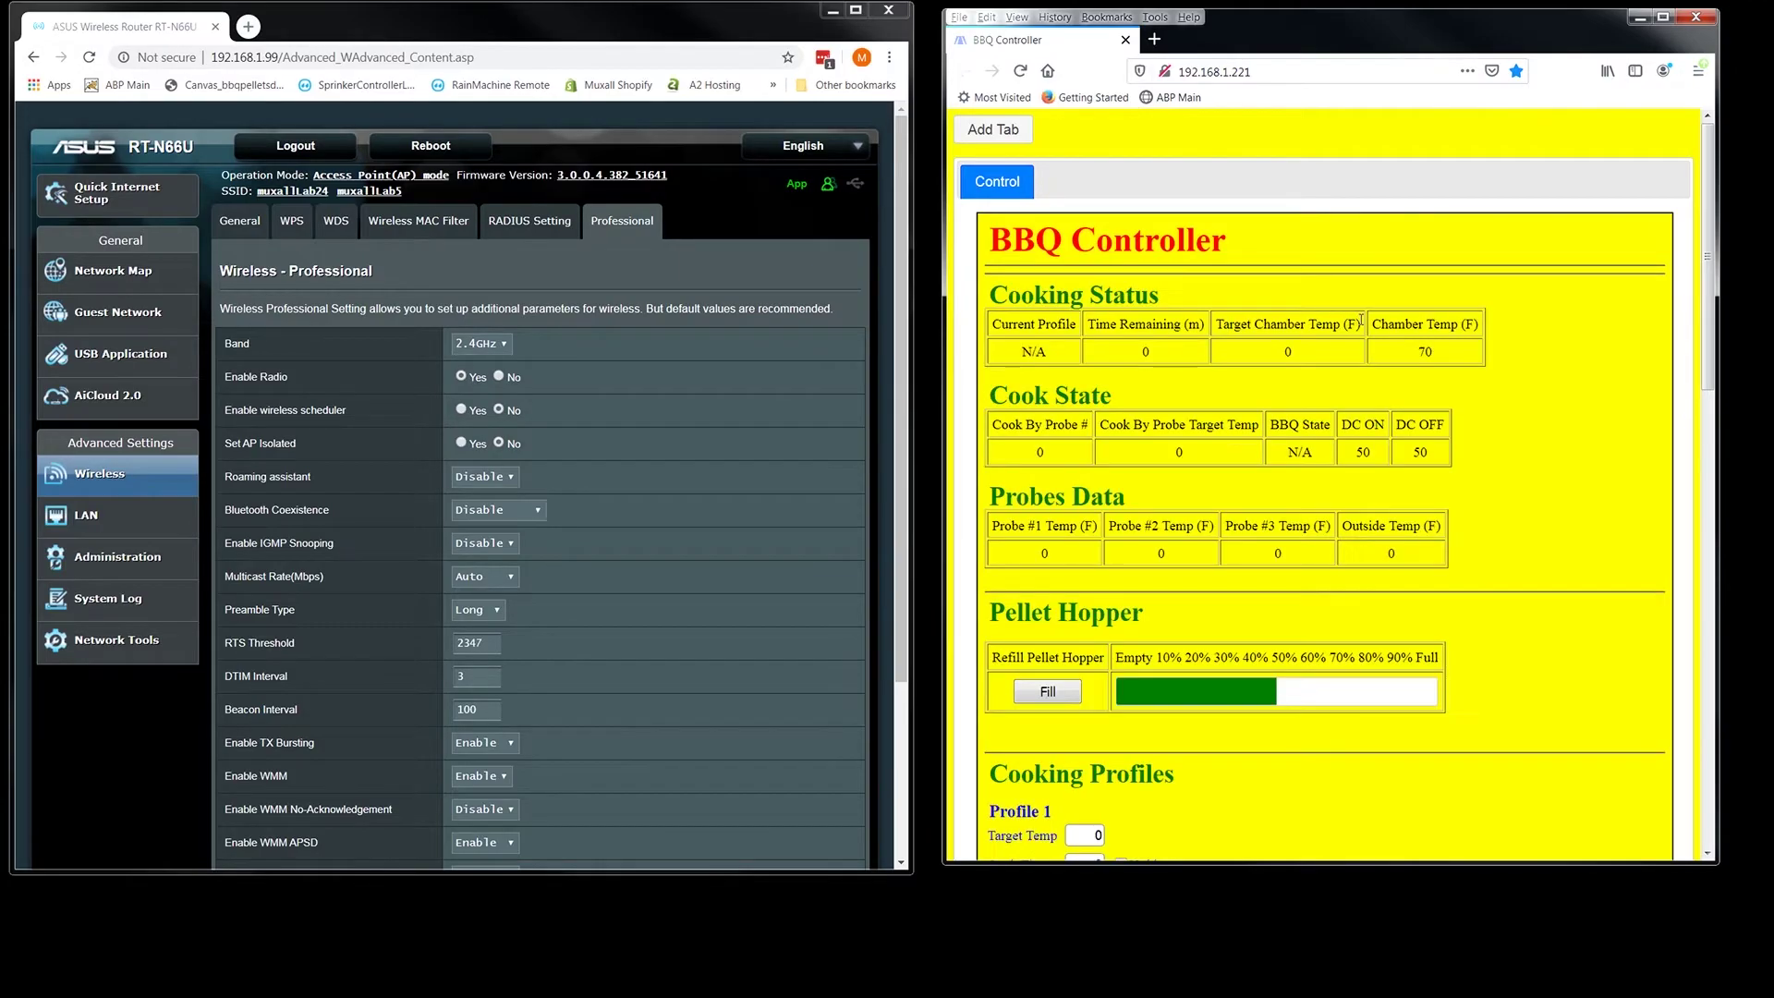
Examine the connected stations' Tx rates in the router's wireless log, and return to the general wireless settings.
{"action": "left_click", "coordinate": [109, 603]}
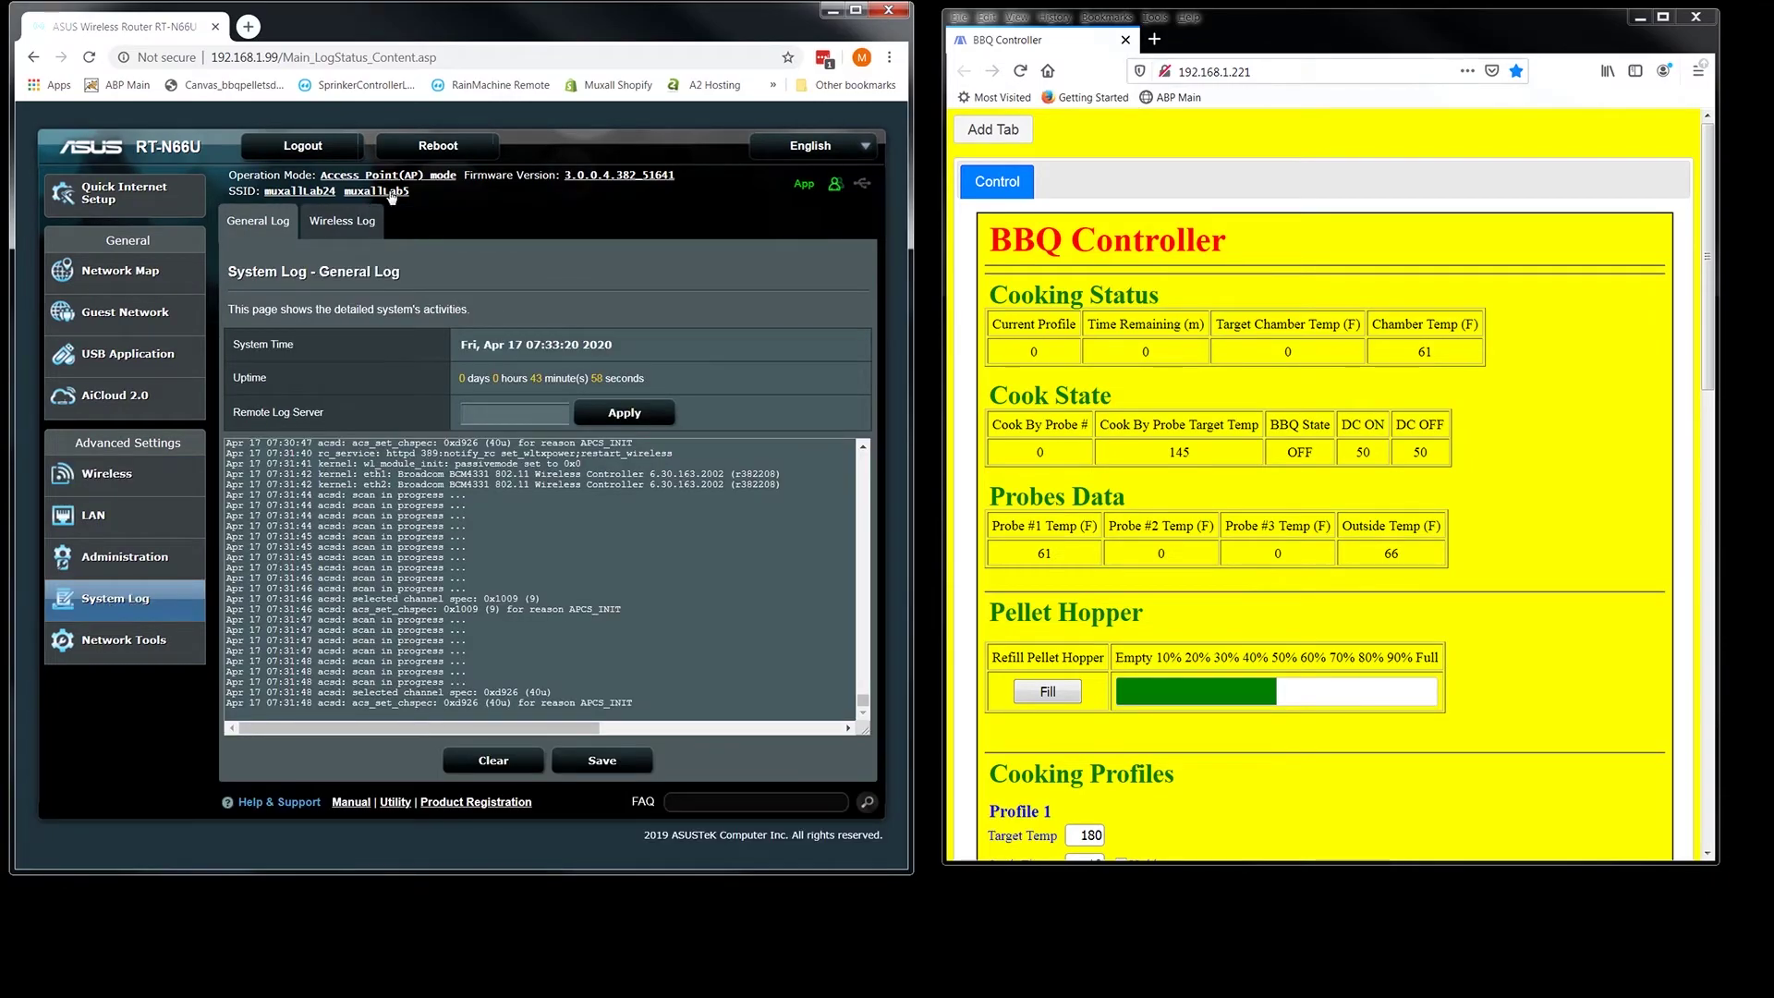
{"action": "left_click", "coordinate": [356, 226]}
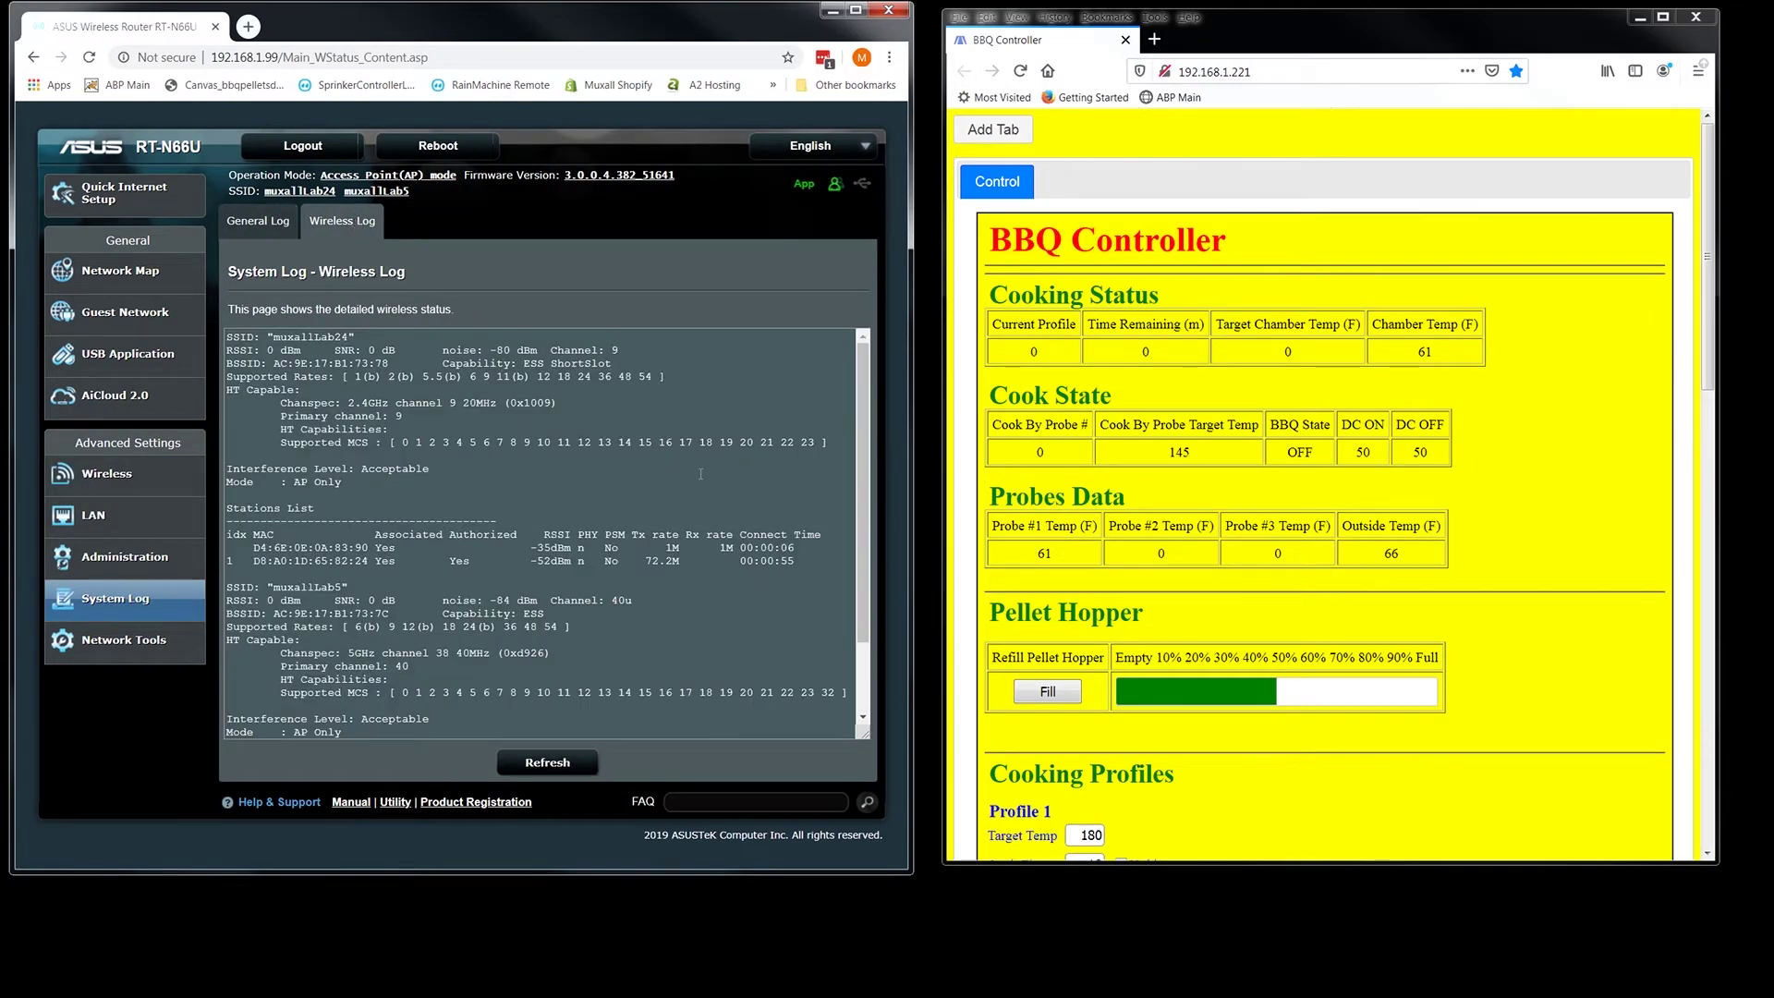
{"action": "left_click_drag", "start_coordinate": [646, 561], "coordinate": [685, 562]}
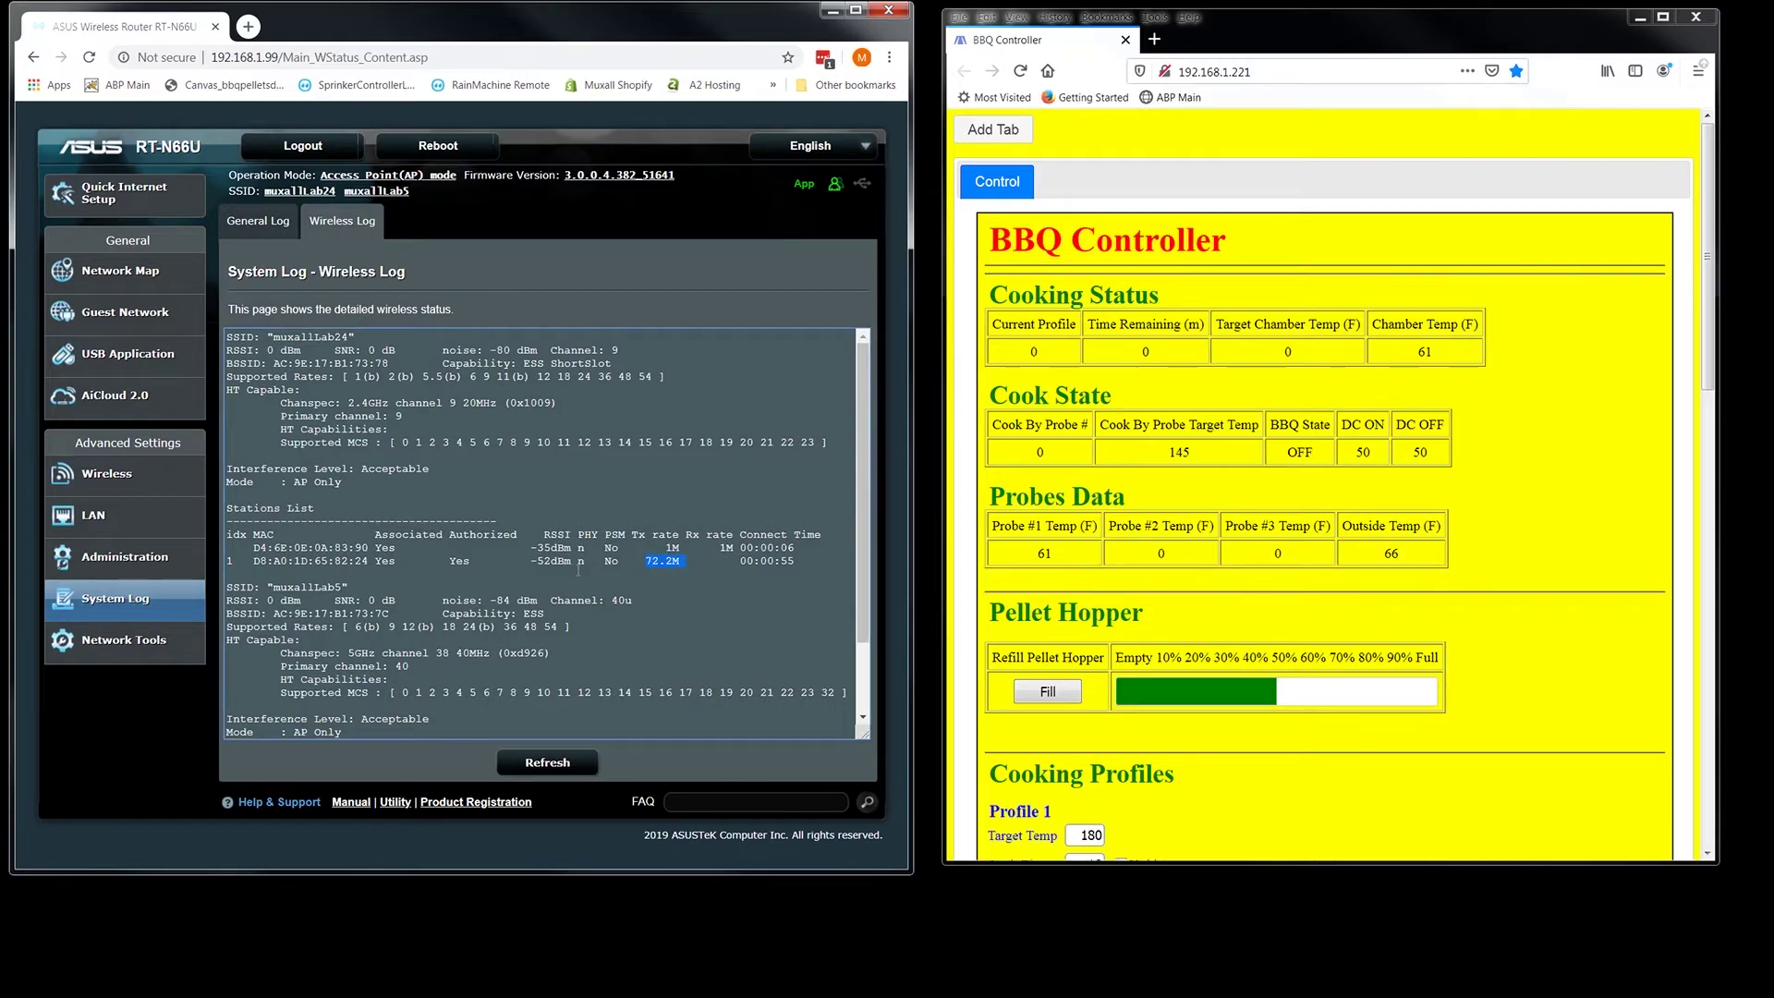
{"action": "left_click_drag", "start_coordinate": [632, 535], "coordinate": [680, 561]}
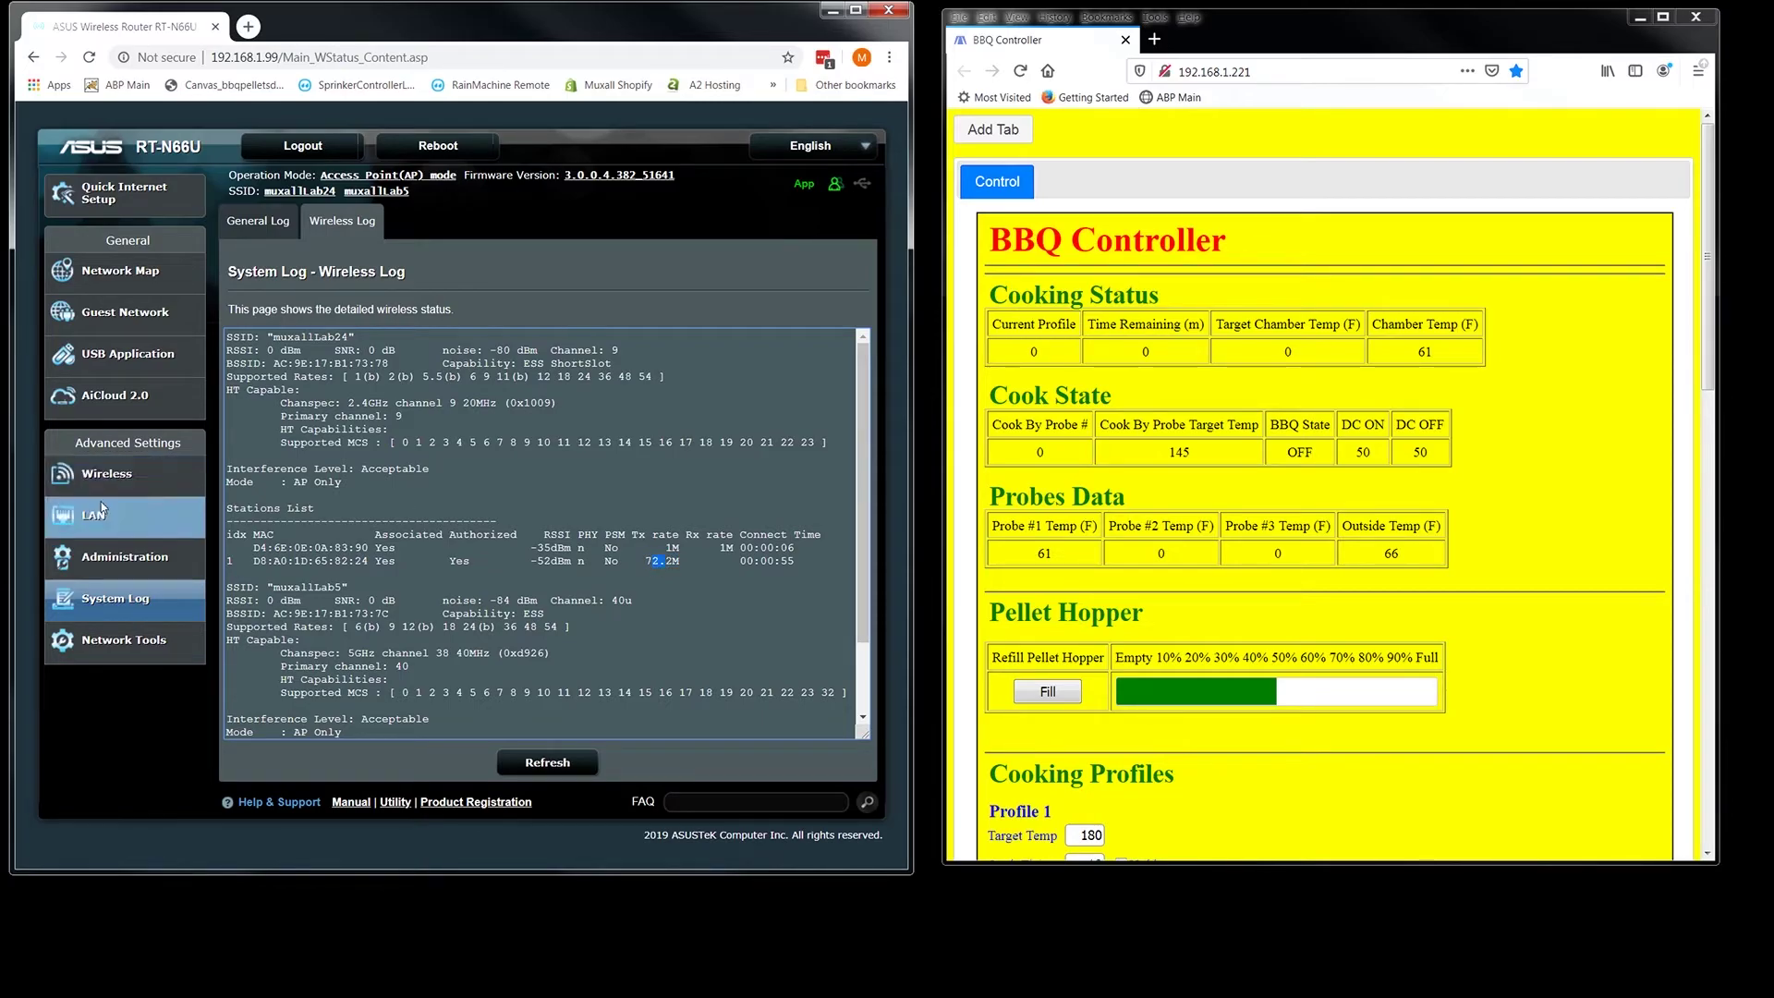
{"action": "left_click", "coordinate": [106, 473]}
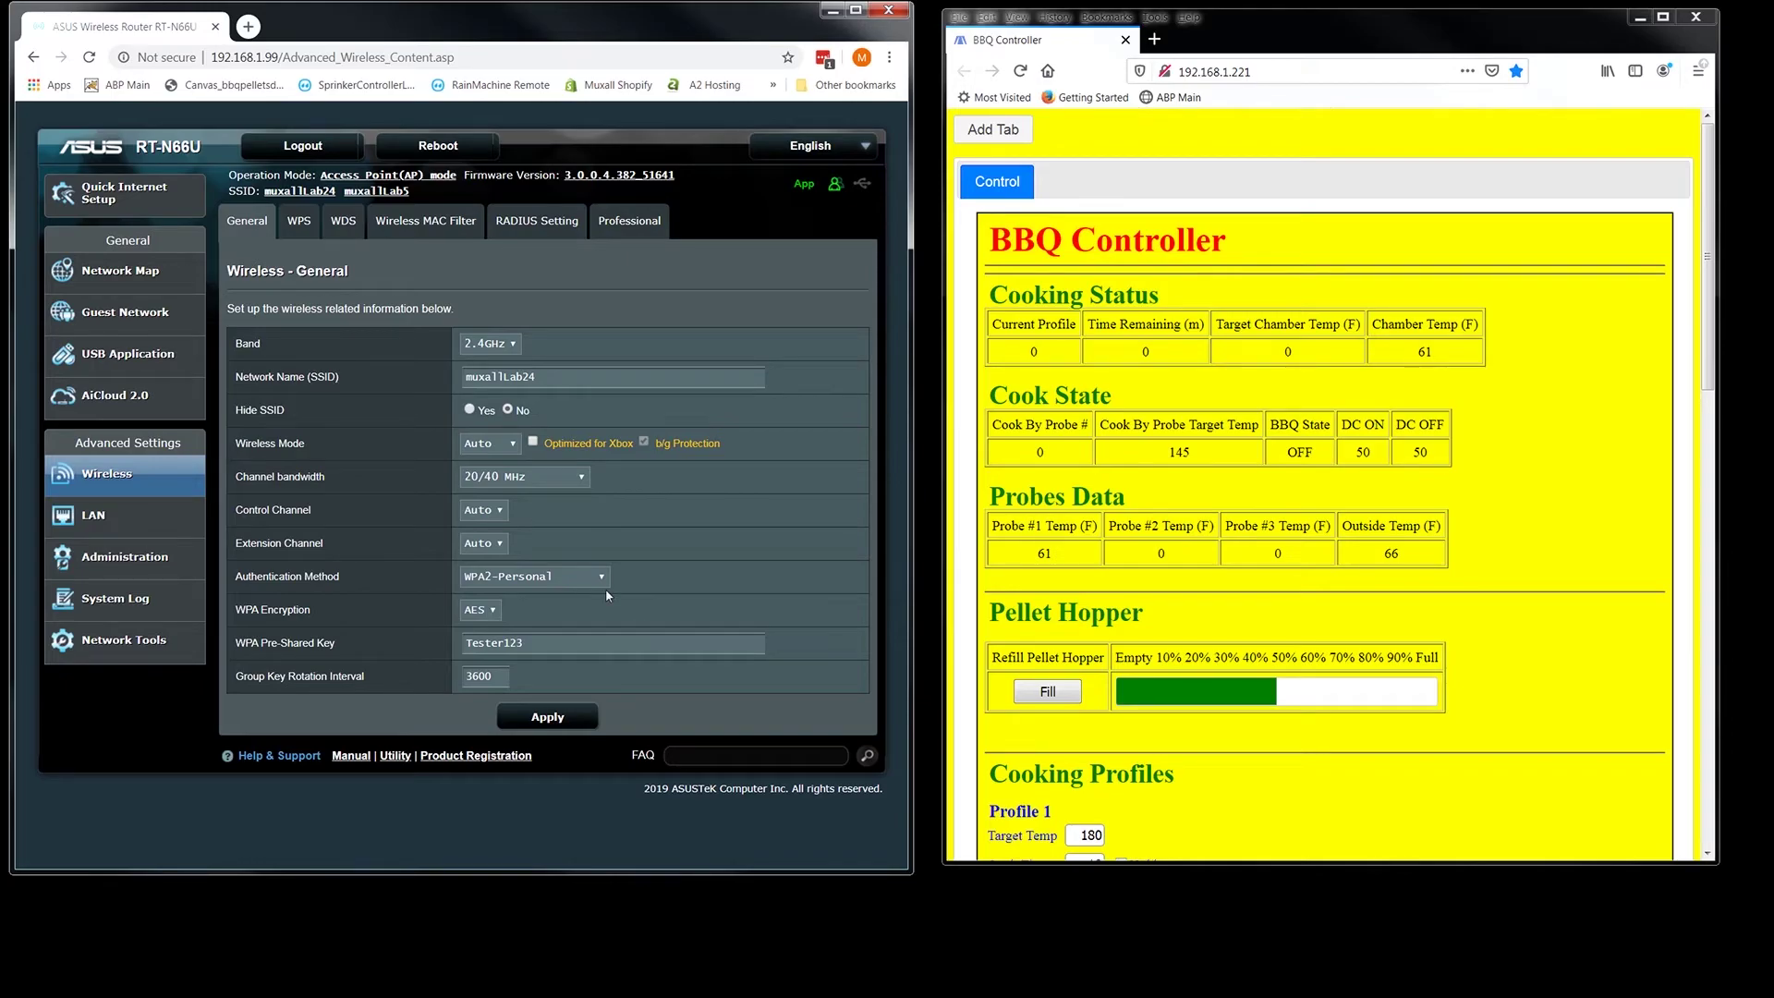
Open the BBQ controller's update page, update the software to the Previous version and confirm.
{"action": "left_click", "coordinate": [993, 129]}
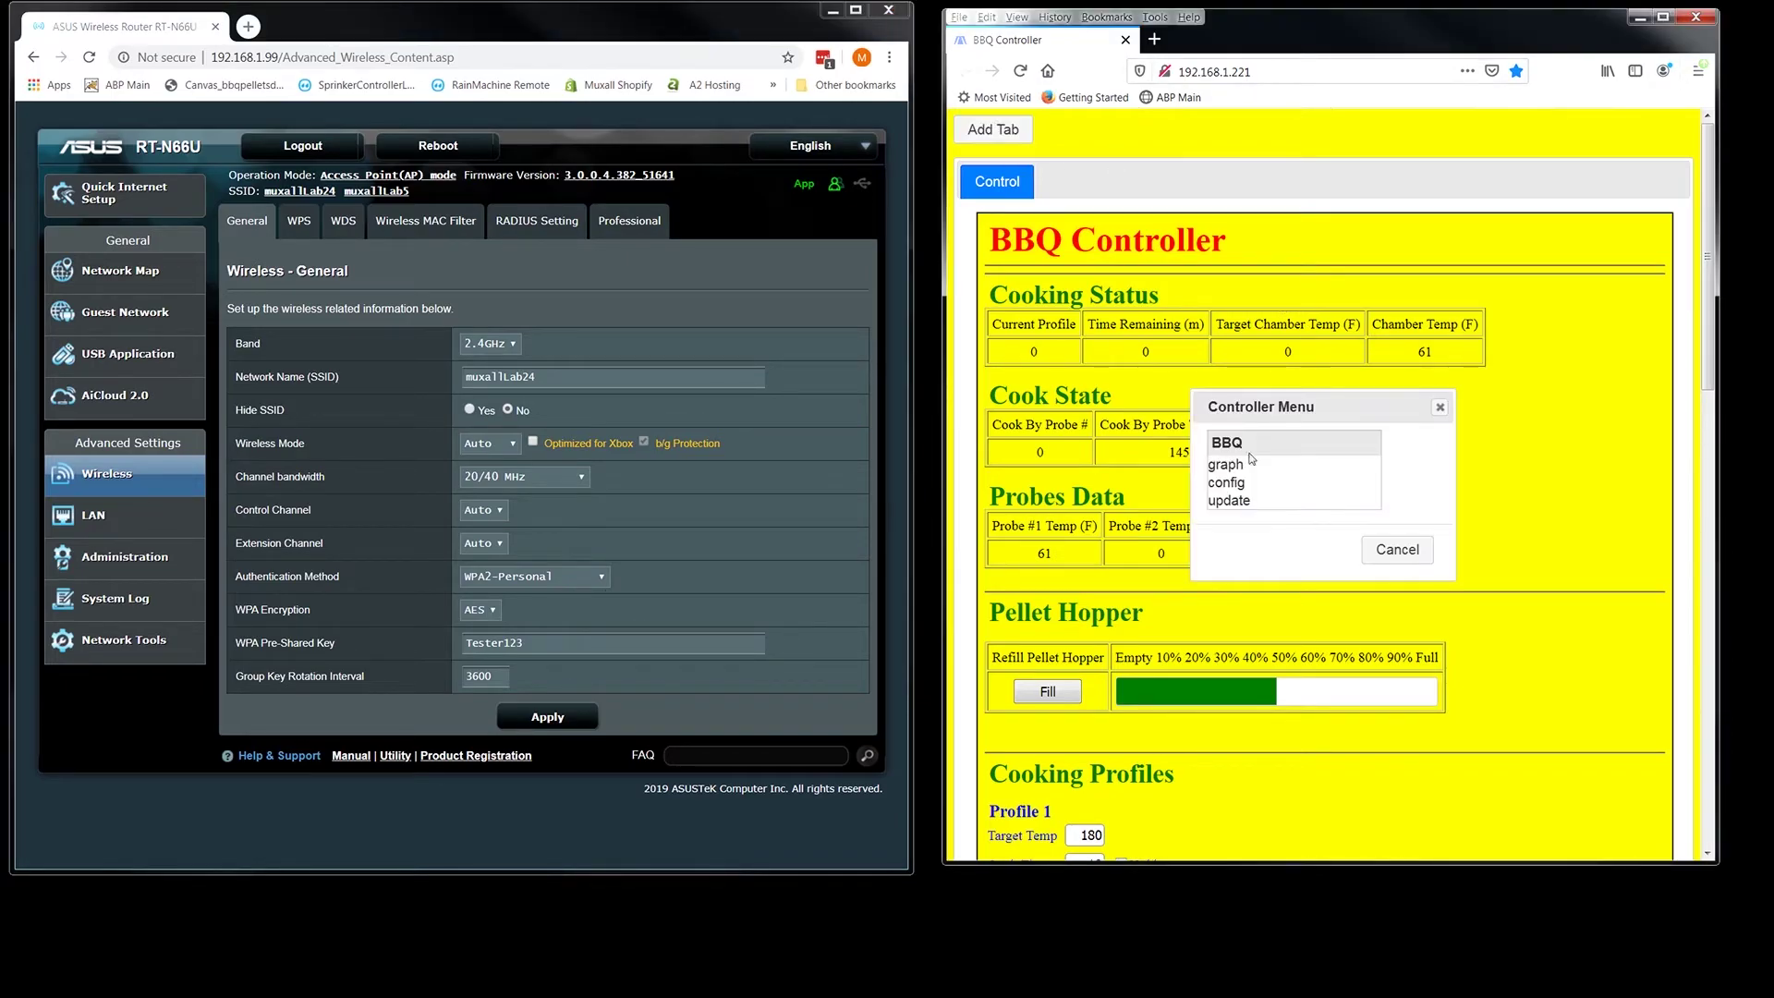
{"action": "left_click", "coordinate": [1229, 501]}
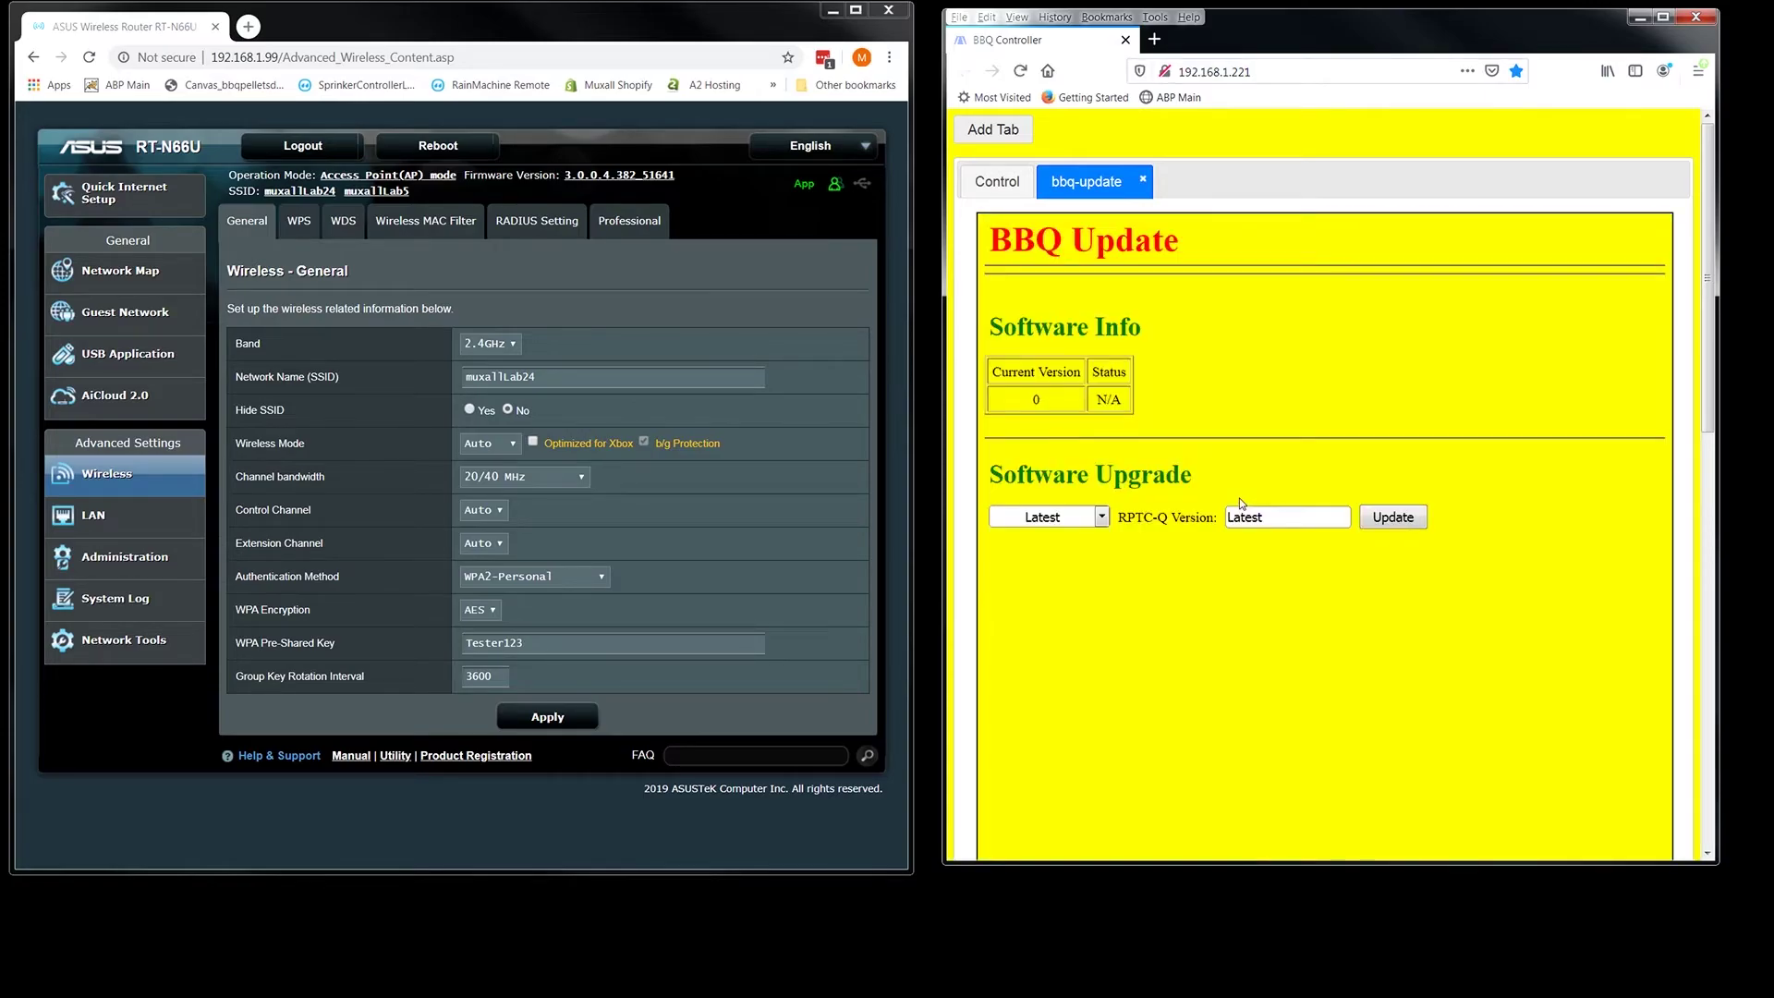
{"action": "left_click", "coordinate": [1103, 518]}
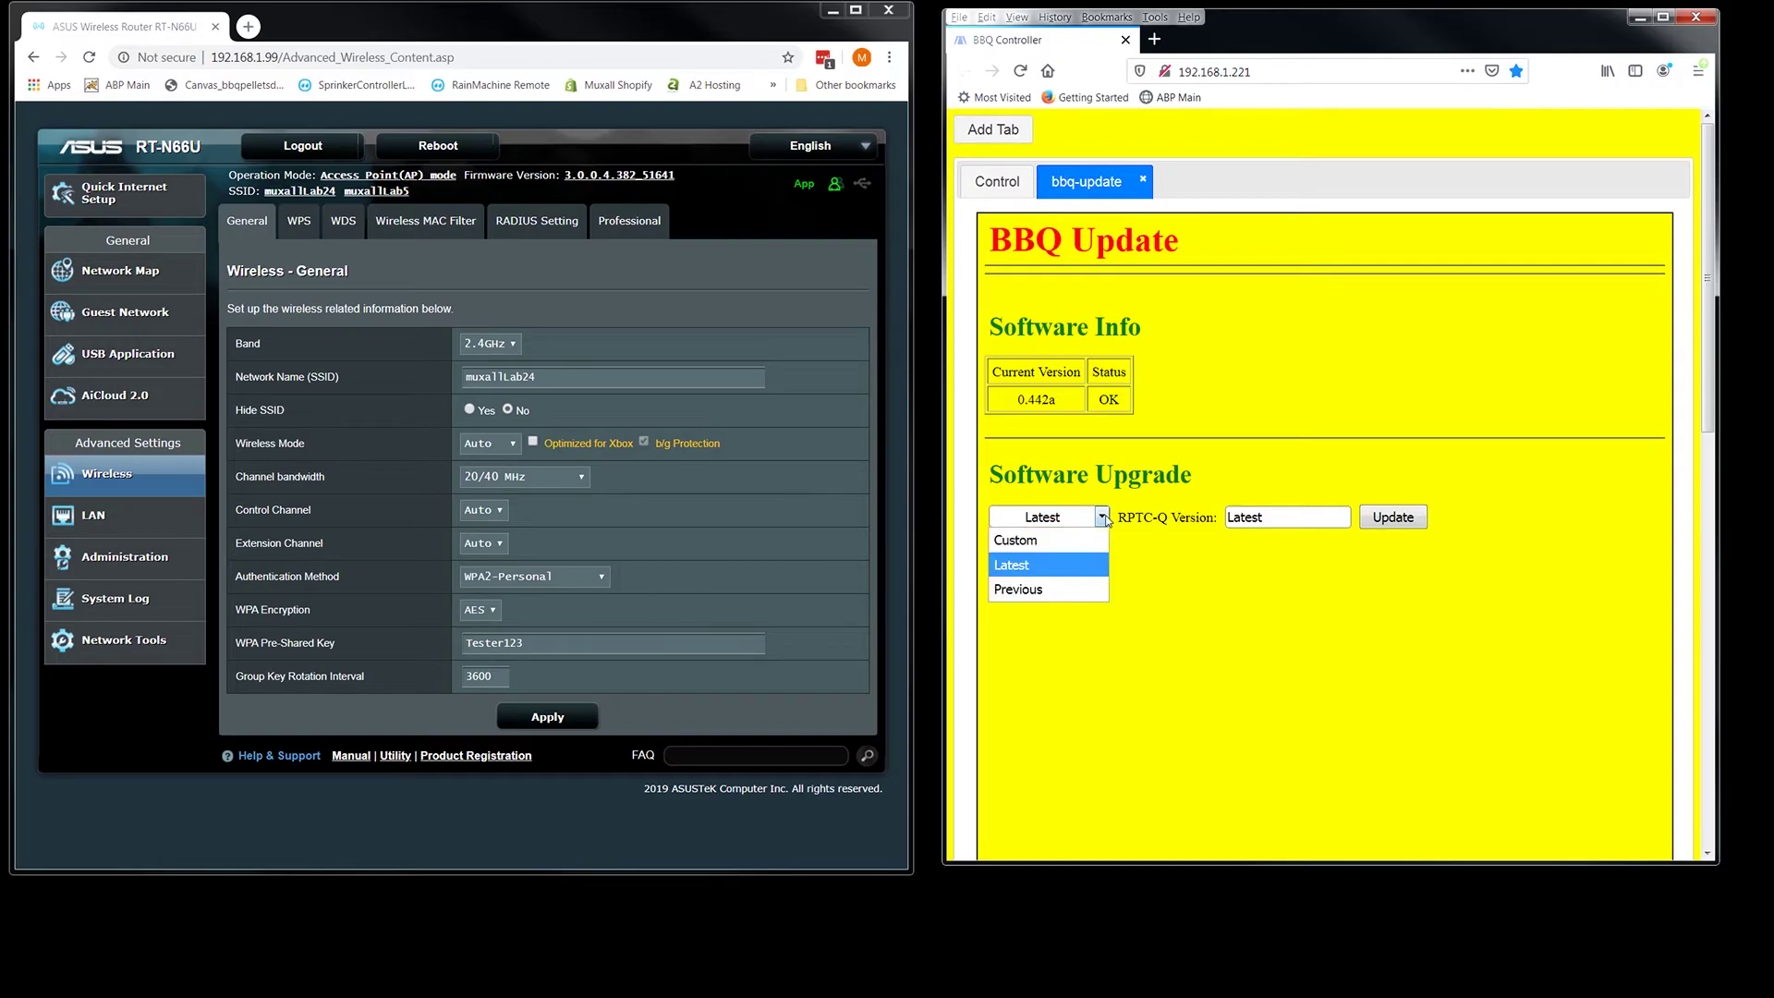
{"action": "left_click", "coordinate": [1032, 591]}
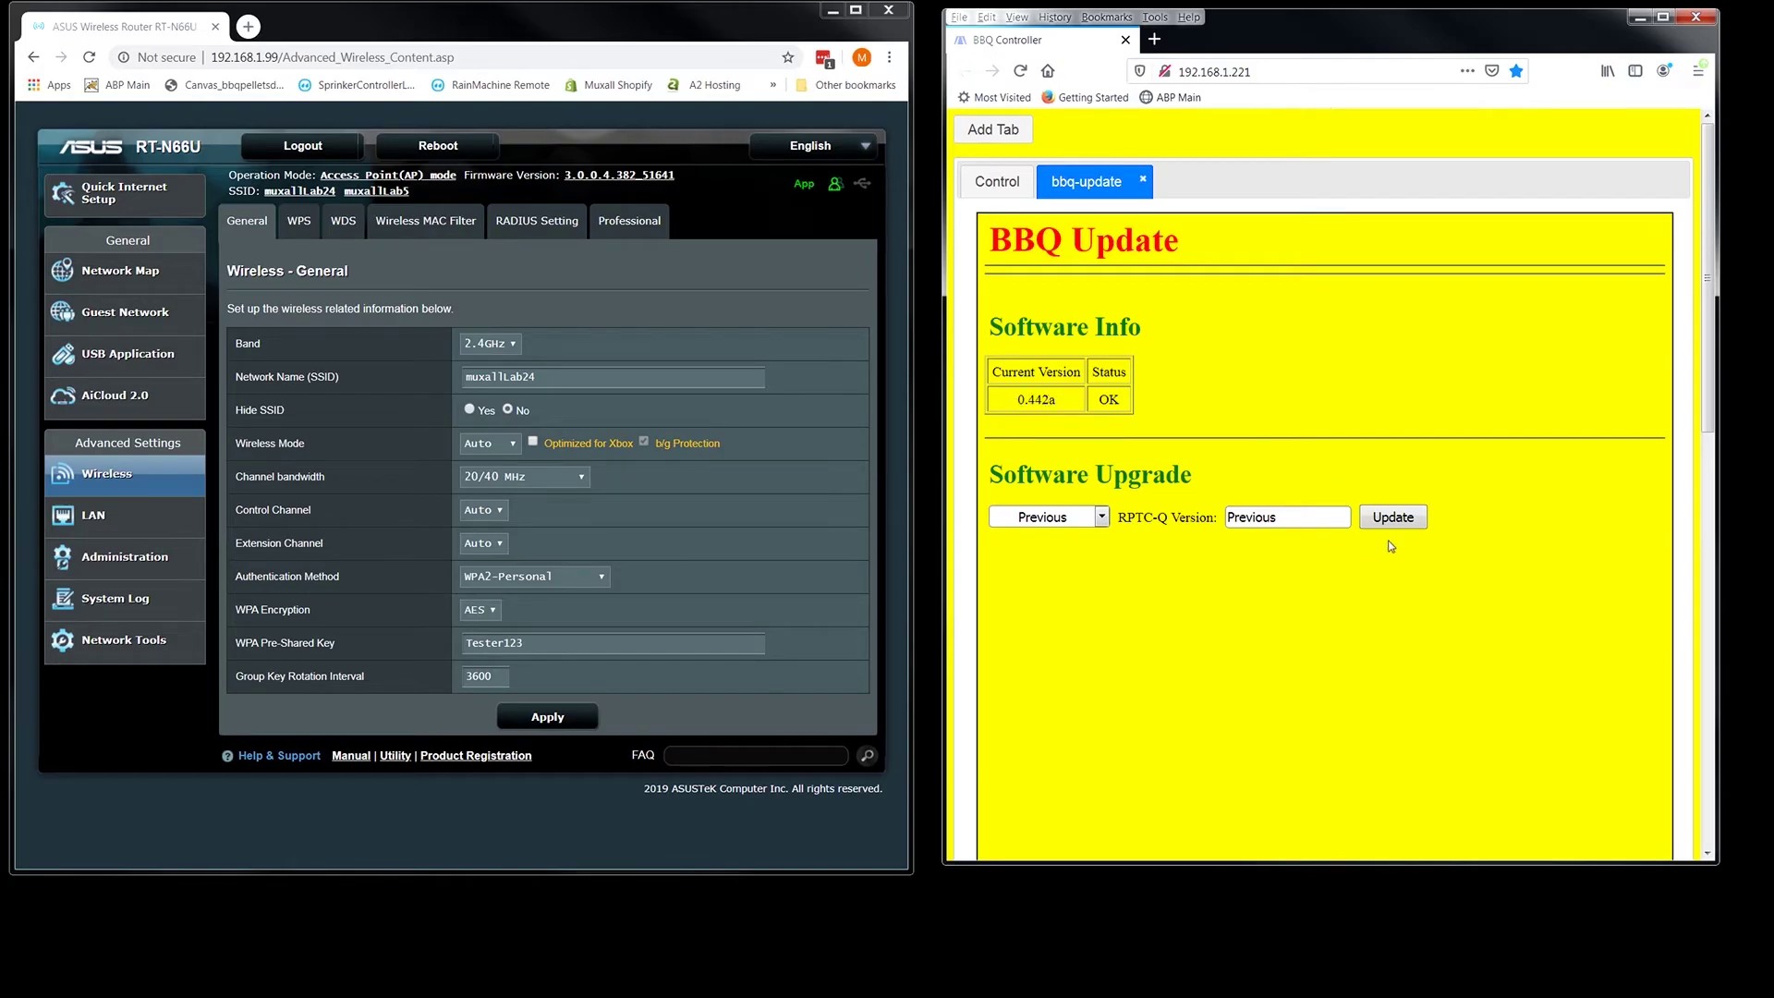
{"action": "left_click", "coordinate": [1393, 522]}
{"action": "left_click", "coordinate": [1345, 418]}
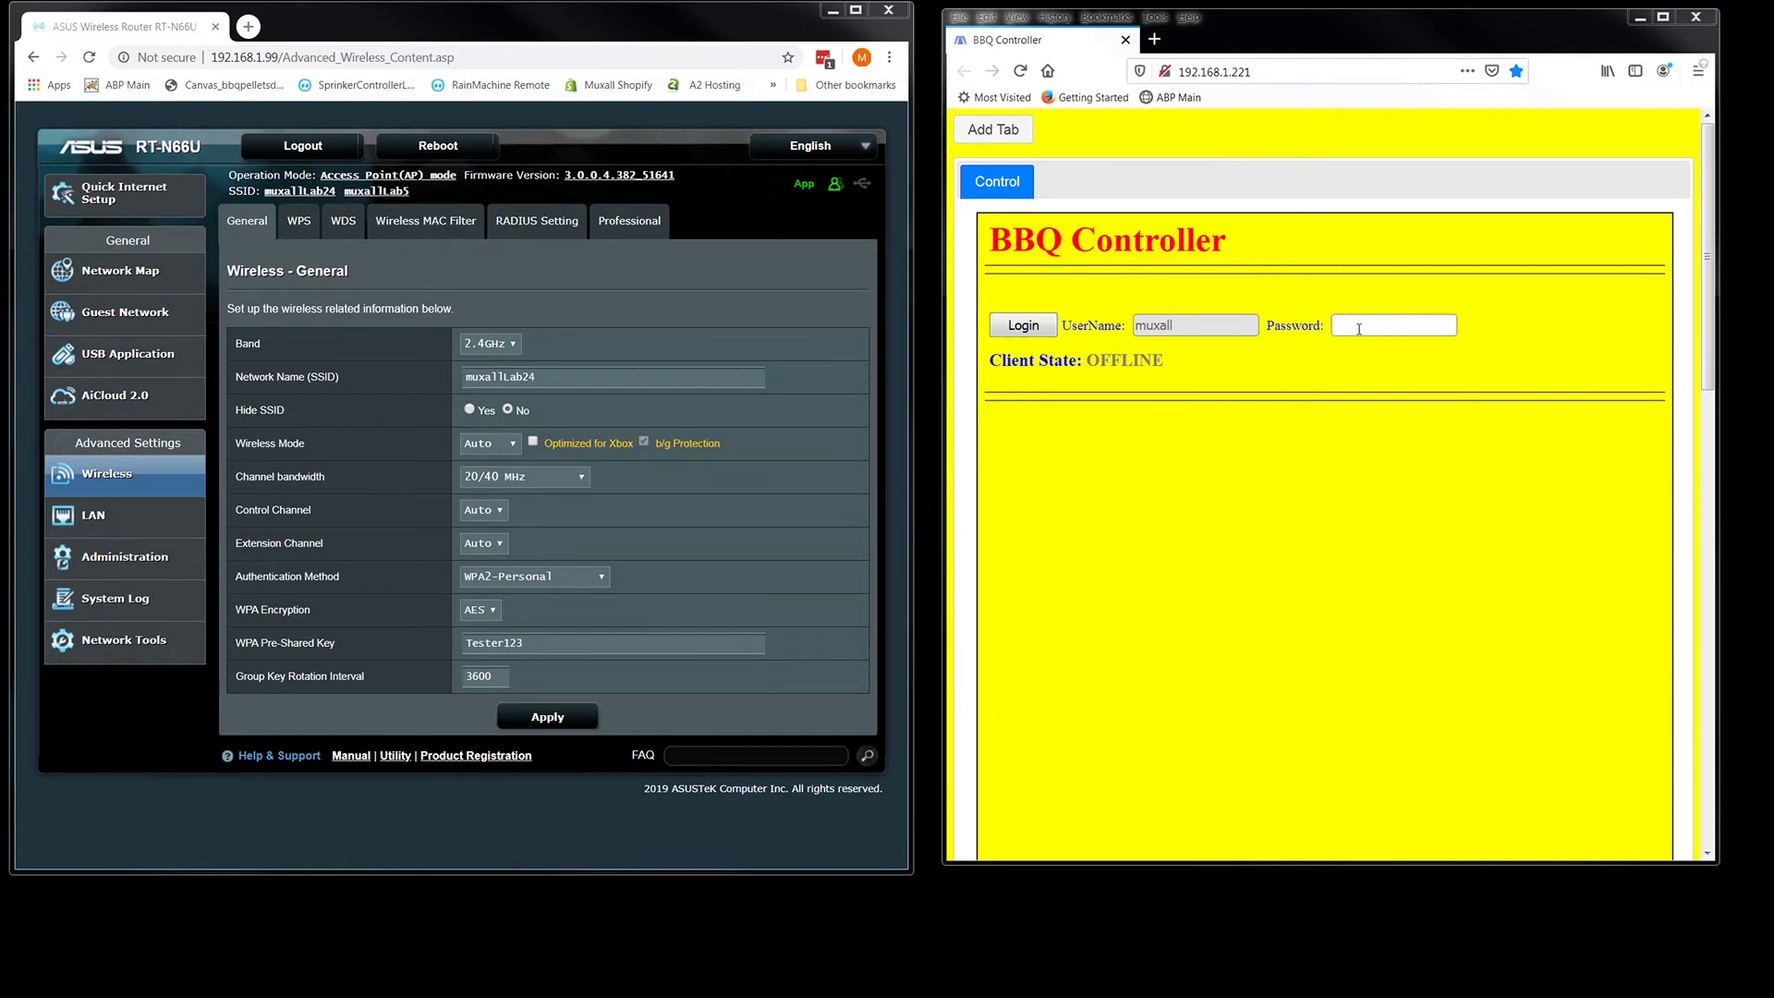
Log back in to the BBQ controller with the account password and open its update page to check the software version.
{"action": "left_click", "coordinate": [1359, 327]}
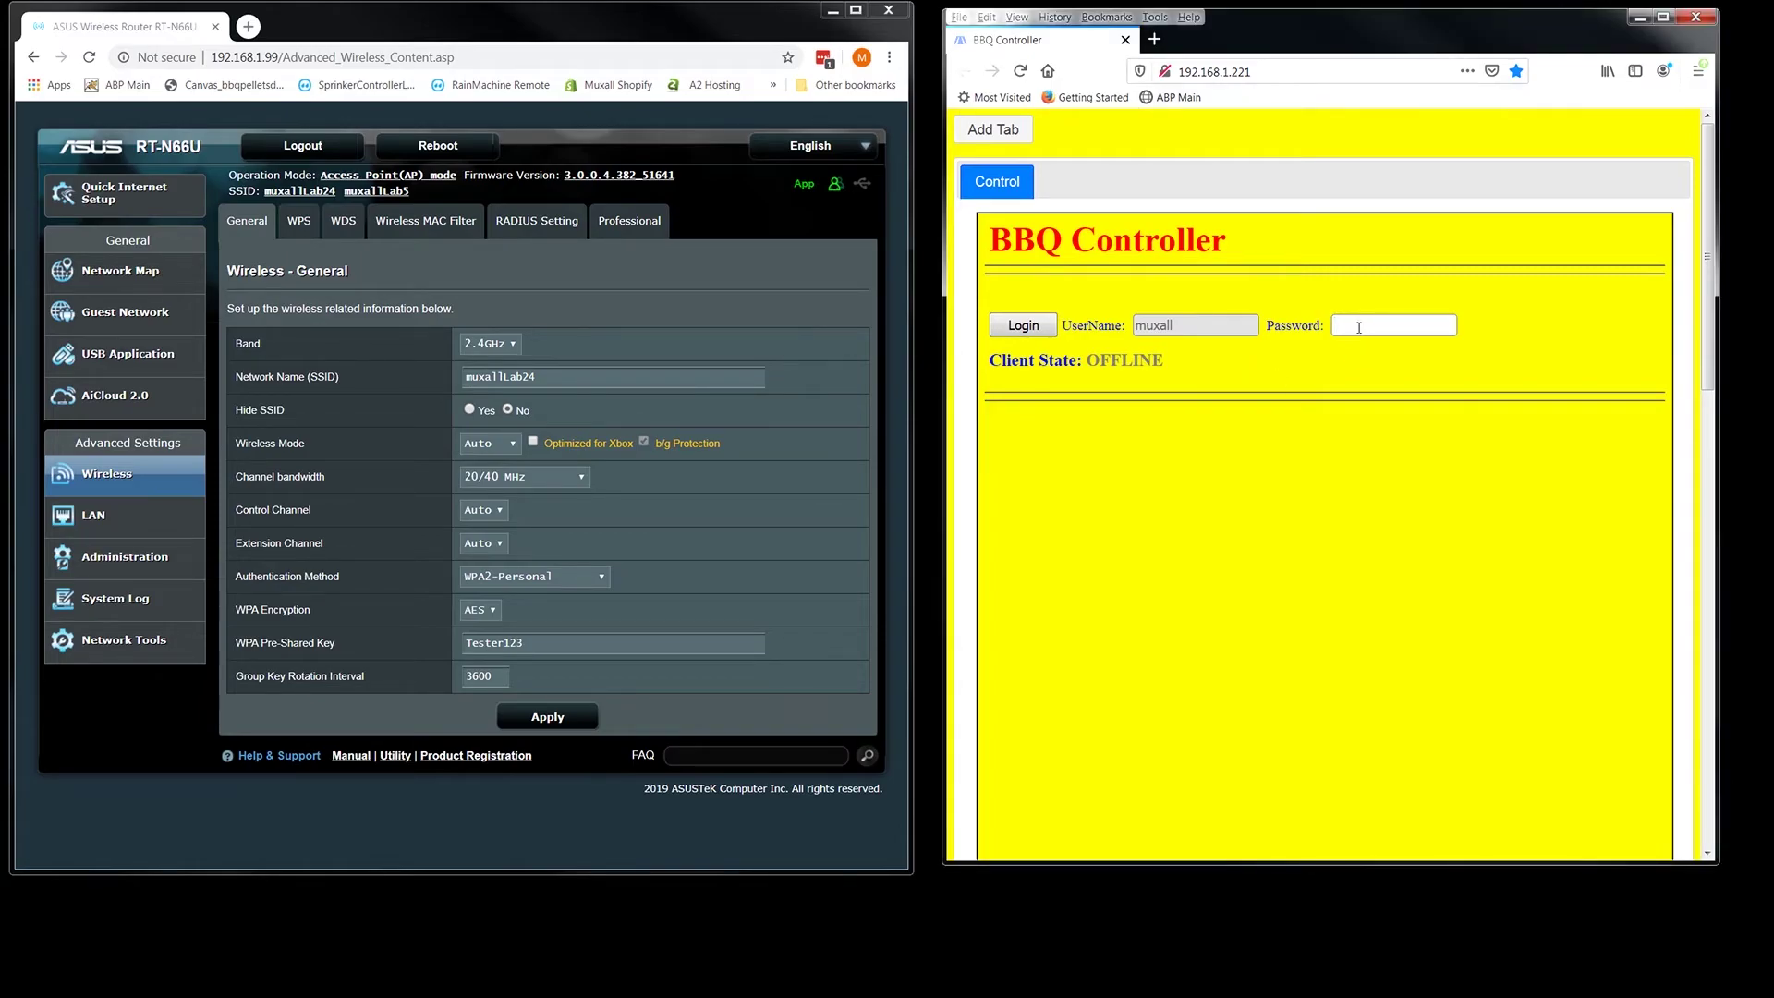
{"action": "type", "text": "********"}
{"action": "key", "text": "Return"}
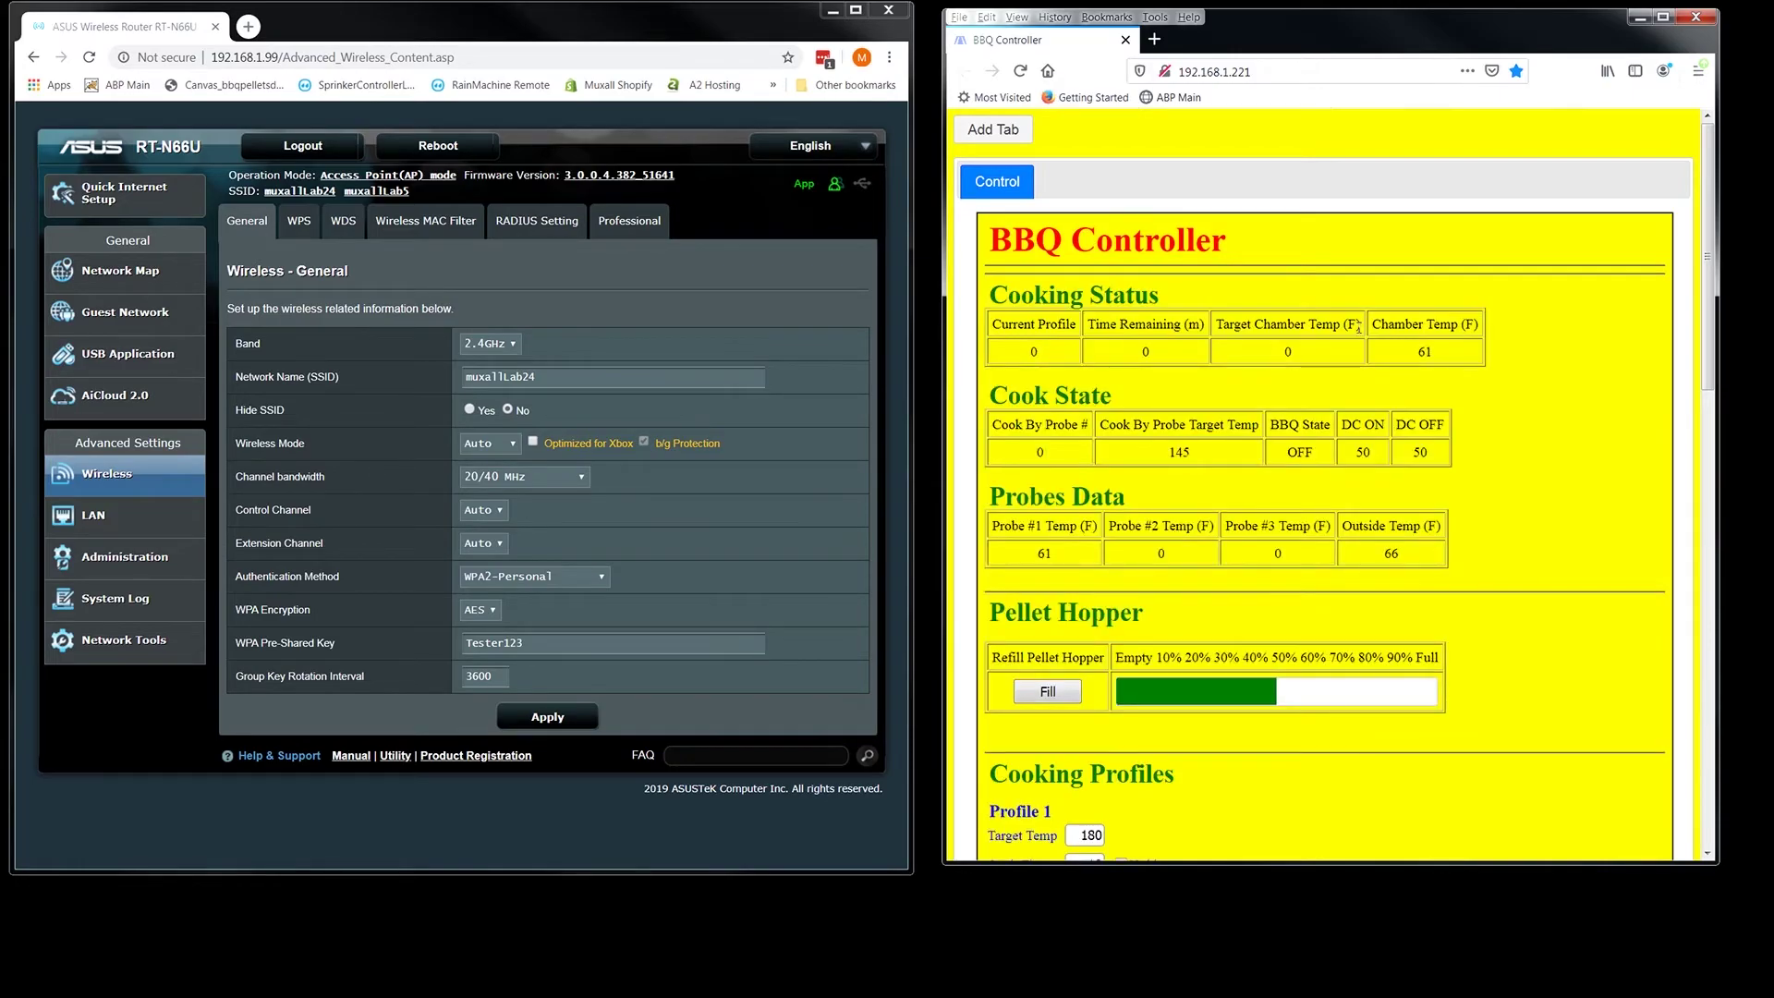
{"action": "left_click", "coordinate": [995, 132]}
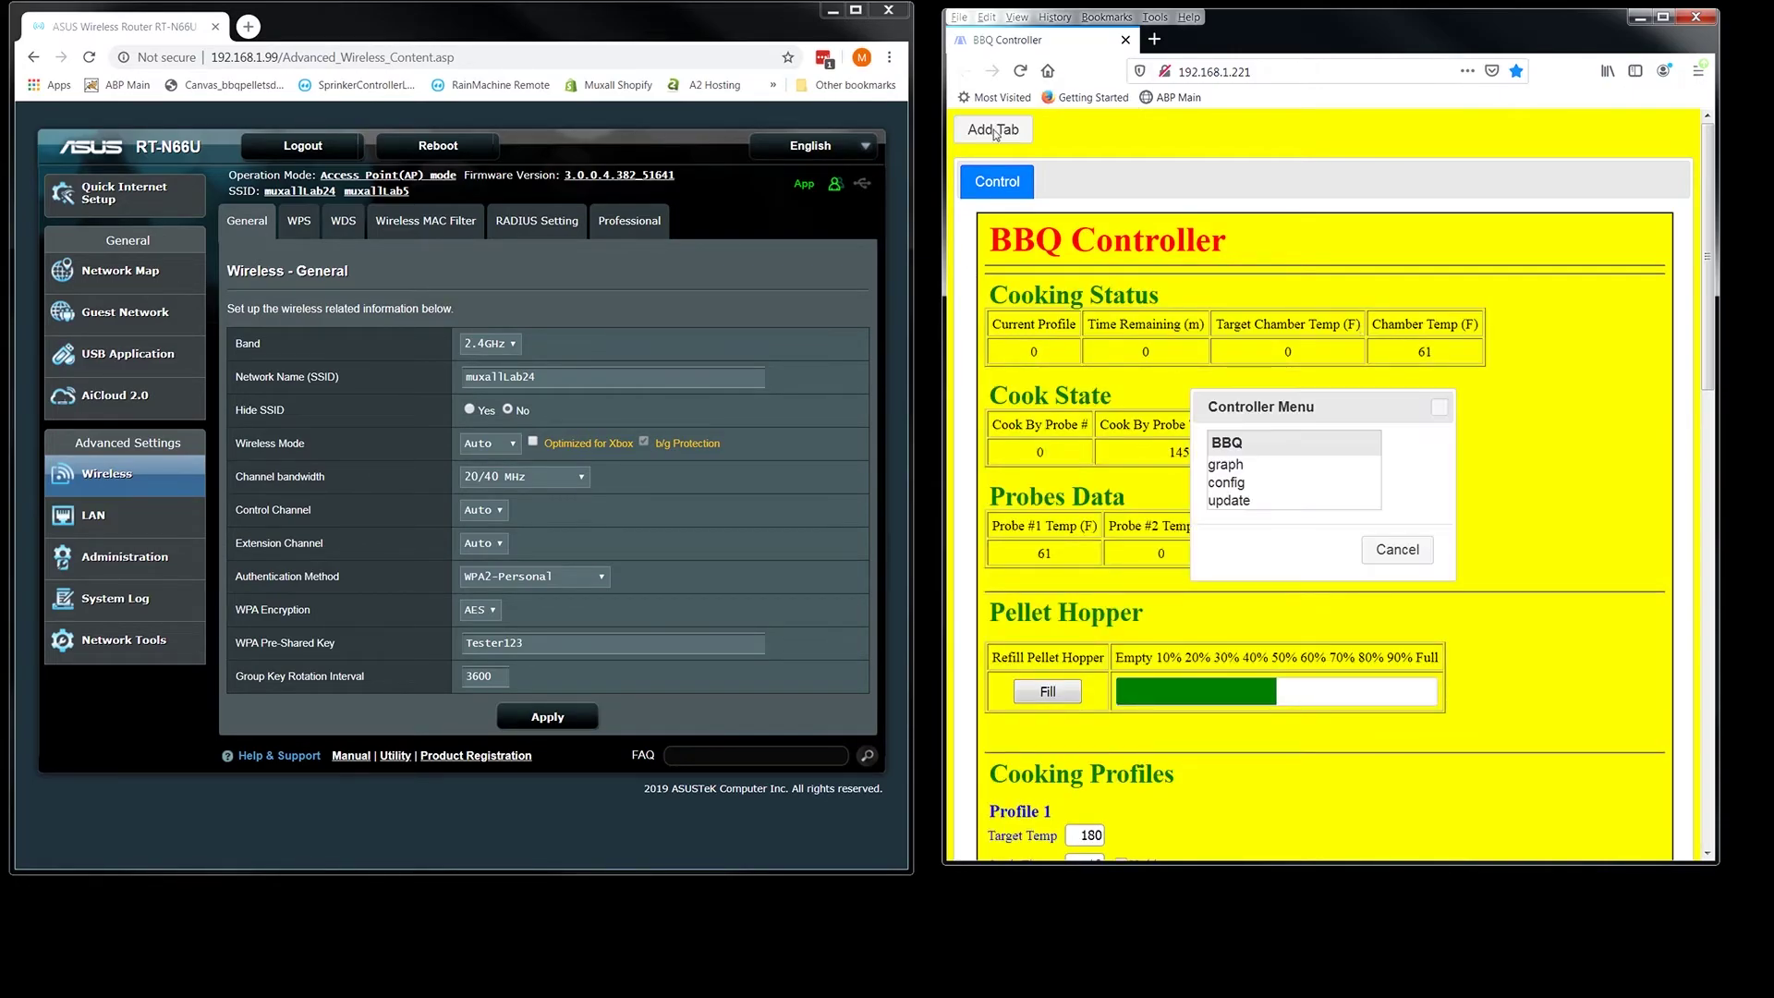
{"action": "left_click", "coordinate": [1236, 504]}
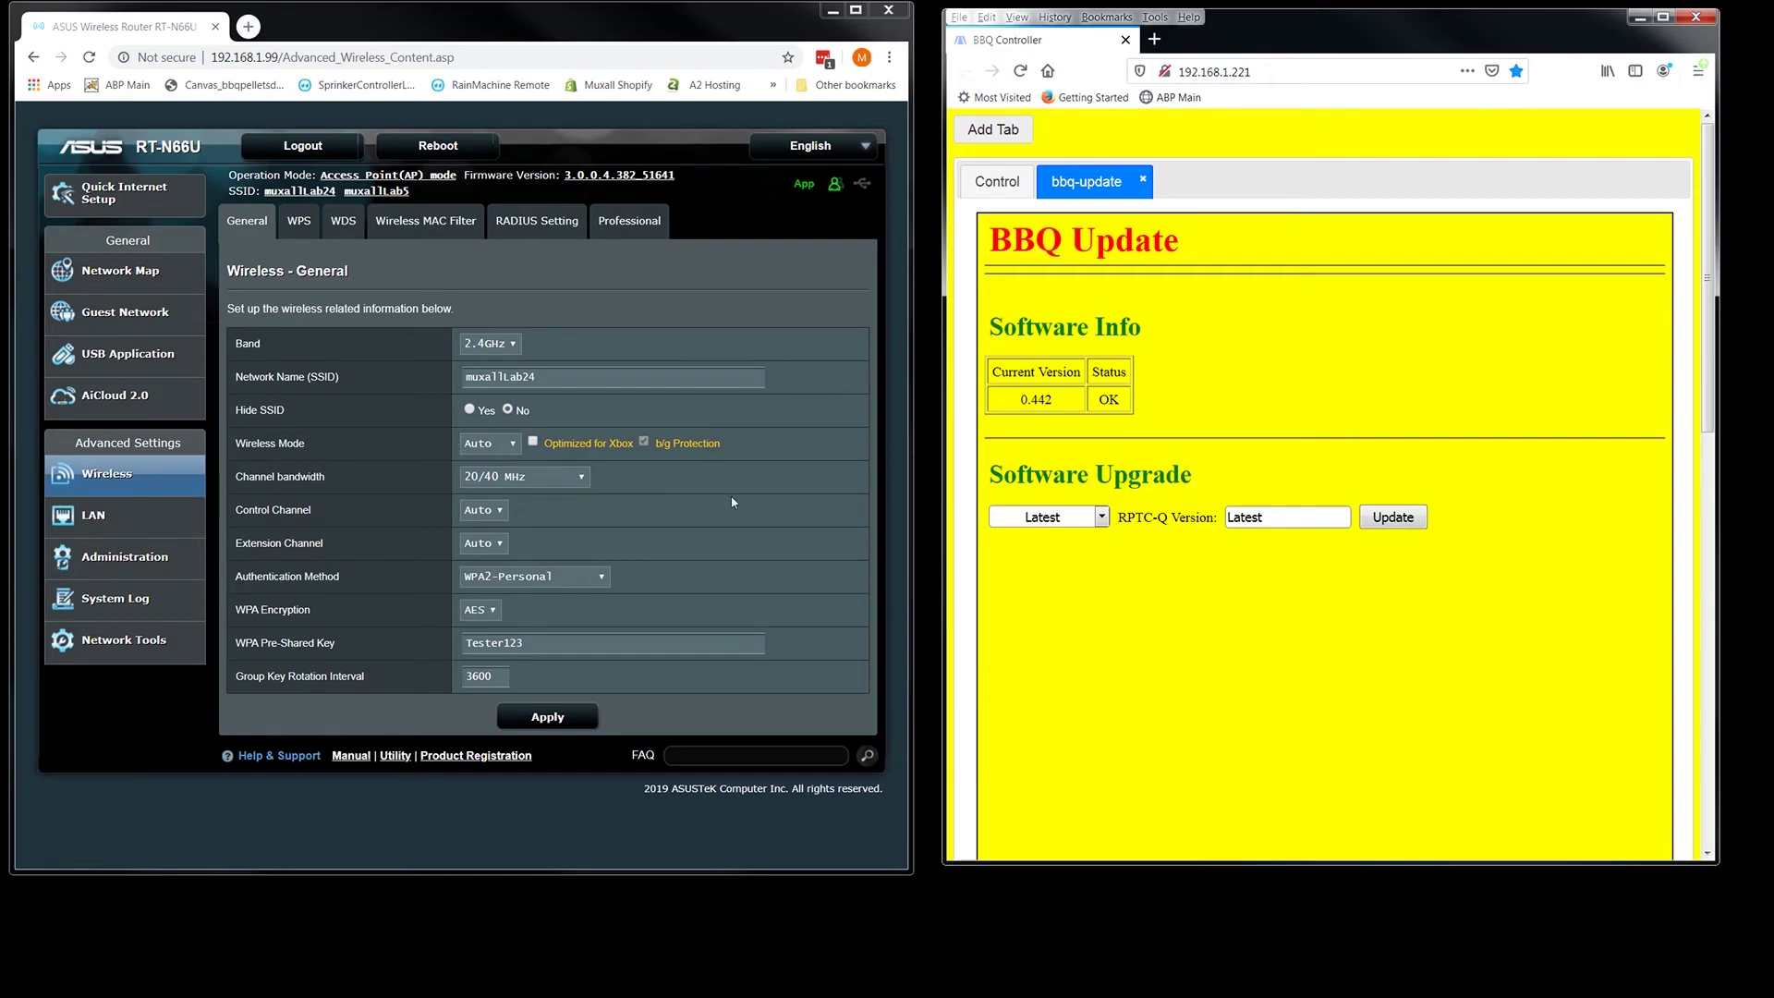
Review the router's professional wireless settings for the 2.4GHz band and return to the general wireless settings.
{"action": "left_click", "coordinate": [629, 221]}
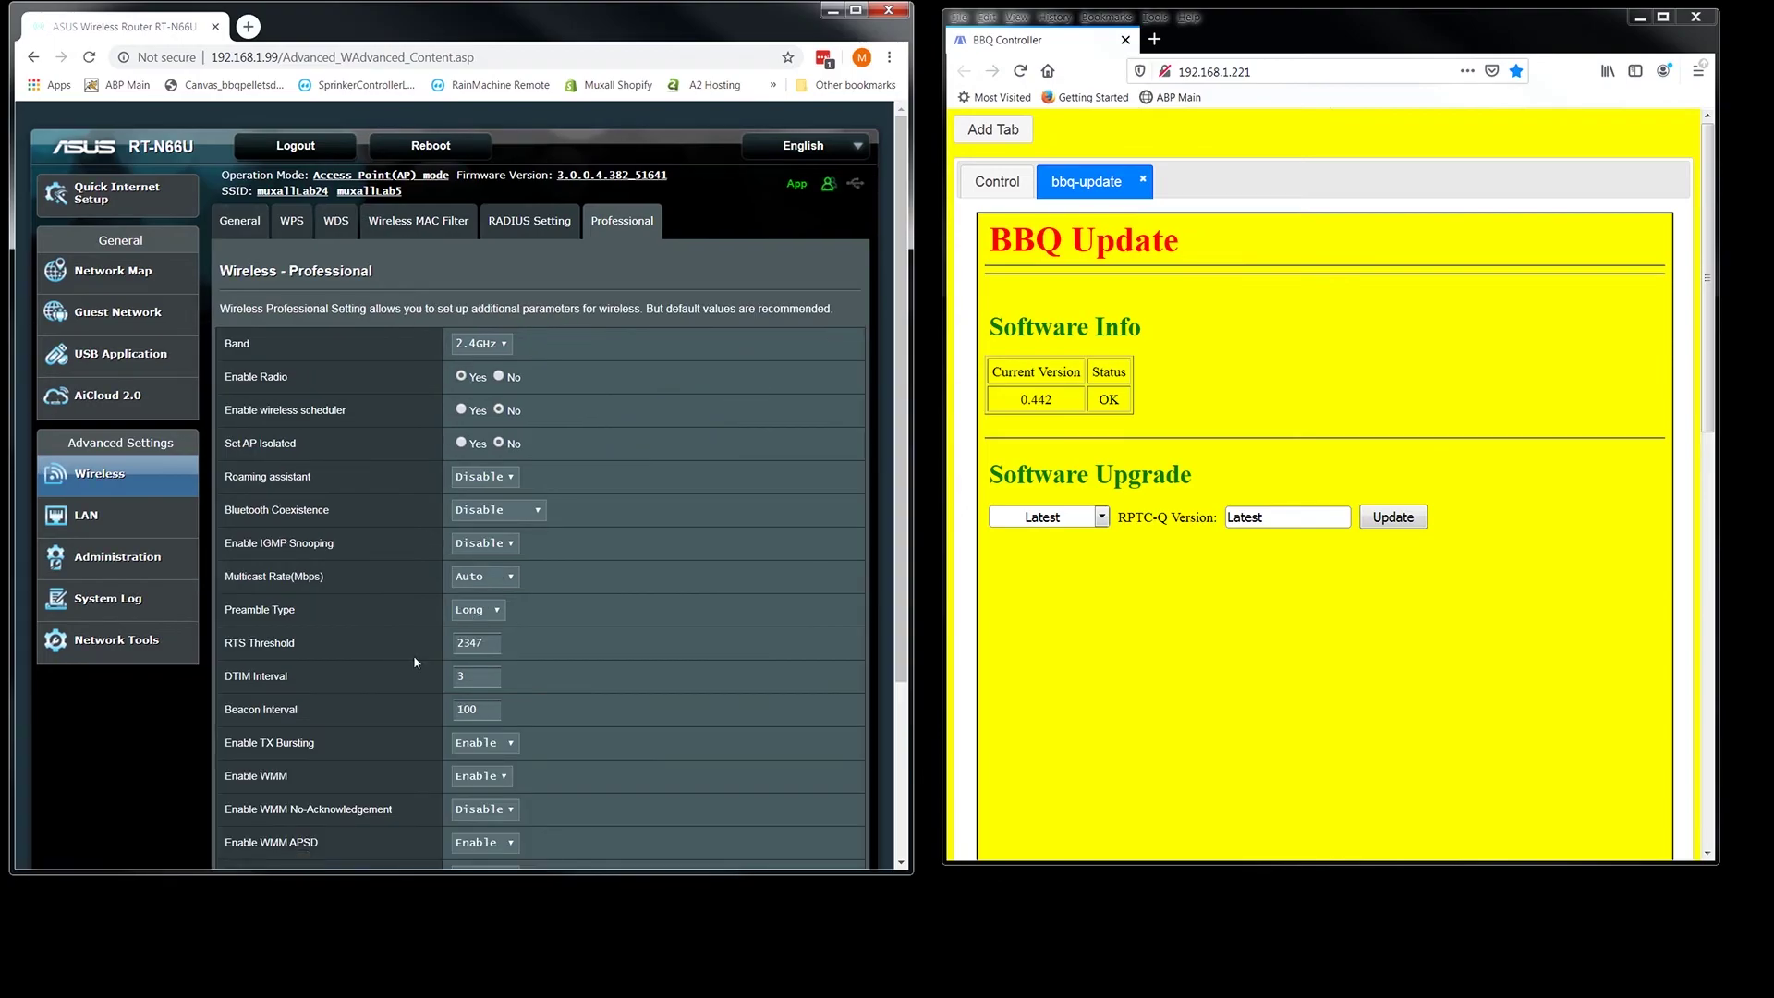
{"action": "scroll", "coordinate": [487, 745], "scroll_direction": "down", "scroll_amount": 3}
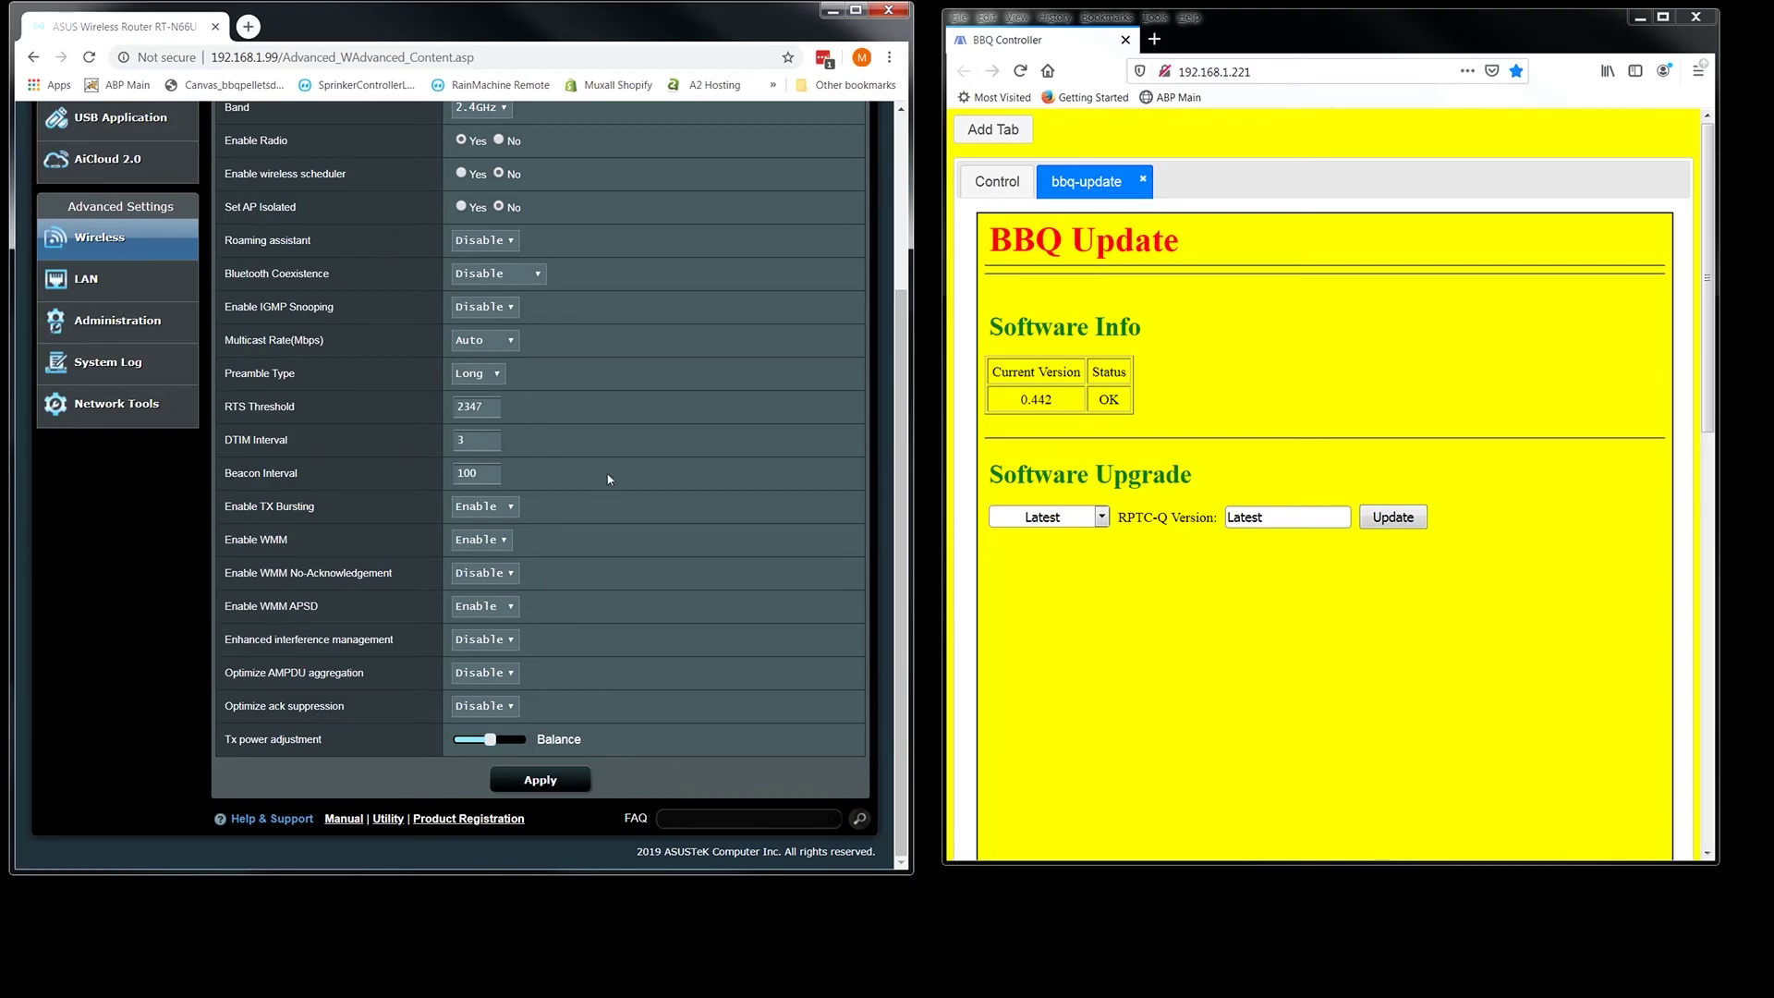
{"action": "scroll", "coordinate": [564, 549], "scroll_direction": "up", "scroll_amount": 3}
{"action": "left_click", "coordinate": [239, 220]}
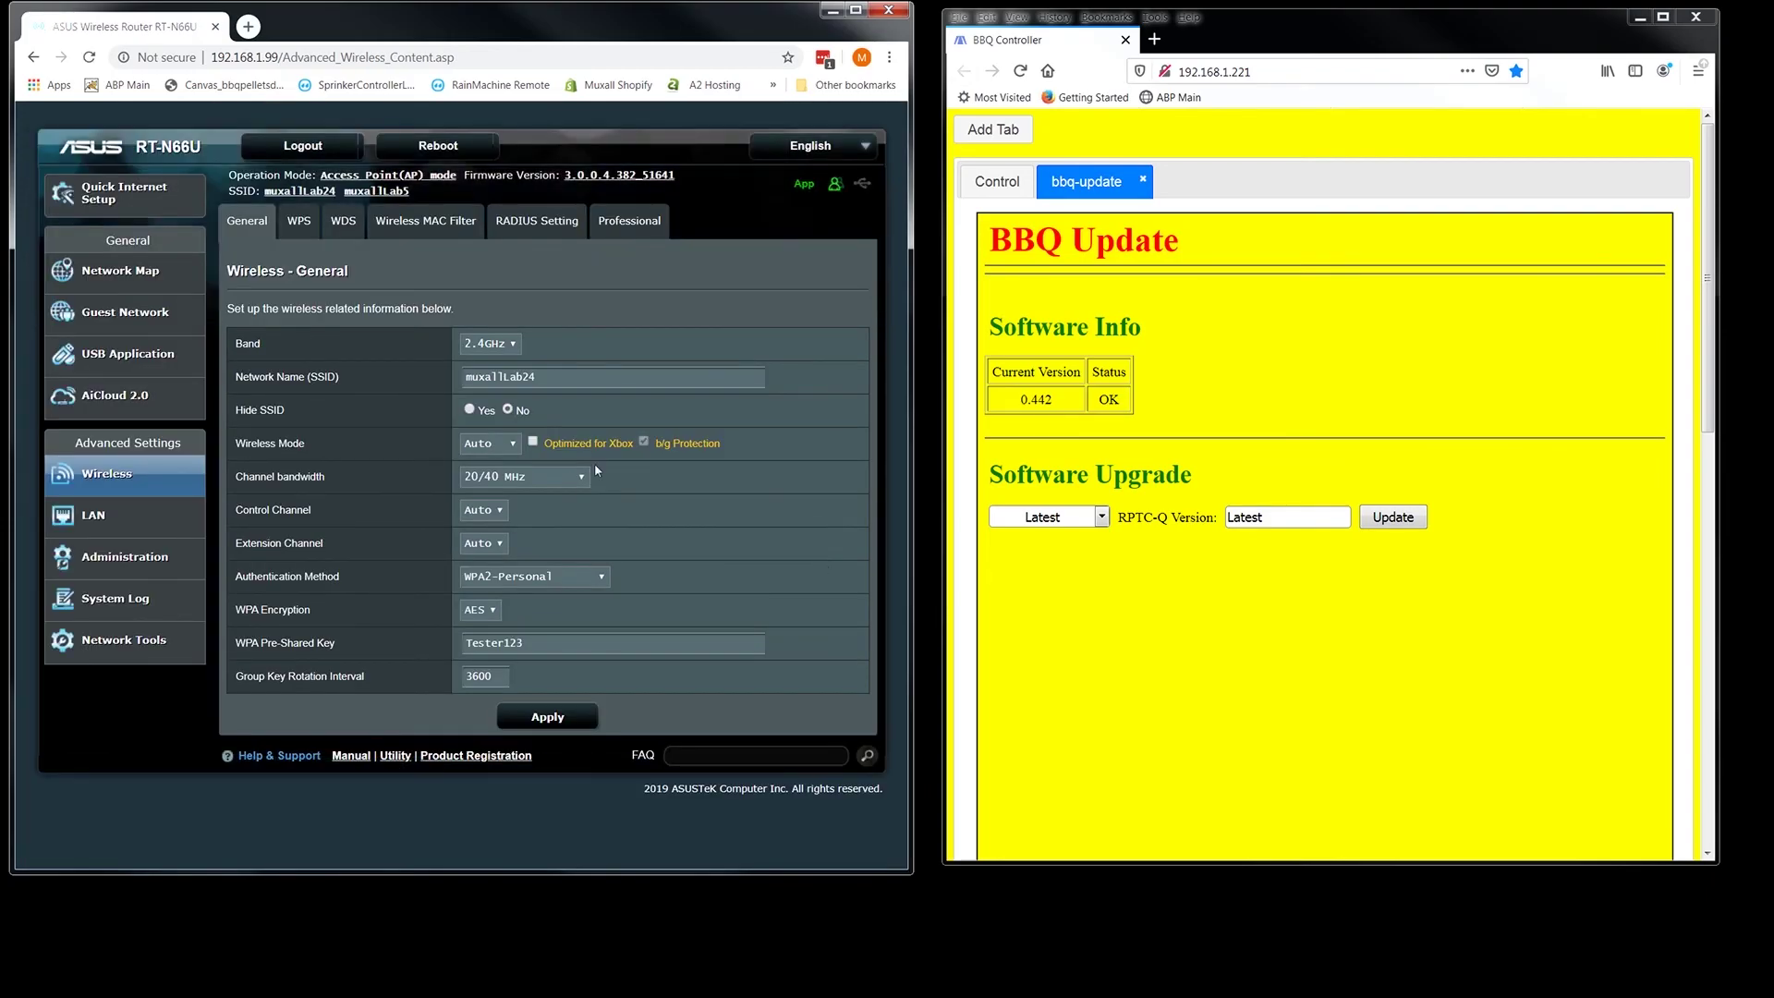
{"action": "left_click", "coordinate": [508, 445]}
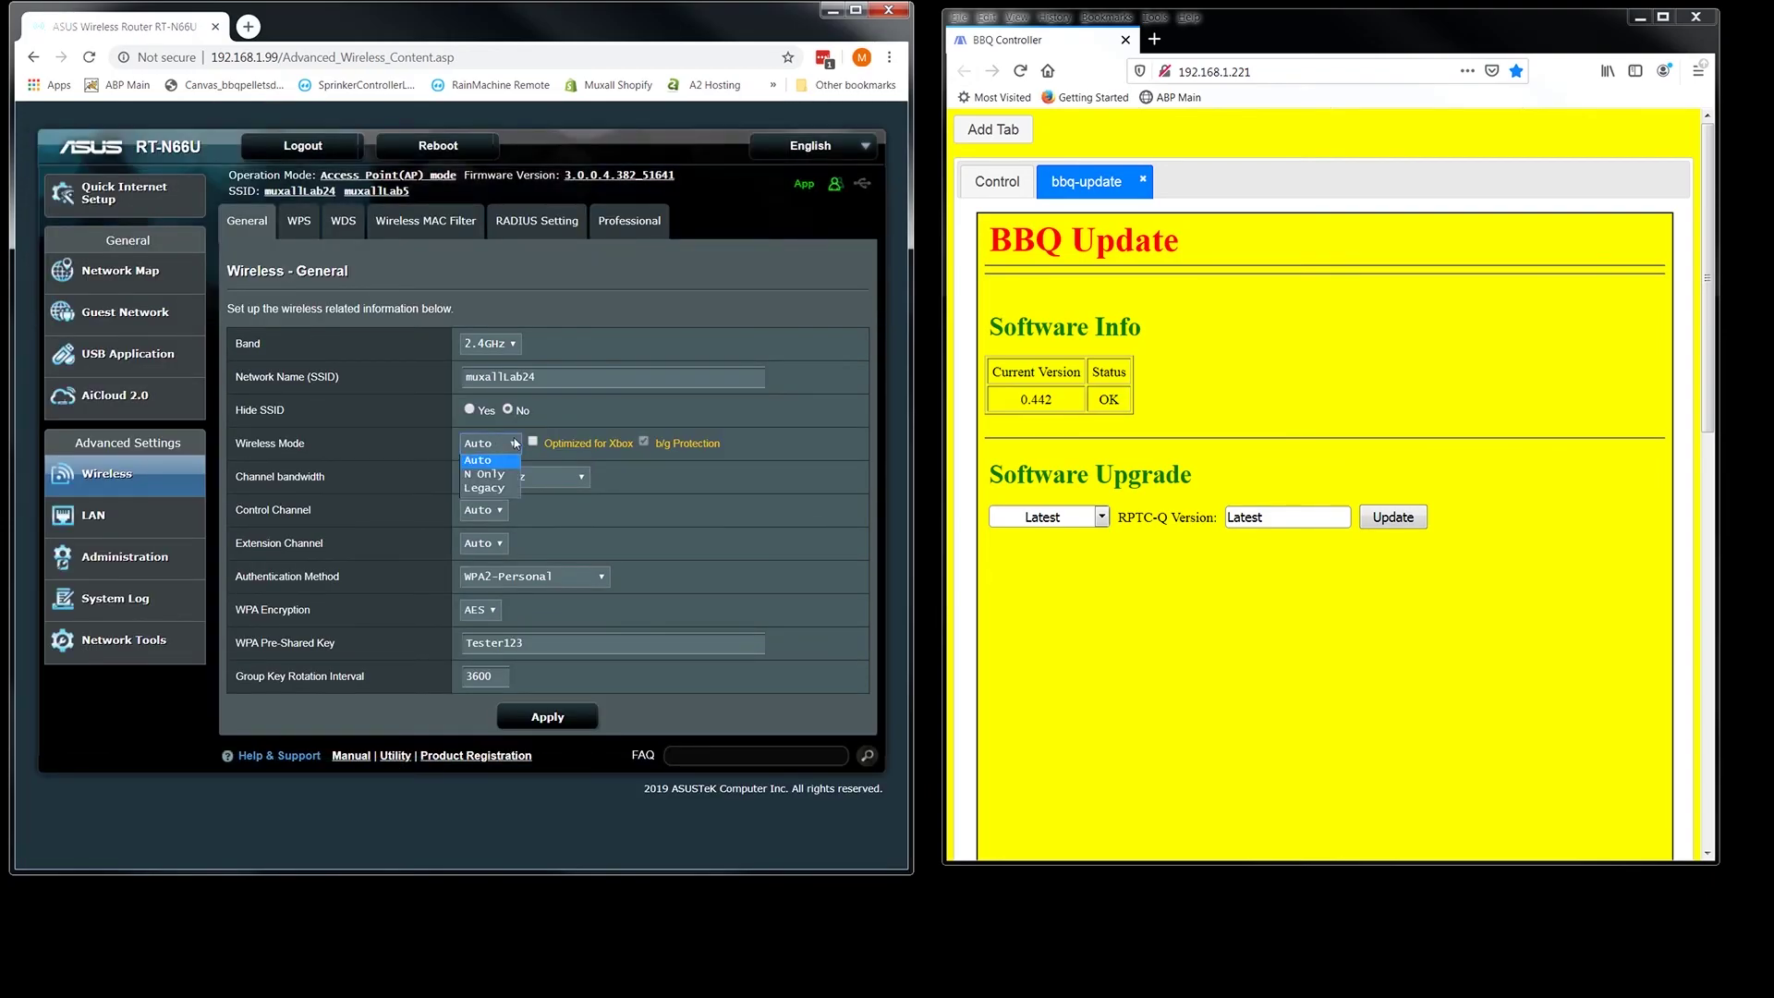
{"action": "left_click", "coordinate": [489, 489]}
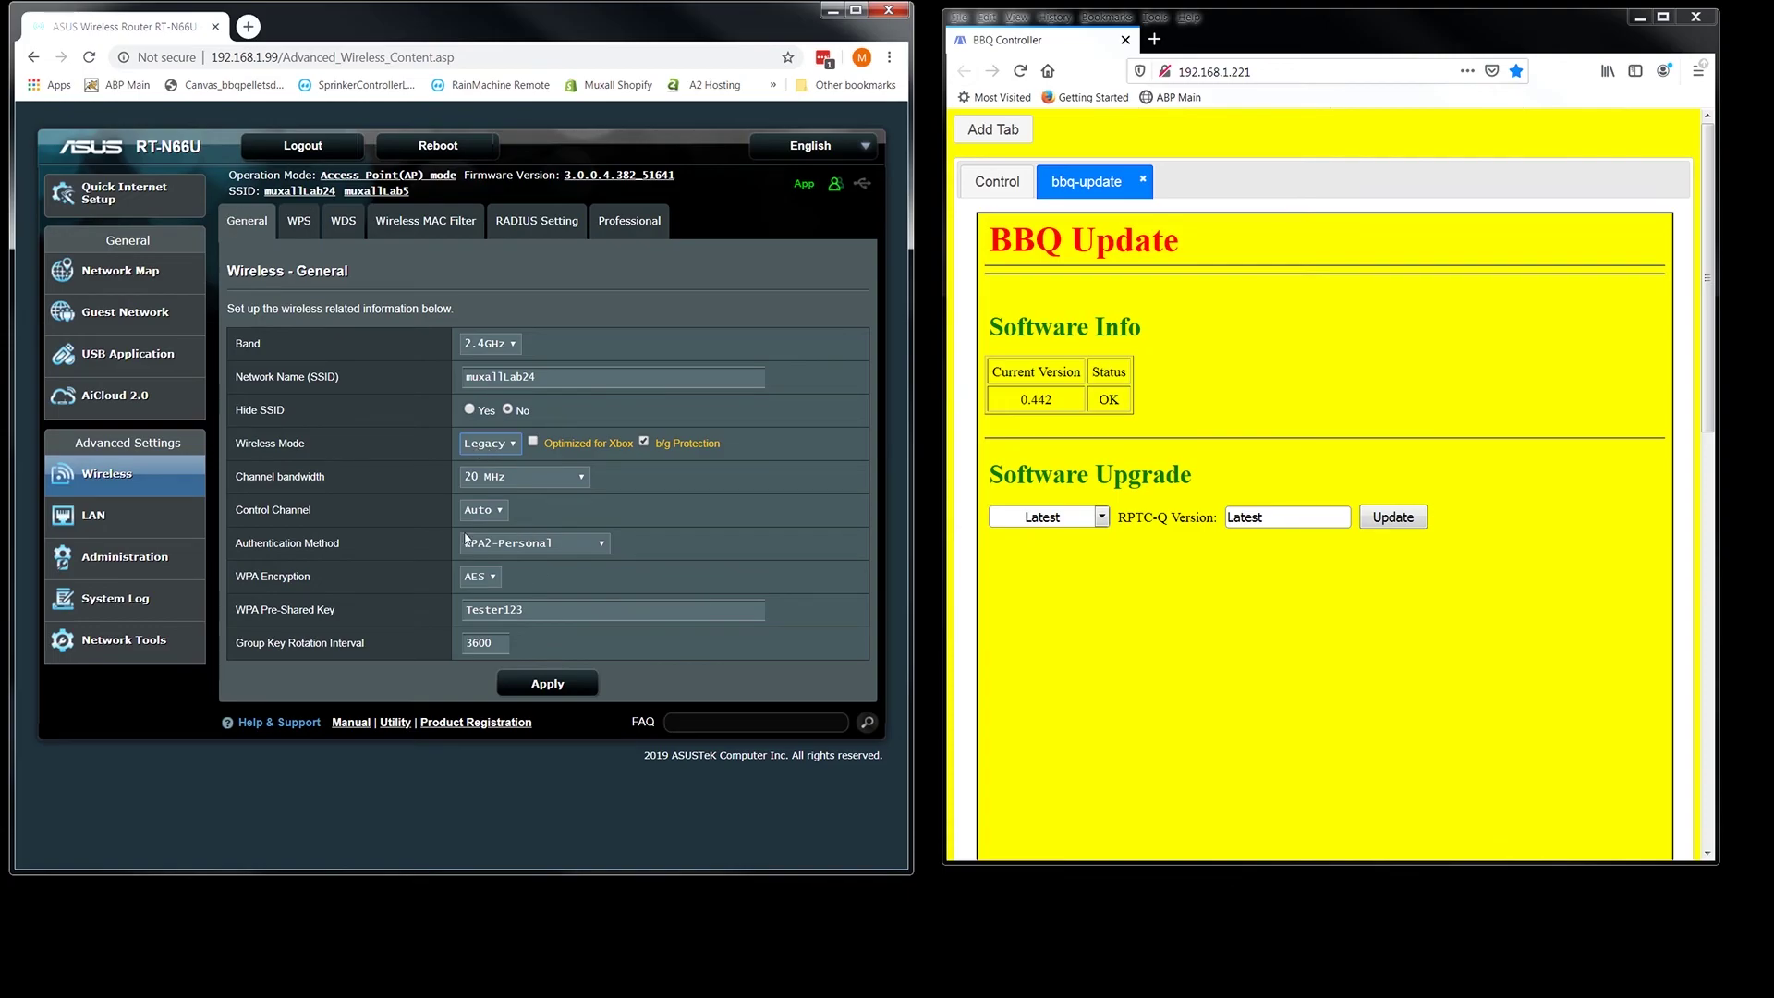
{"action": "left_click", "coordinate": [626, 224]}
{"action": "scroll", "coordinate": [628, 608], "scroll_direction": "down", "scroll_amount": 3}
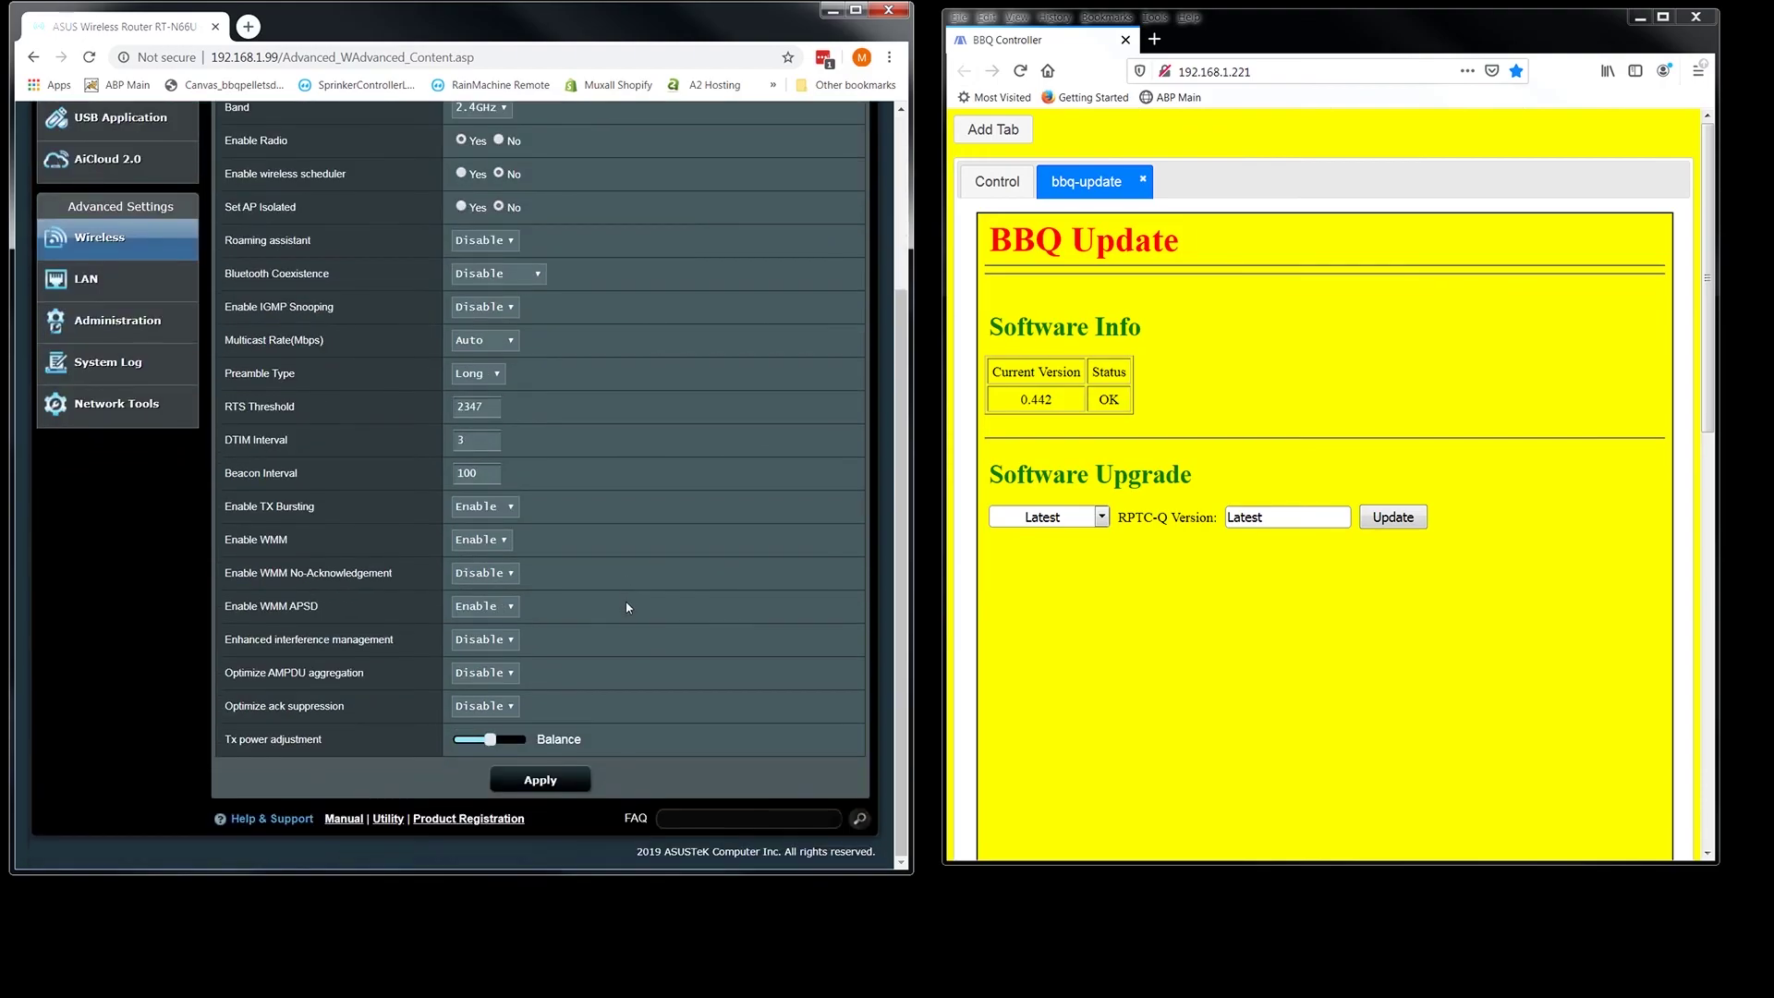
{"action": "left_click", "coordinate": [504, 508]}
{"action": "left_click", "coordinate": [478, 536]}
{"action": "left_click", "coordinate": [506, 539]}
{"action": "left_click", "coordinate": [506, 544]}
{"action": "left_click", "coordinate": [506, 543]}
{"action": "left_click", "coordinate": [506, 545]}
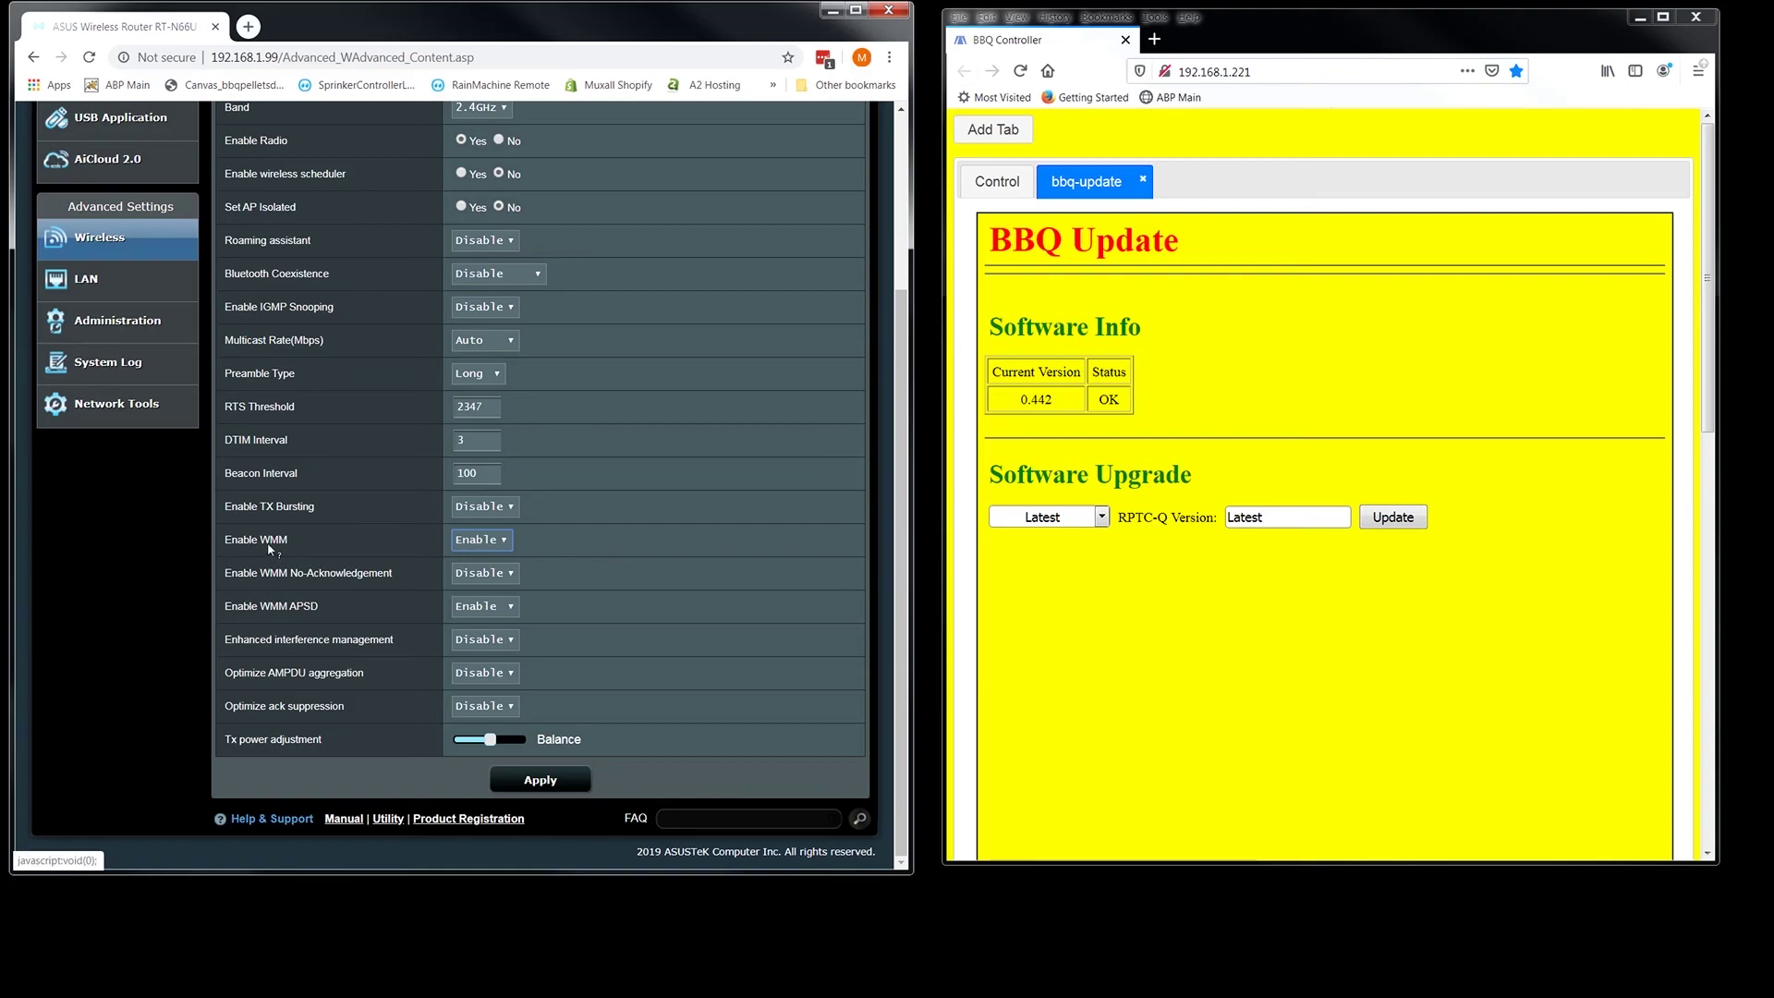
{"action": "left_click", "coordinate": [504, 541]}
{"action": "left_click", "coordinate": [507, 545]}
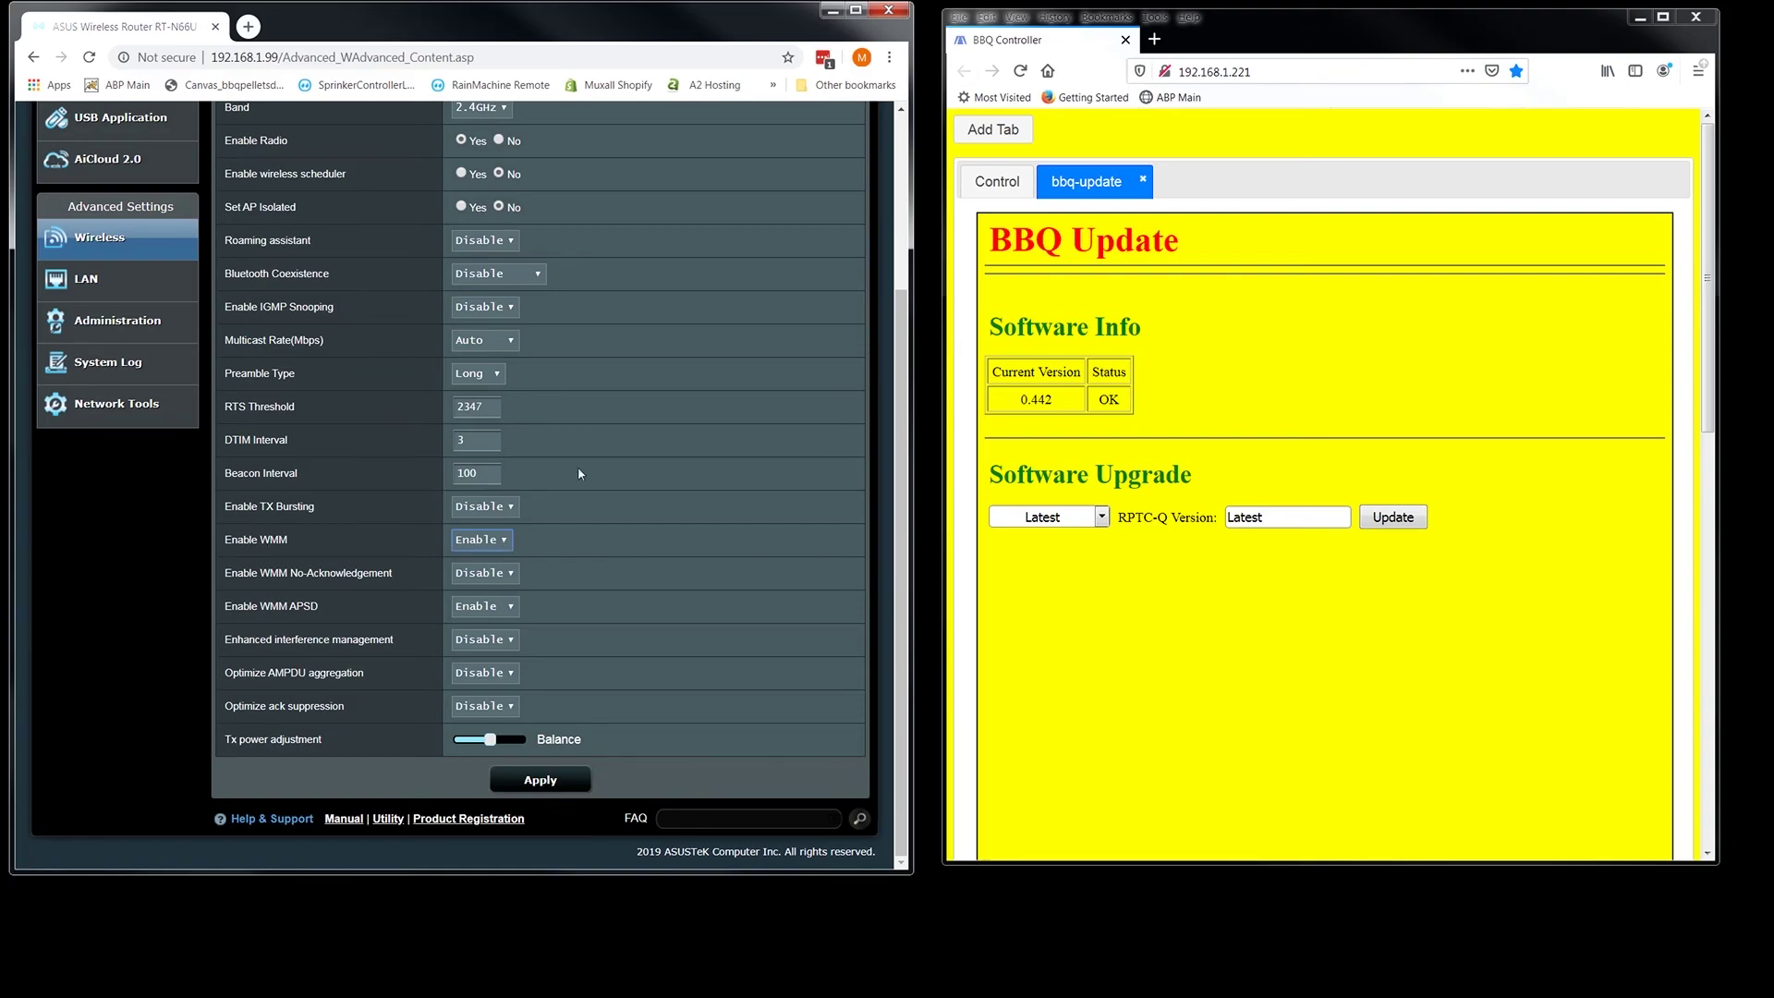
{"action": "scroll", "coordinate": [578, 468], "scroll_direction": "up", "scroll_amount": 5}
{"action": "left_click", "coordinate": [242, 222]}
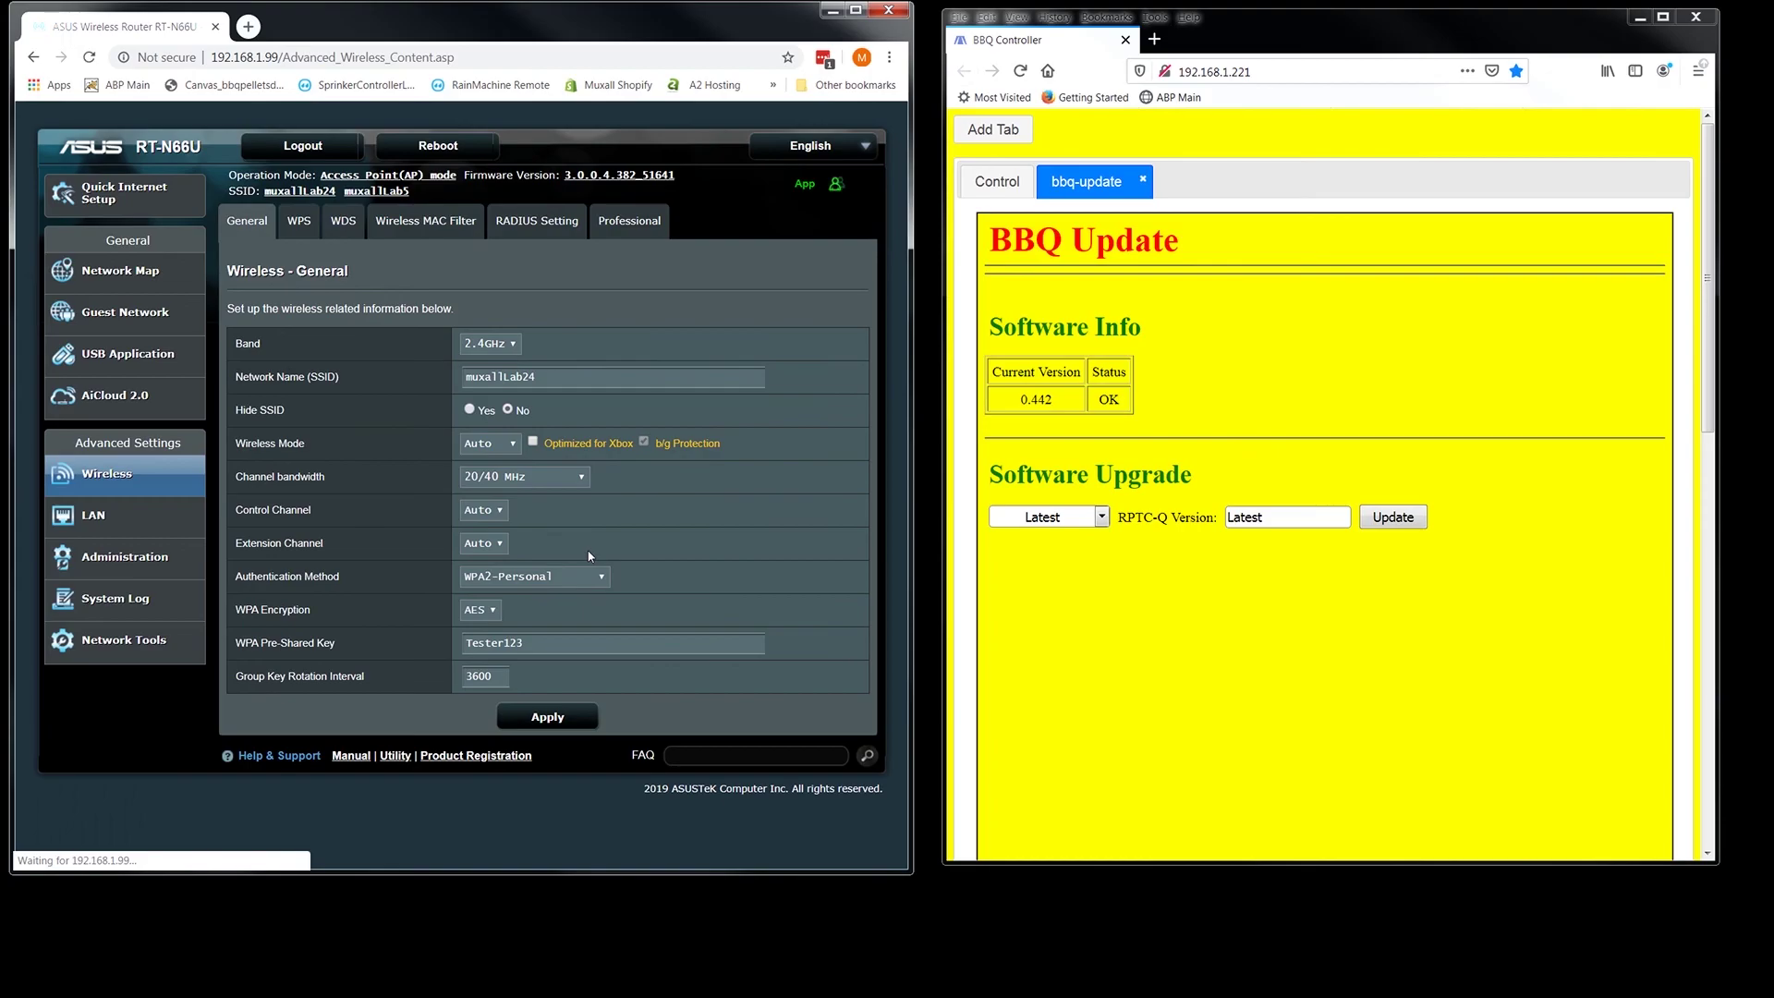
Set the 2.4GHz band's wireless mode to Legacy and apply the general wireless settings.
{"action": "left_click", "coordinate": [511, 444]}
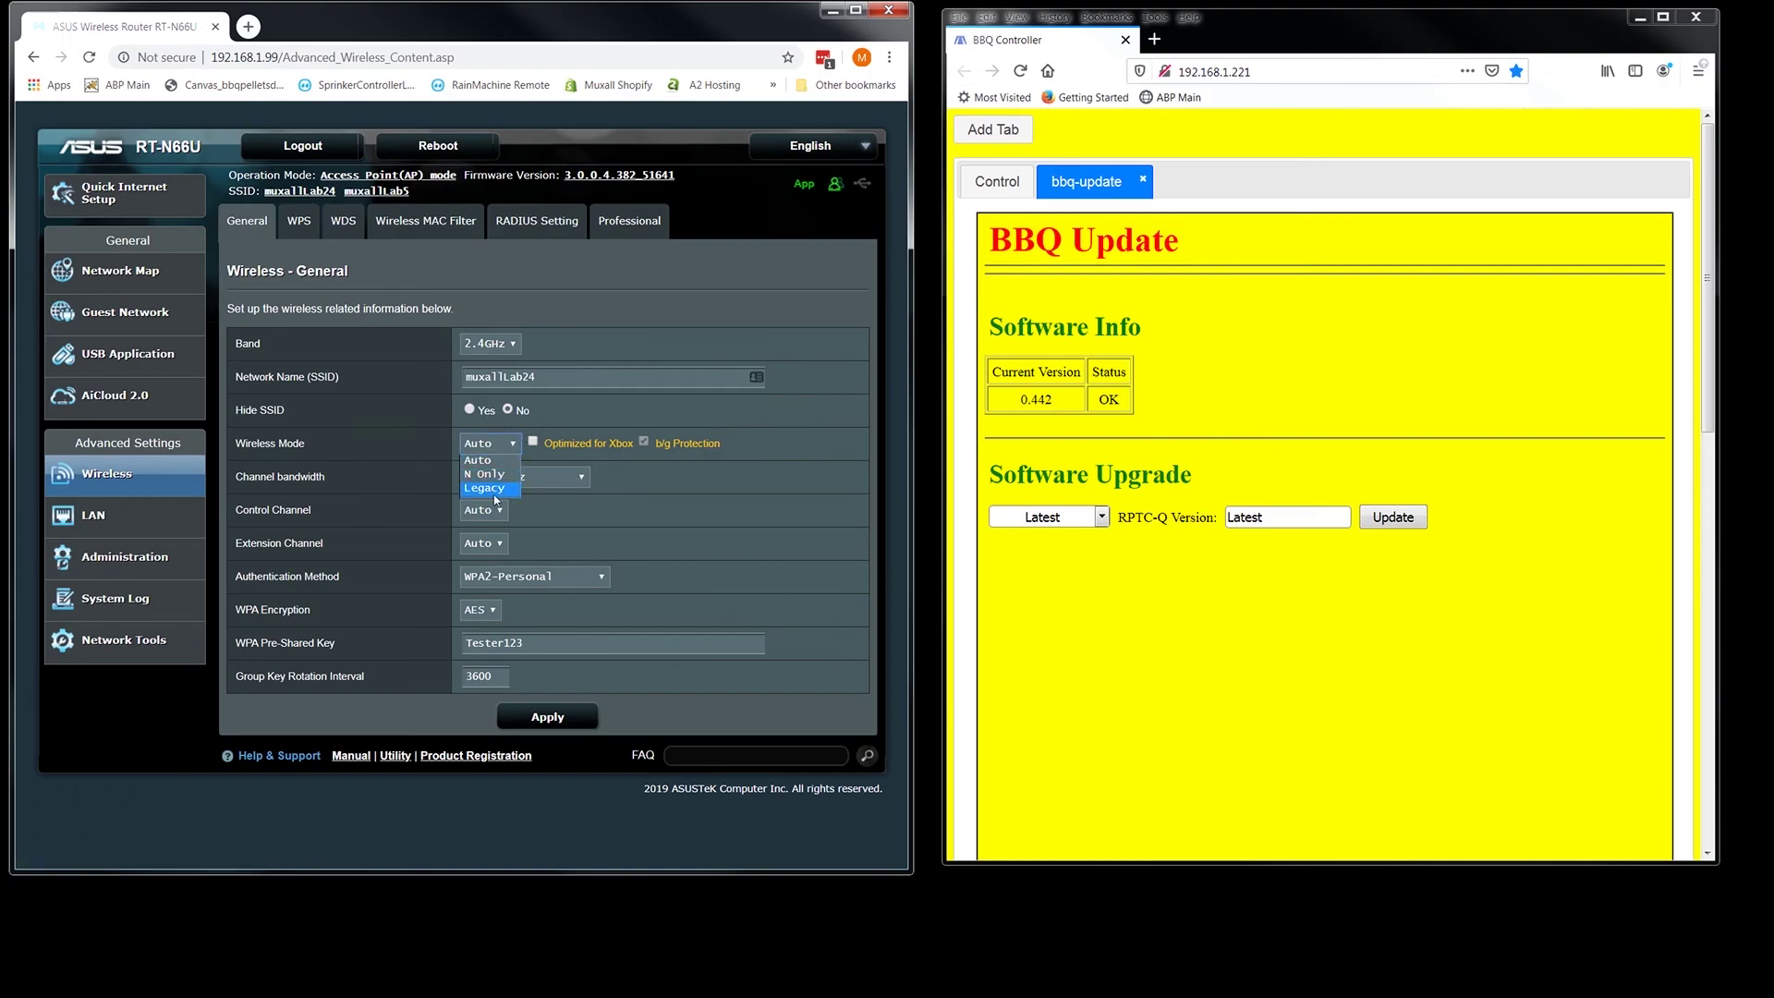
{"action": "left_click", "coordinate": [497, 500]}
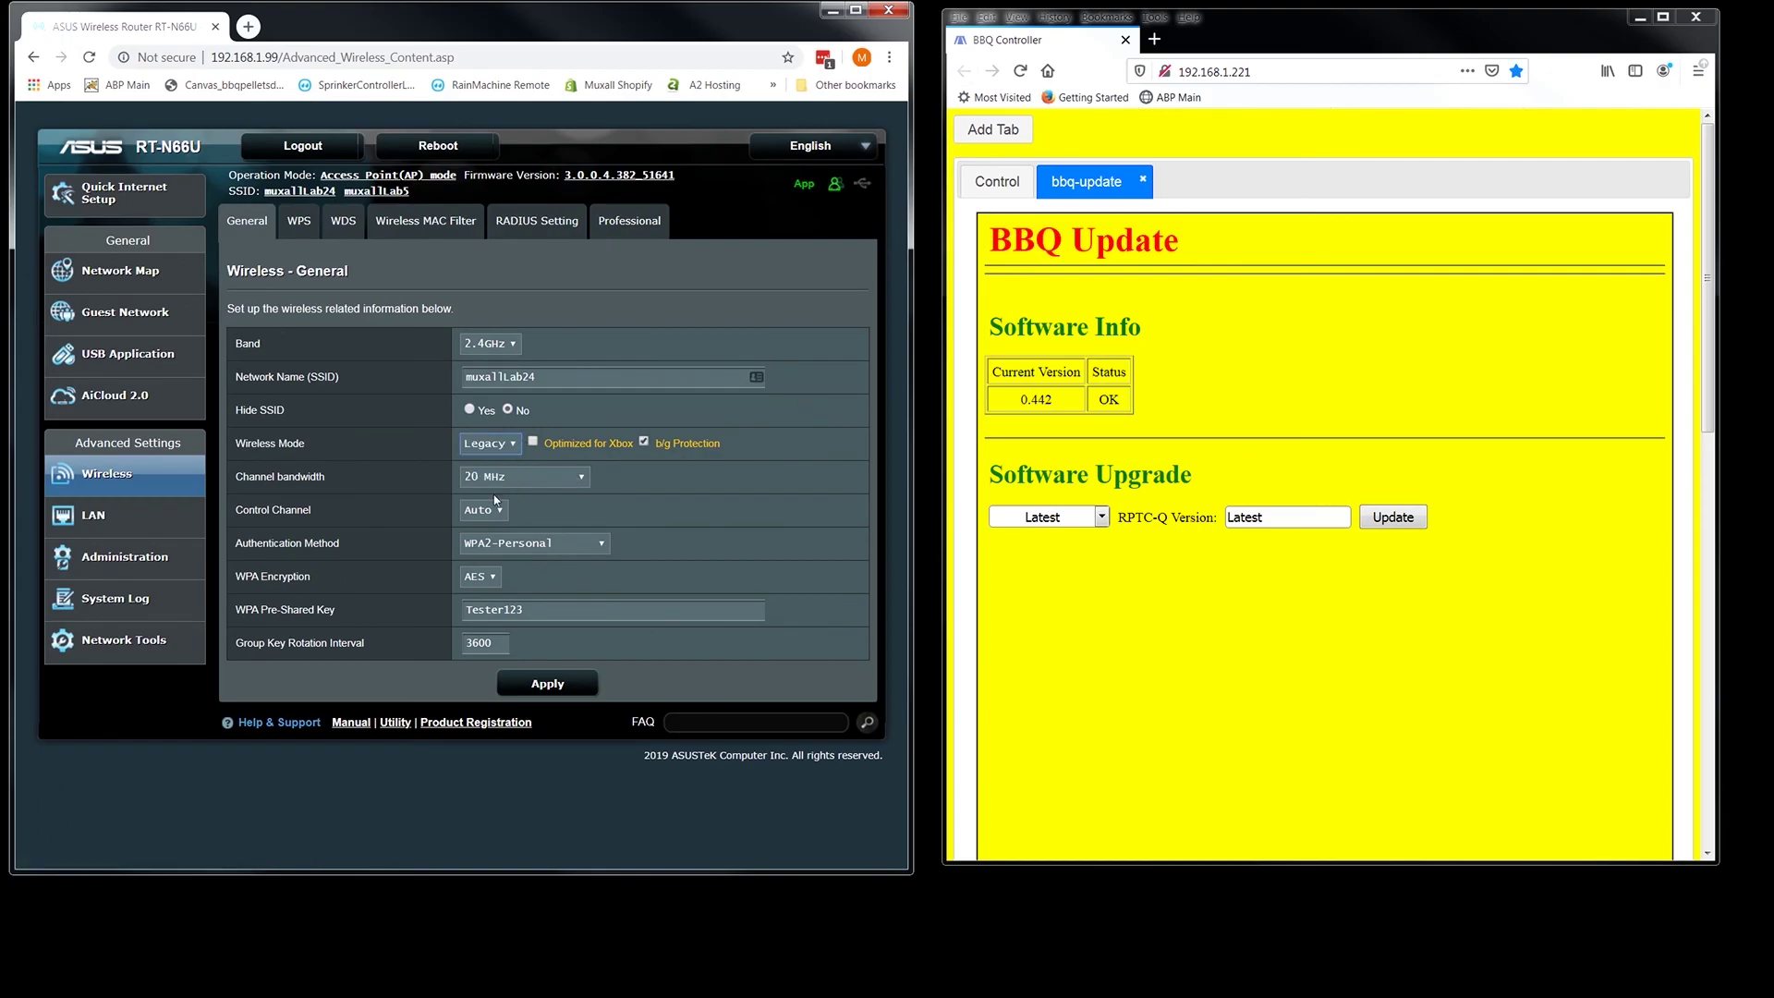
{"action": "left_click", "coordinate": [549, 684]}
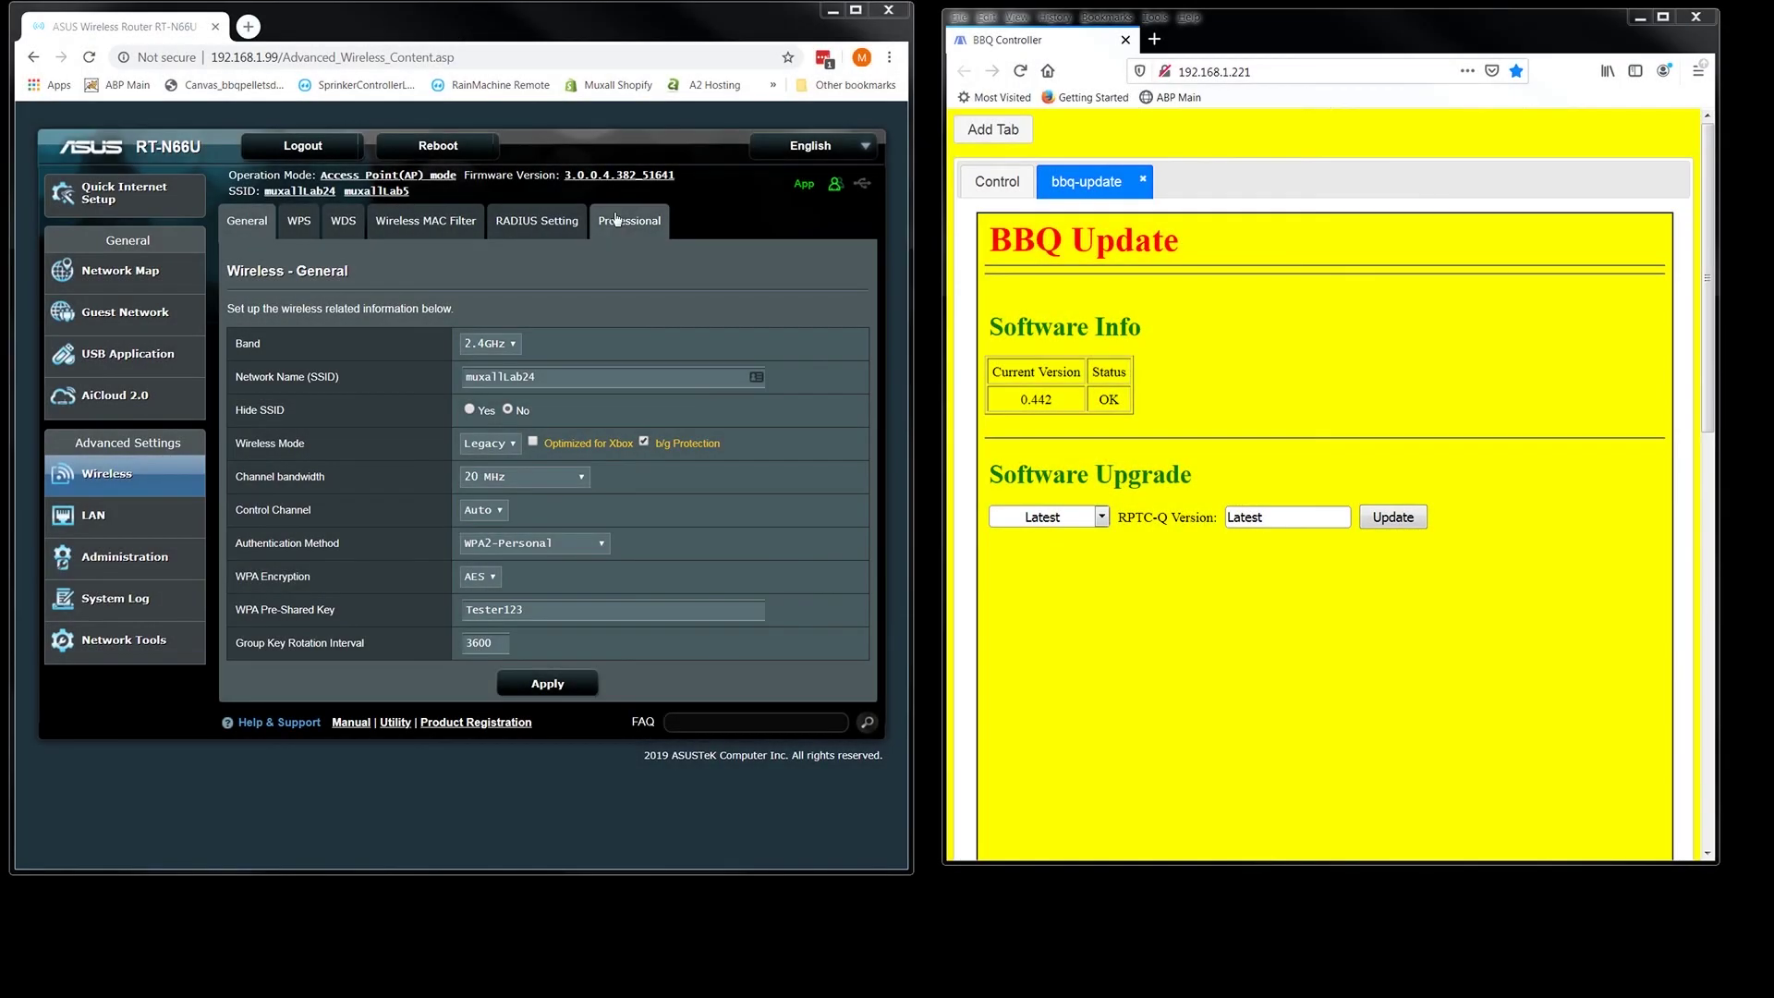
Disable TX Bursting and WMM in the router's professional wireless settings for the 2.4GHz band and apply the changes.
{"action": "left_click", "coordinate": [618, 223]}
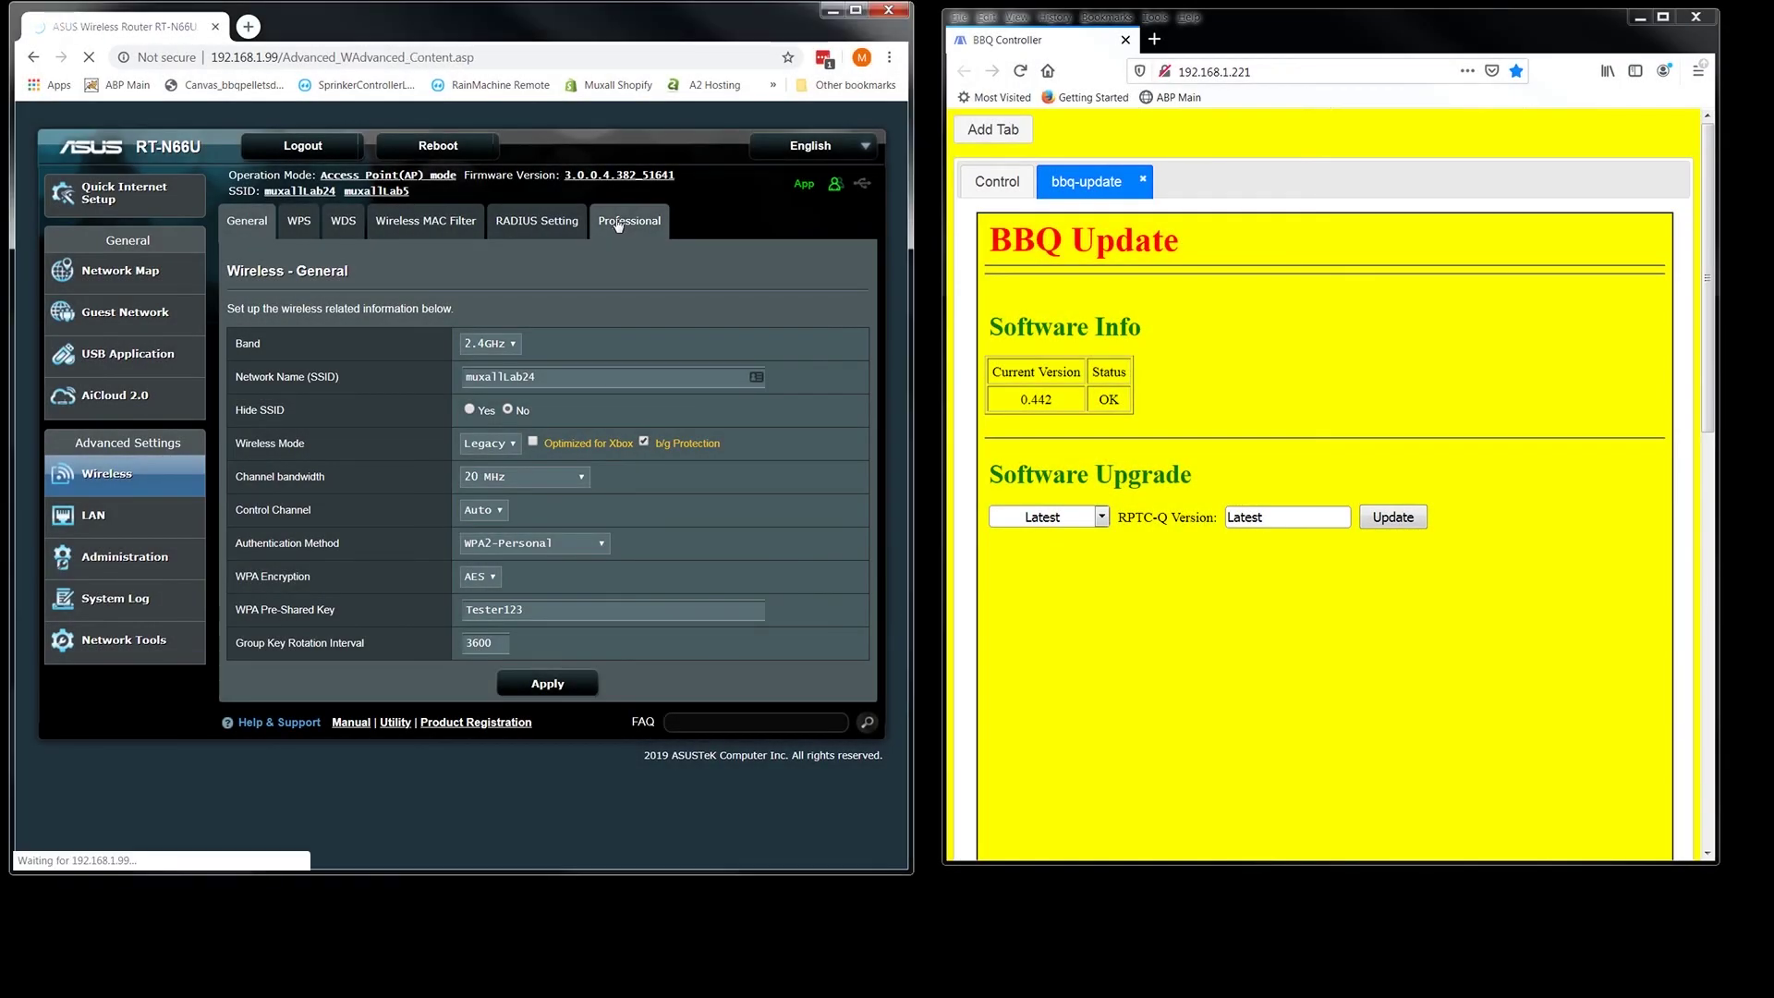
{"action": "scroll", "coordinate": [331, 710], "scroll_direction": "down", "scroll_amount": 3}
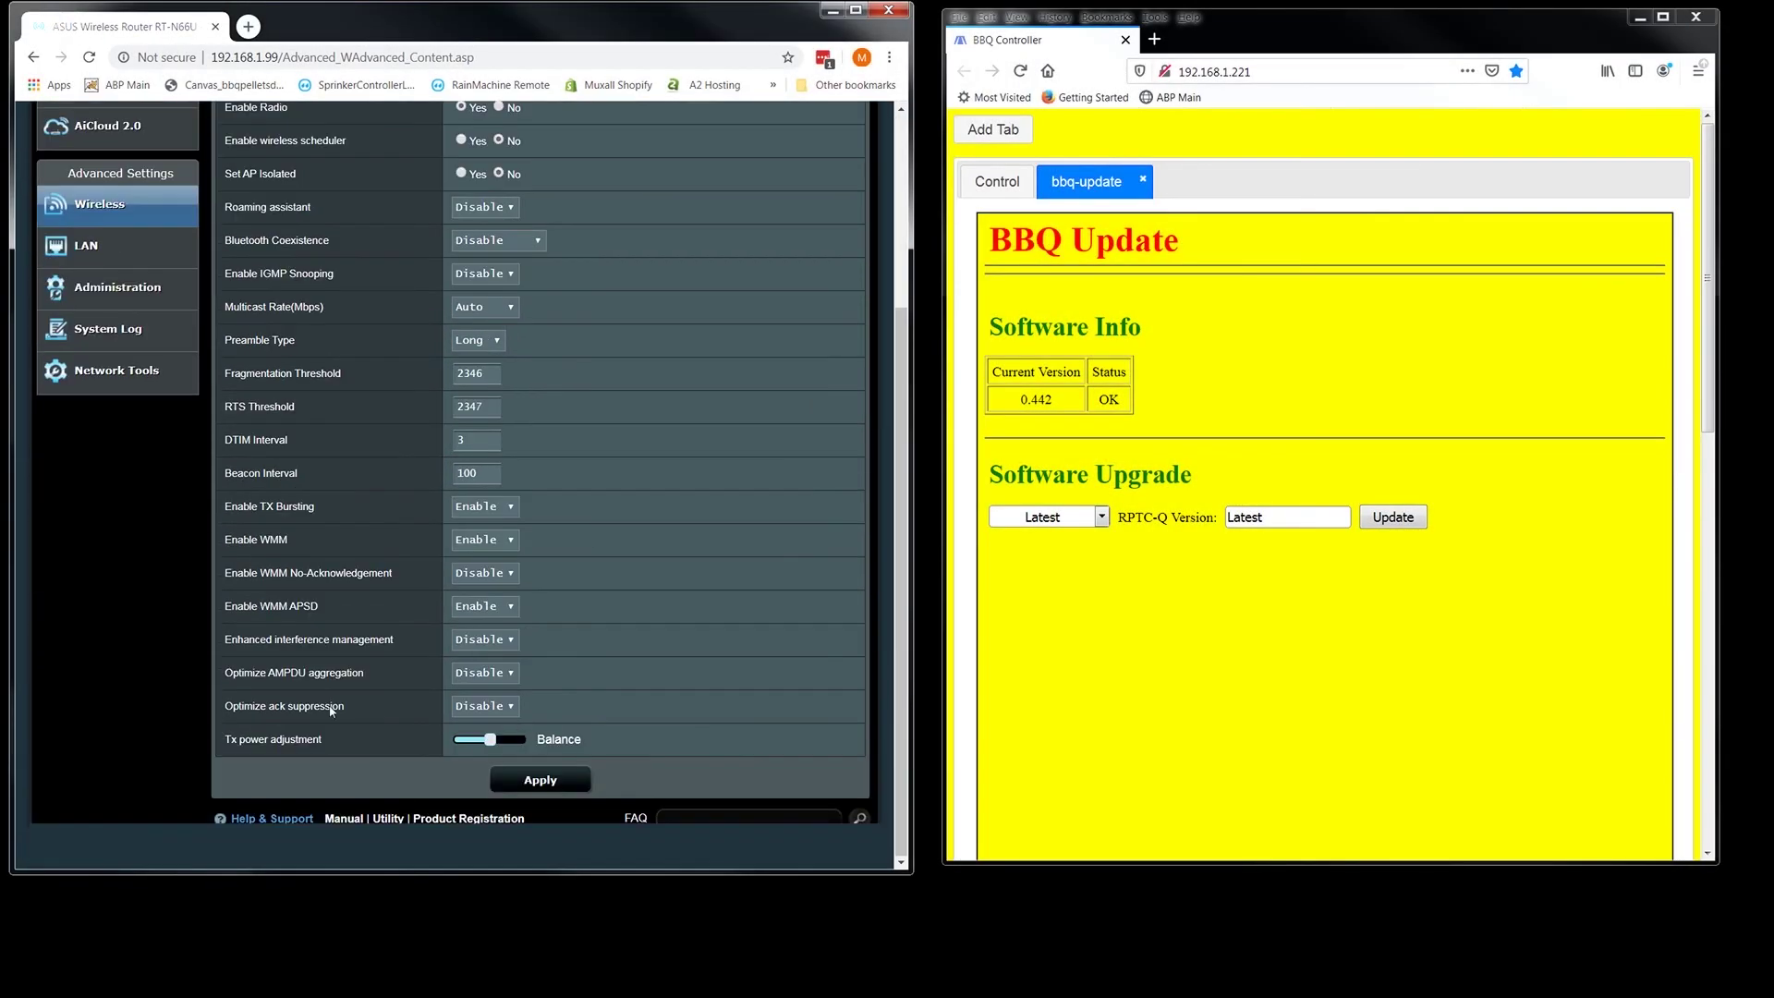
{"action": "left_click", "coordinate": [508, 507]}
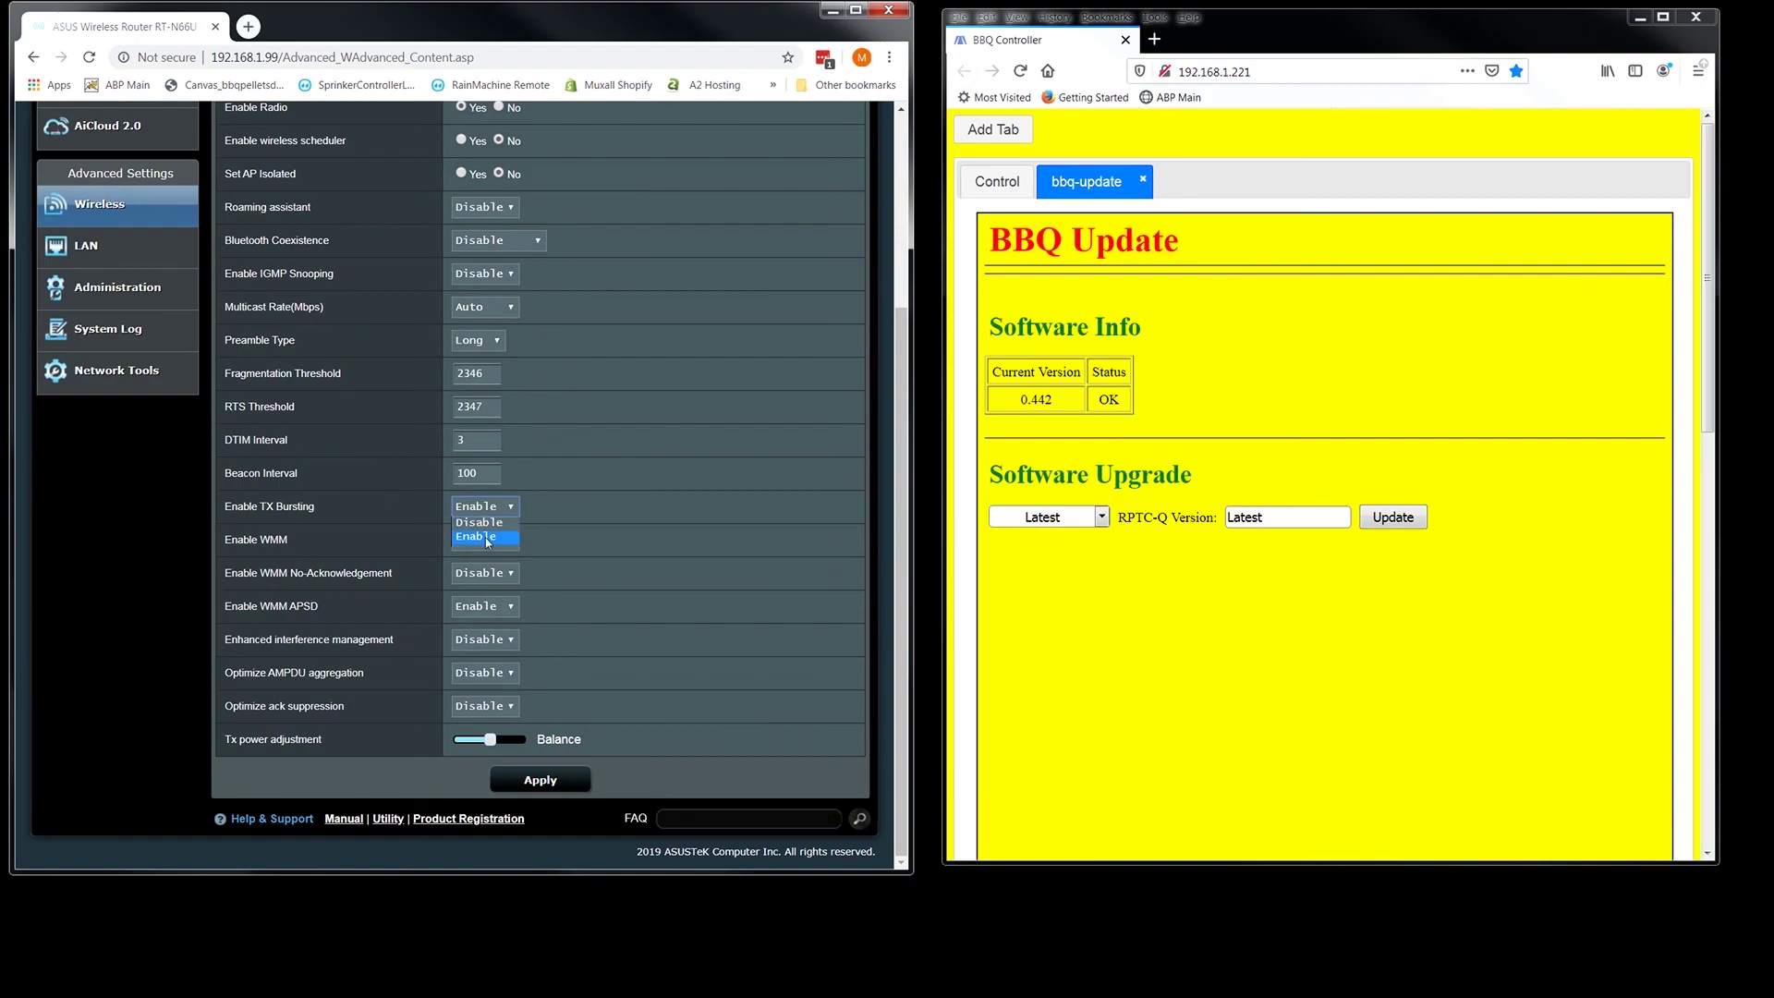
{"action": "left_click", "coordinate": [489, 539]}
{"action": "left_click", "coordinate": [508, 540]}
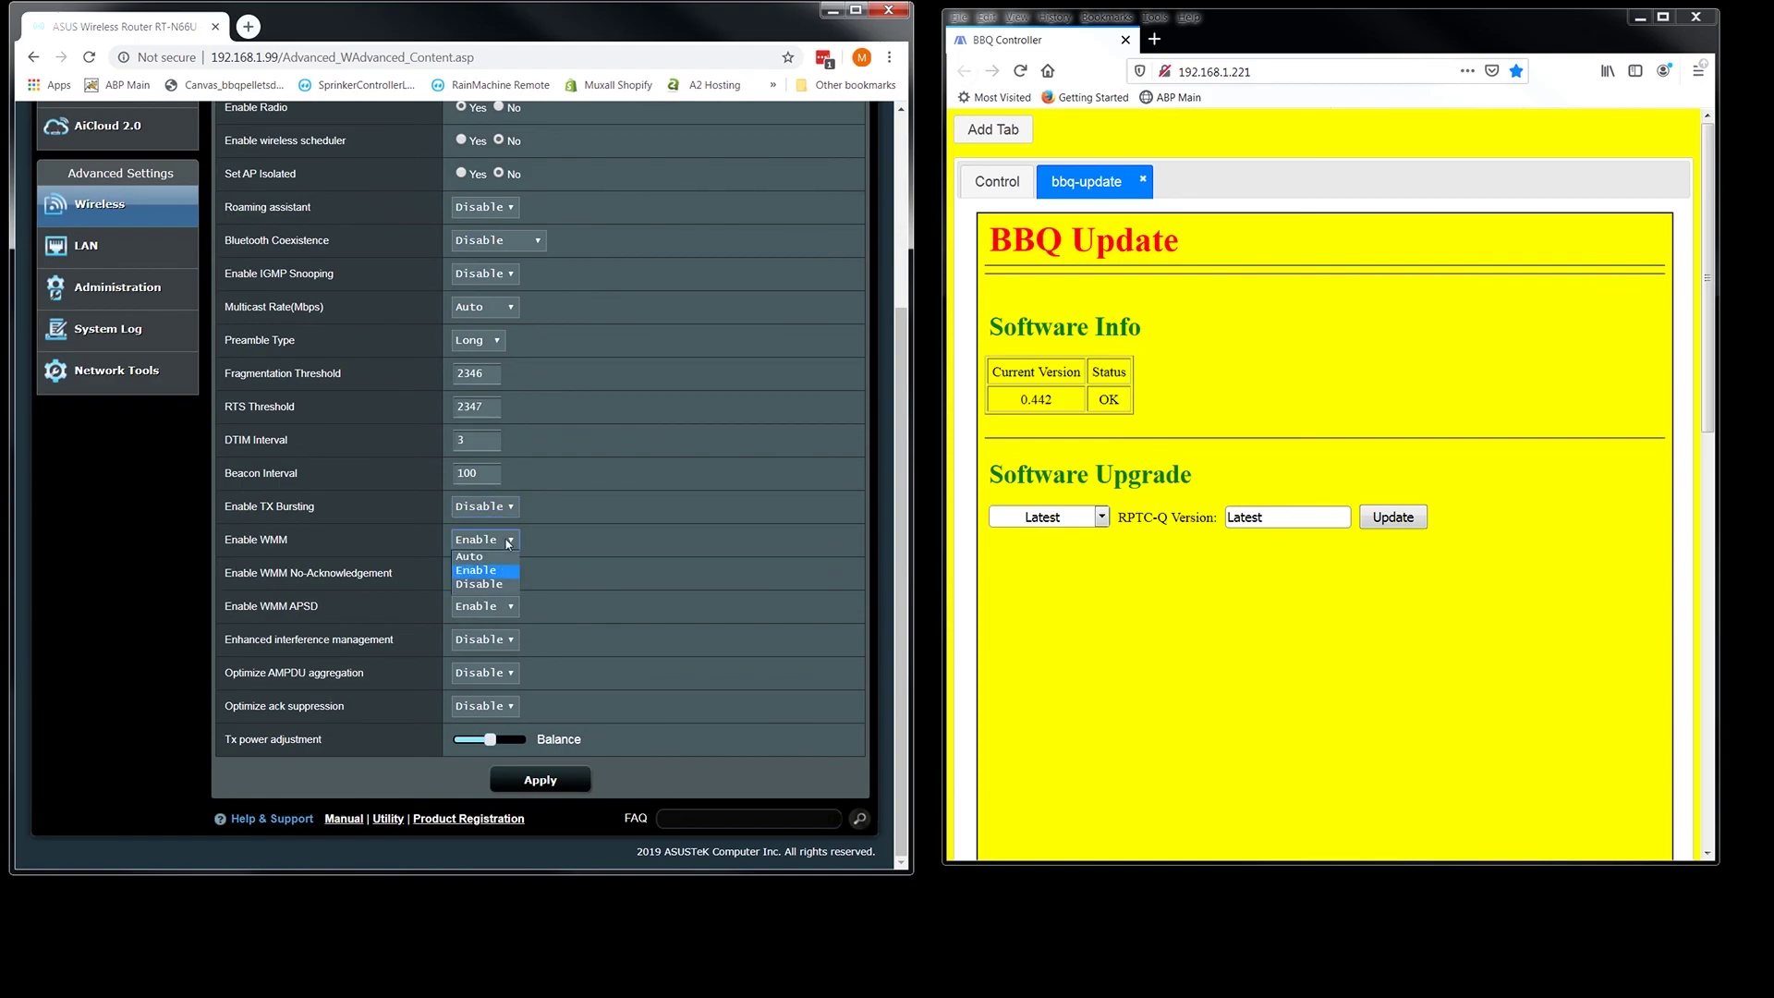
{"action": "left_click", "coordinate": [497, 584]}
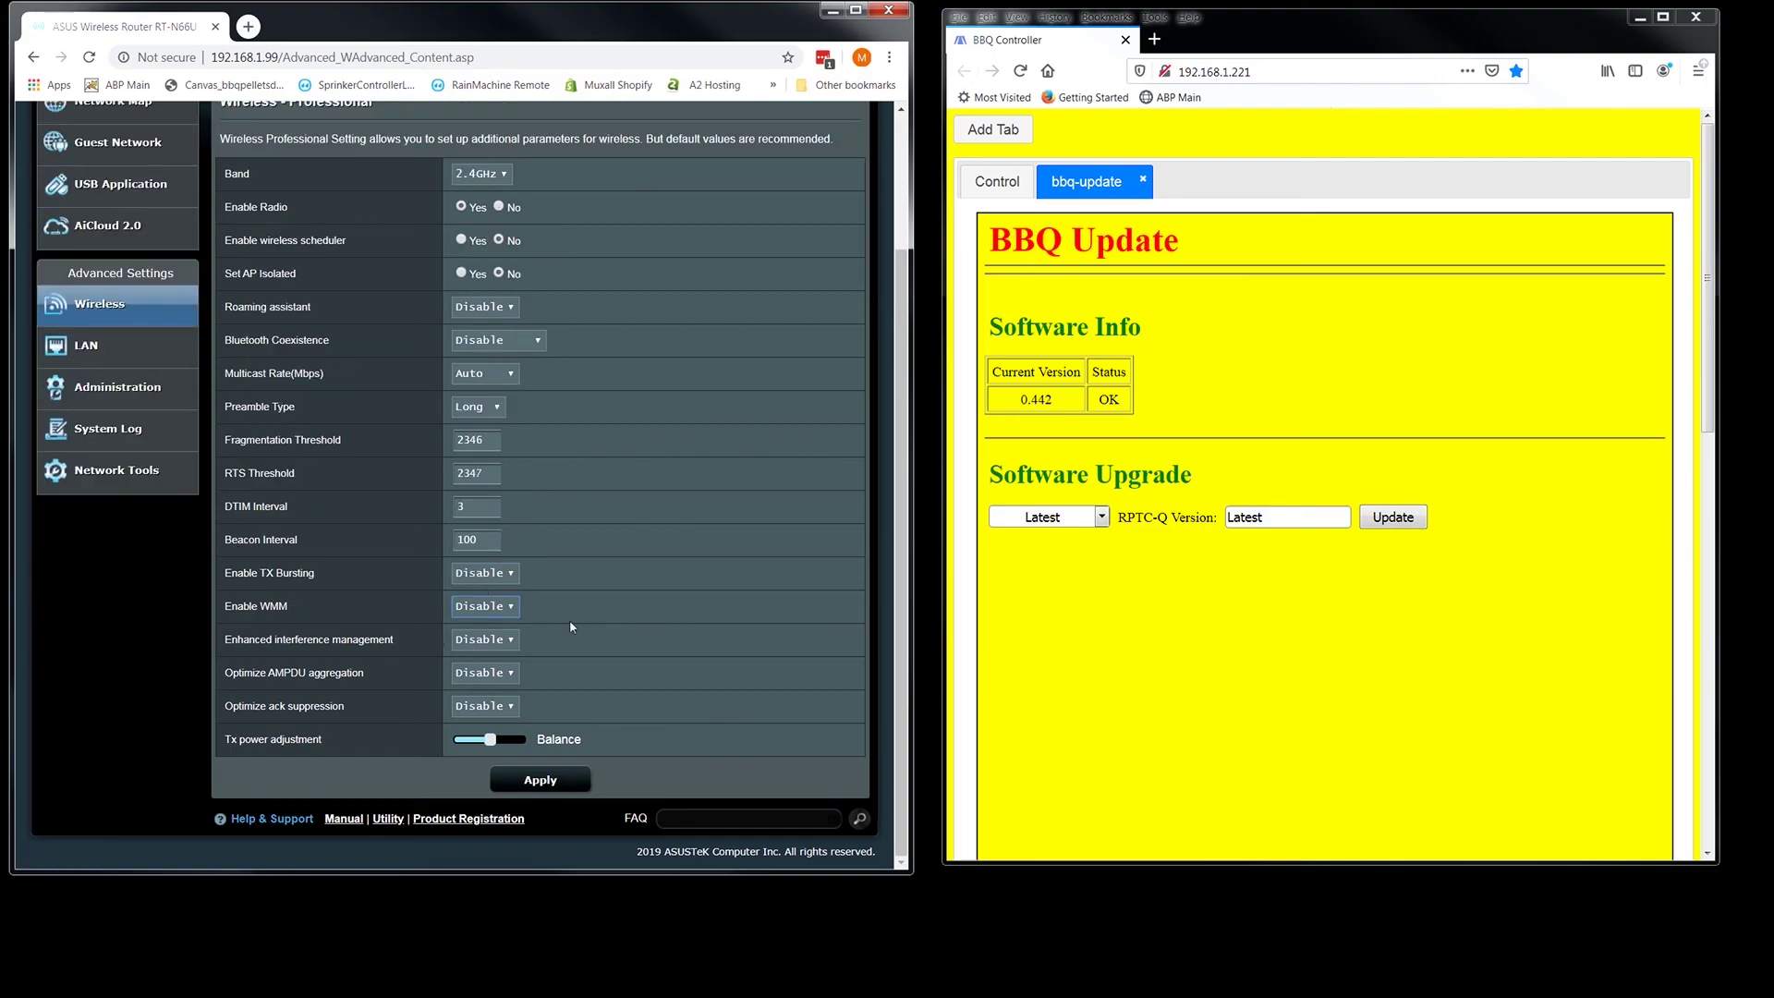
{"action": "left_click", "coordinate": [535, 781]}
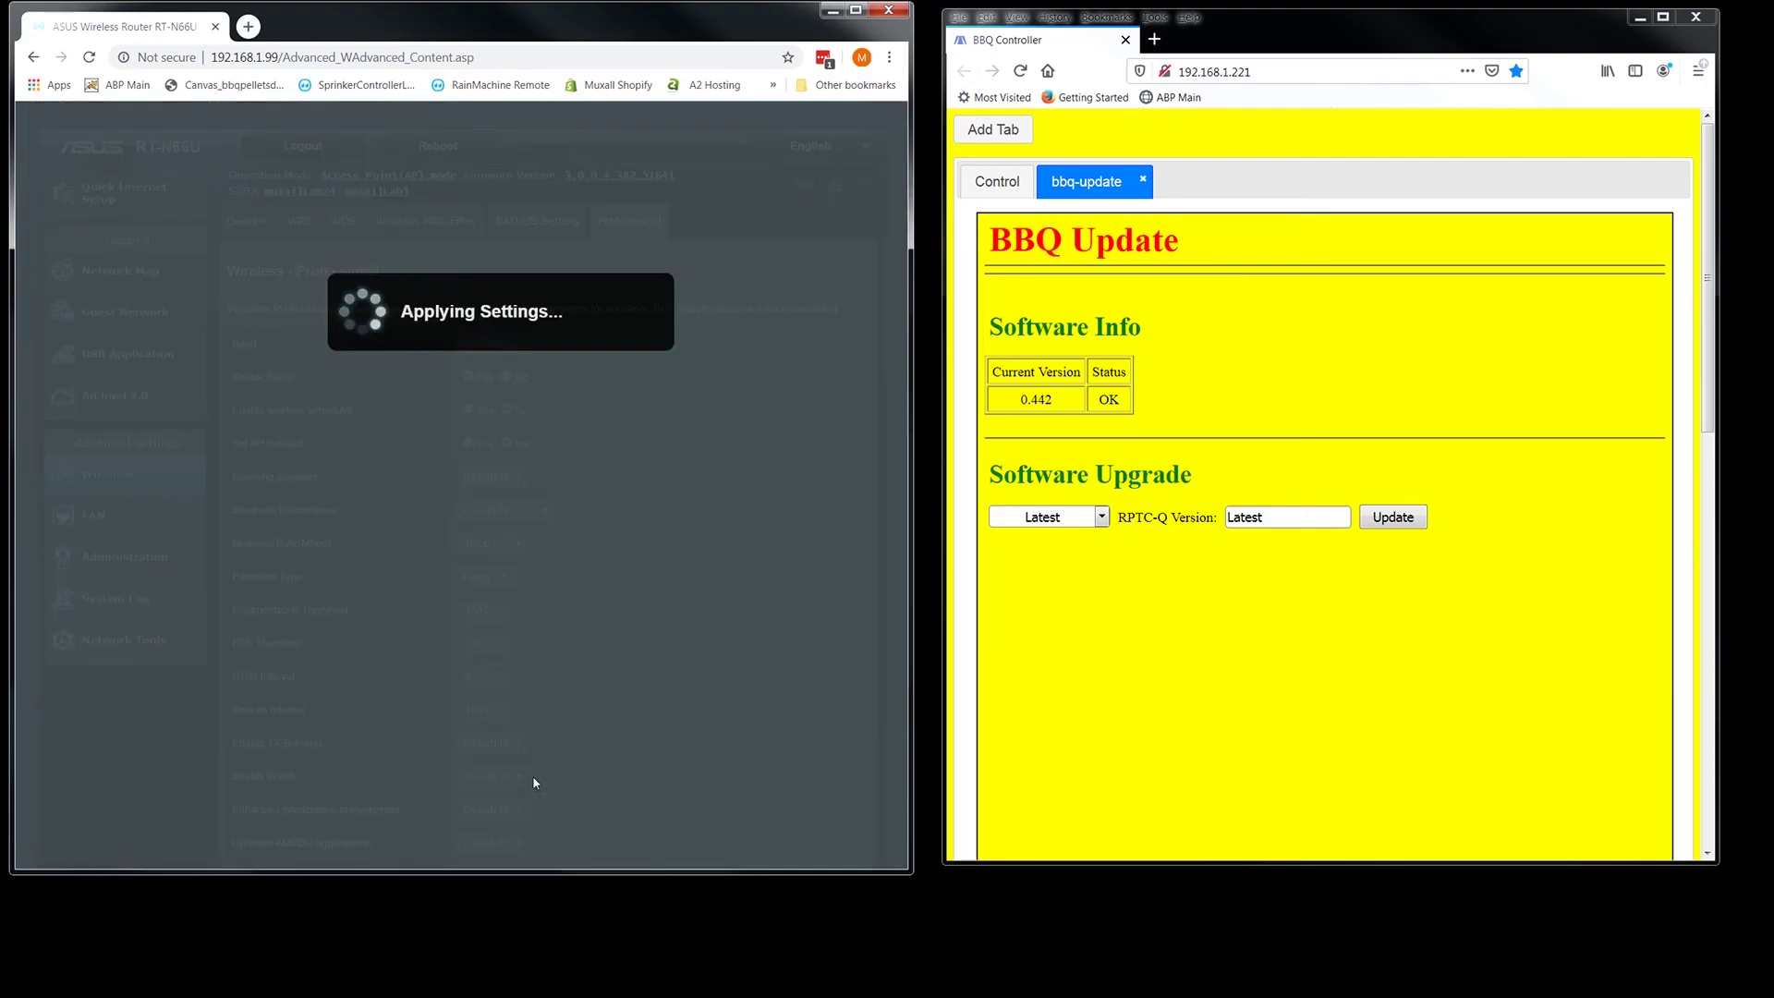